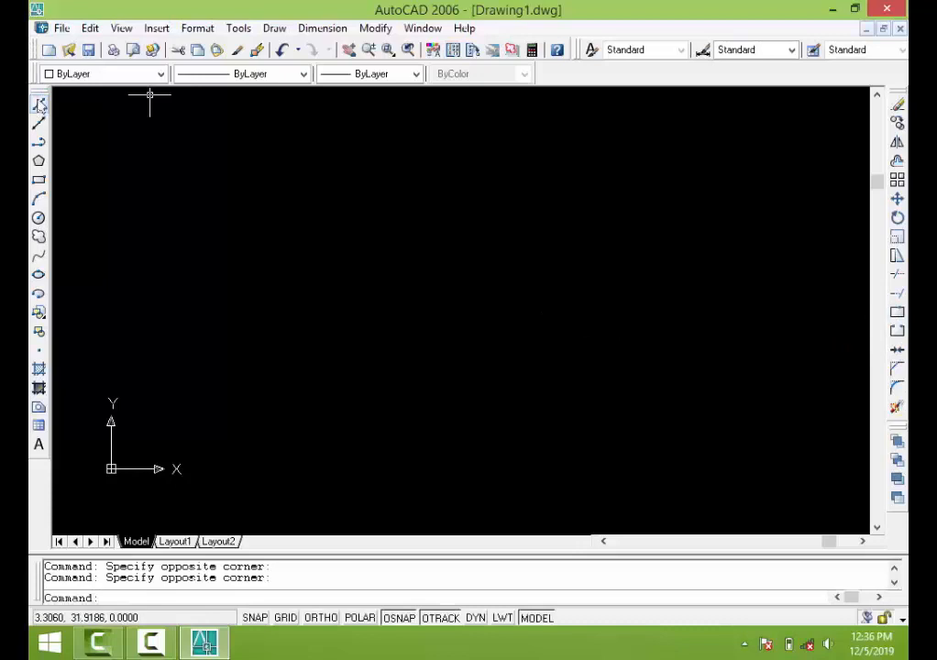
# Draw a horizontal line about 31 units long across the upper part of the drawing with Ortho turned on
pyautogui.doubleClick(39, 104)
pyautogui.click(296, 213)
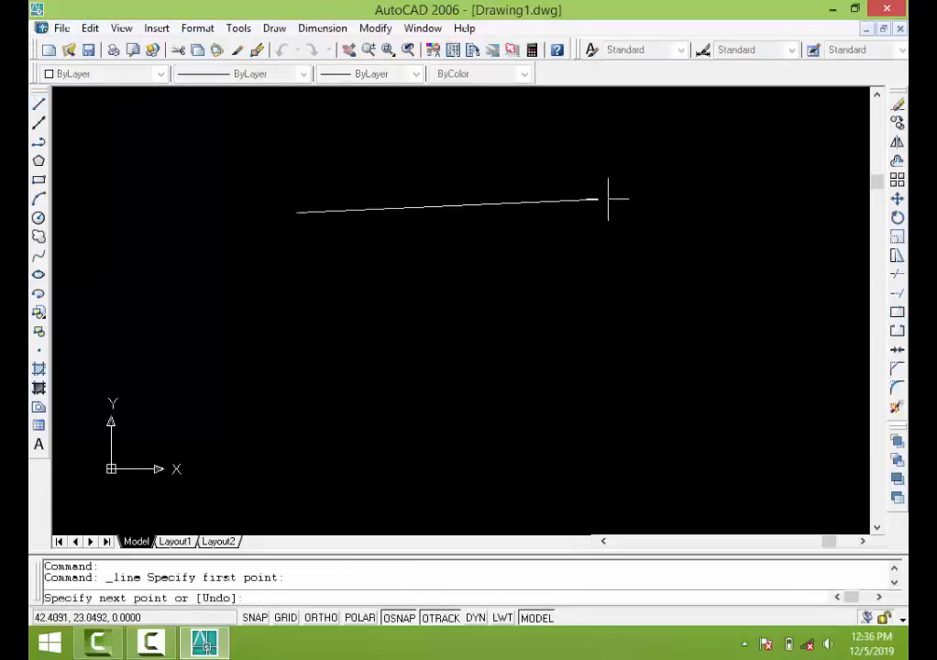
pyautogui.press('F8')
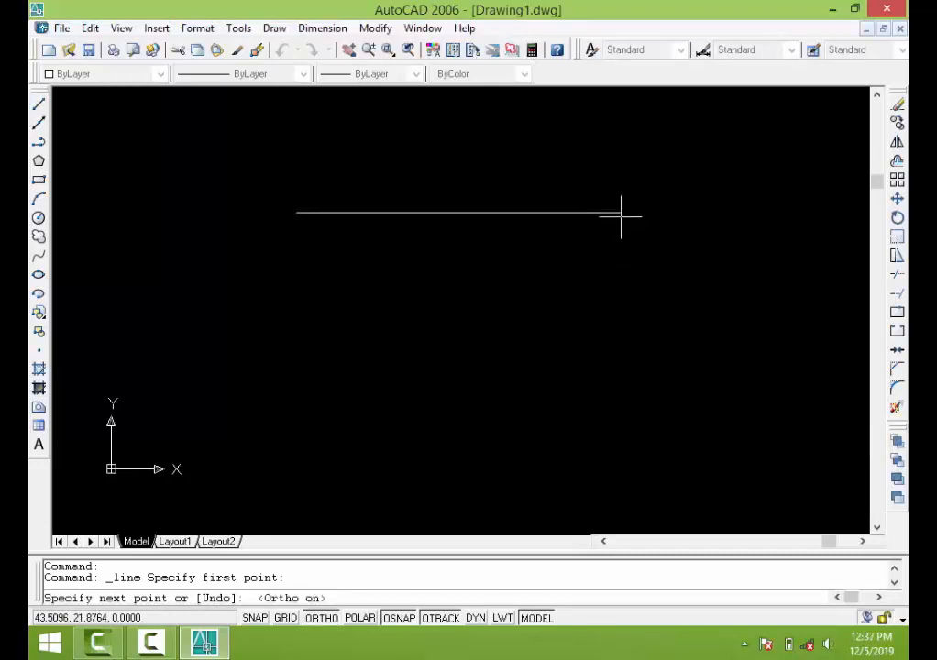
pyautogui.click(656, 214)
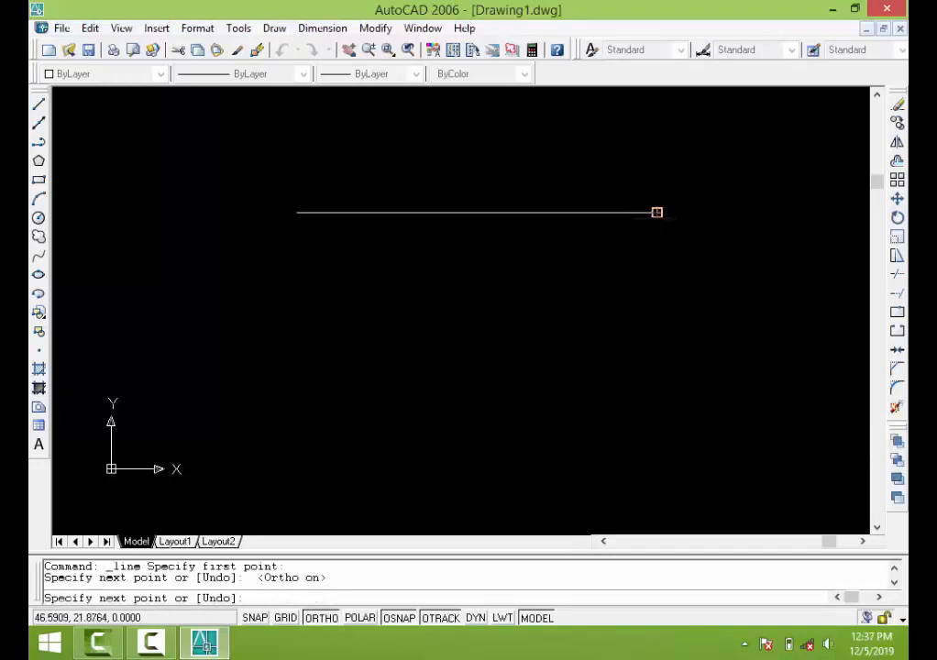
pyautogui.press('Return')
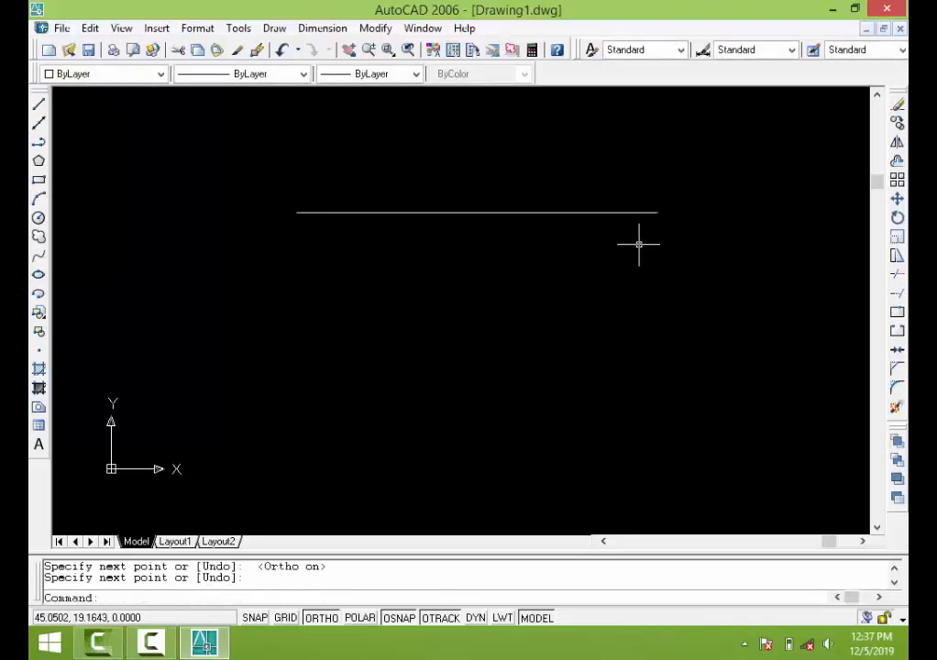
# Try to split the horizontal line at a single point with Break at Point and select it to check the split
pyautogui.click(897, 313)
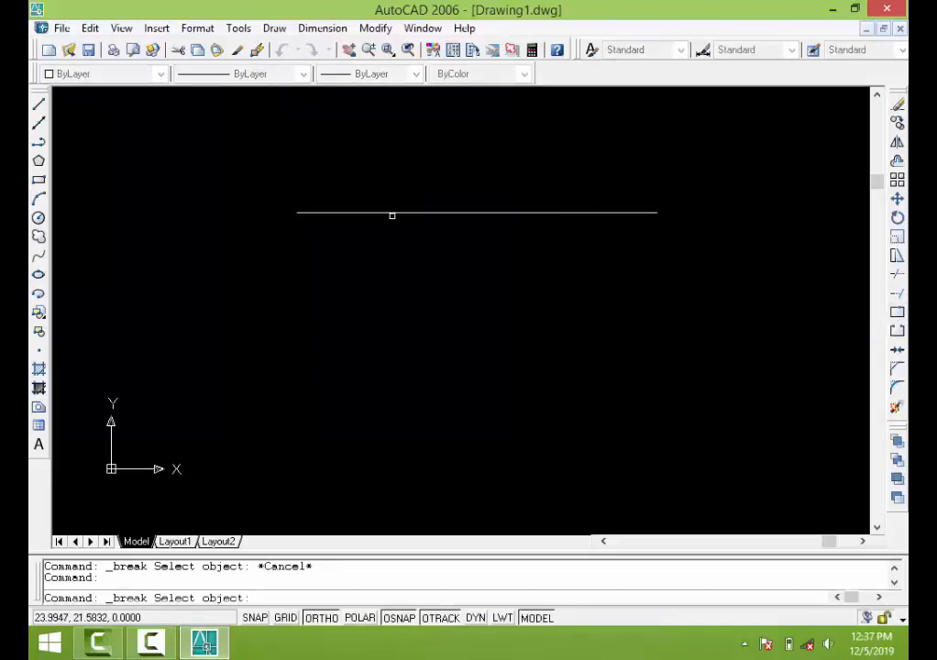
pyautogui.click(392, 214)
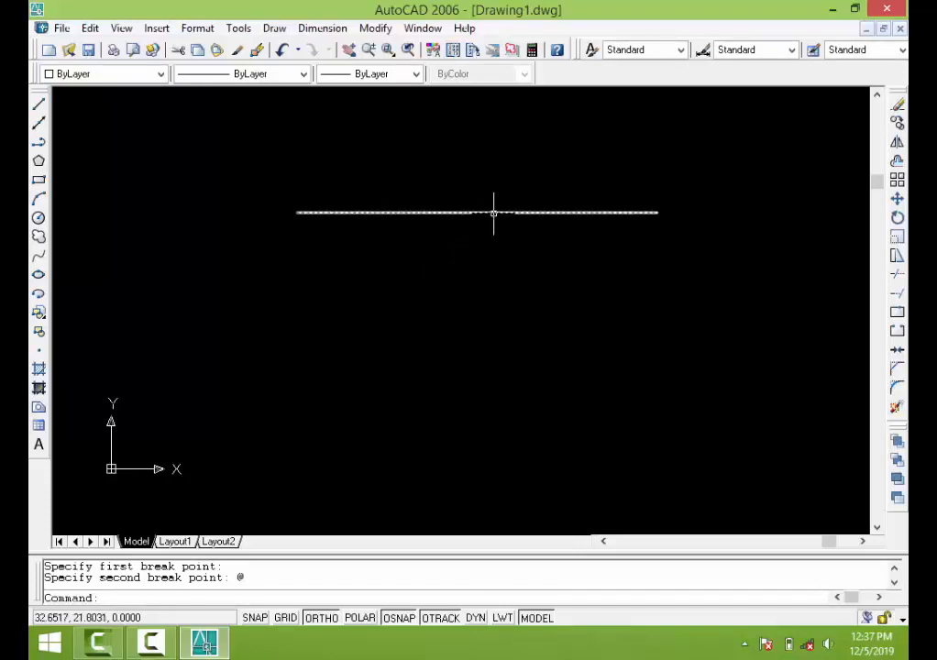
pyautogui.click(494, 212)
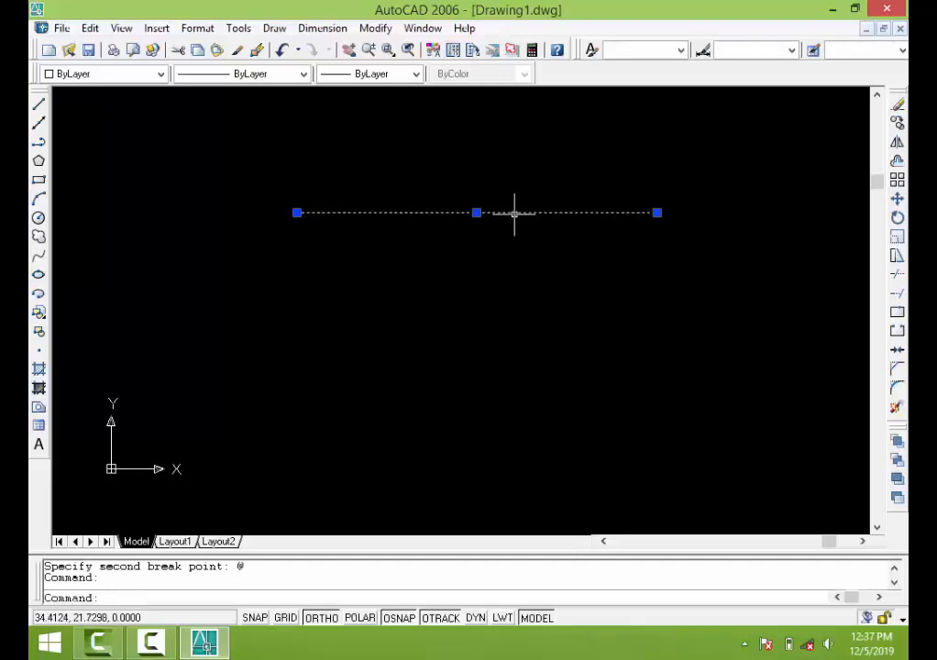
# Break the line with the First point option, removing the part from about X 24 to its right end
pyautogui.press('Return')
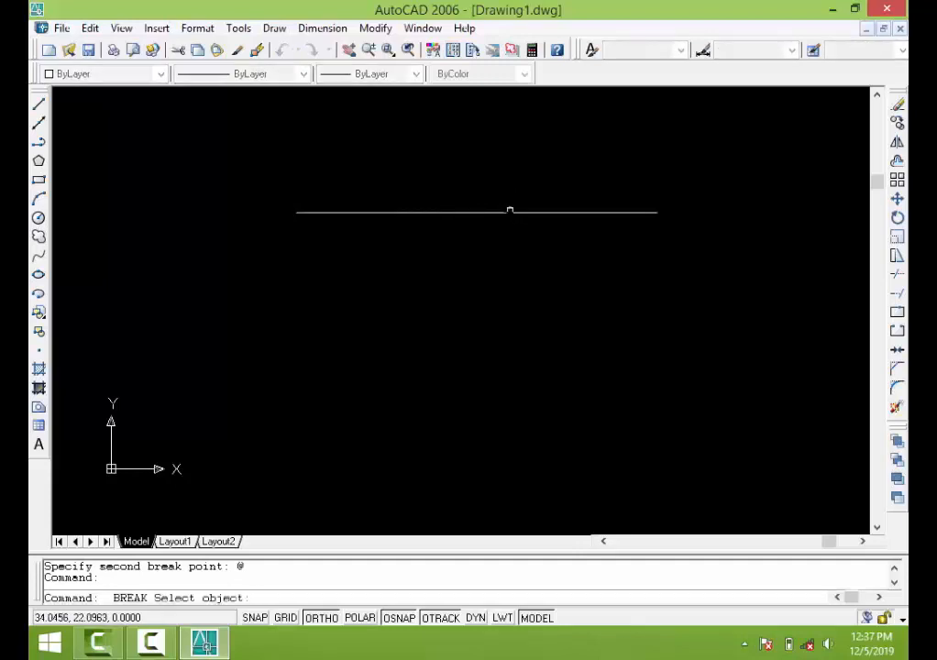
pyautogui.click(500, 212)
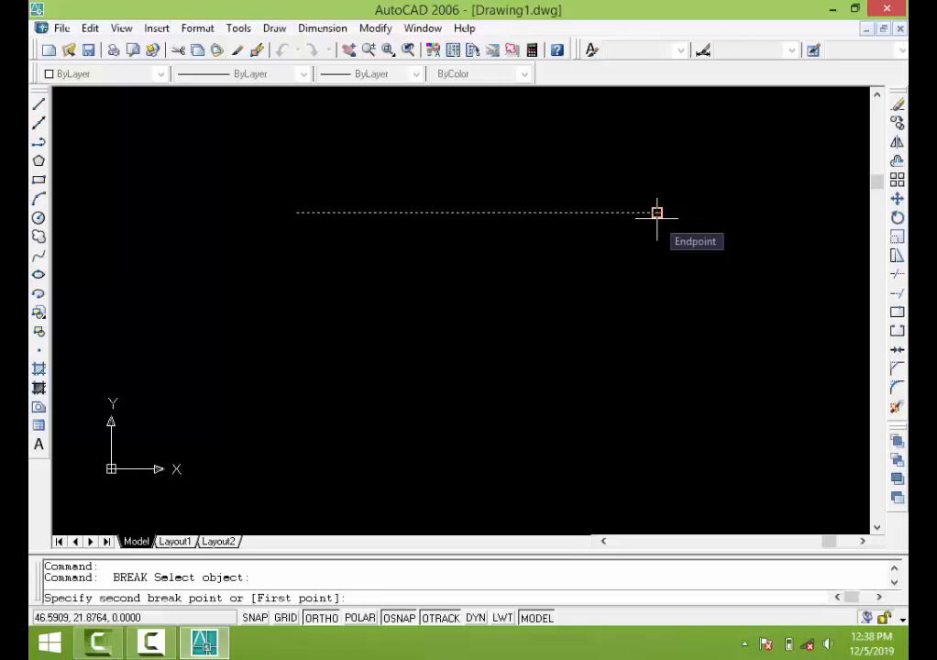
pyautogui.write('f')
pyautogui.press('Return')
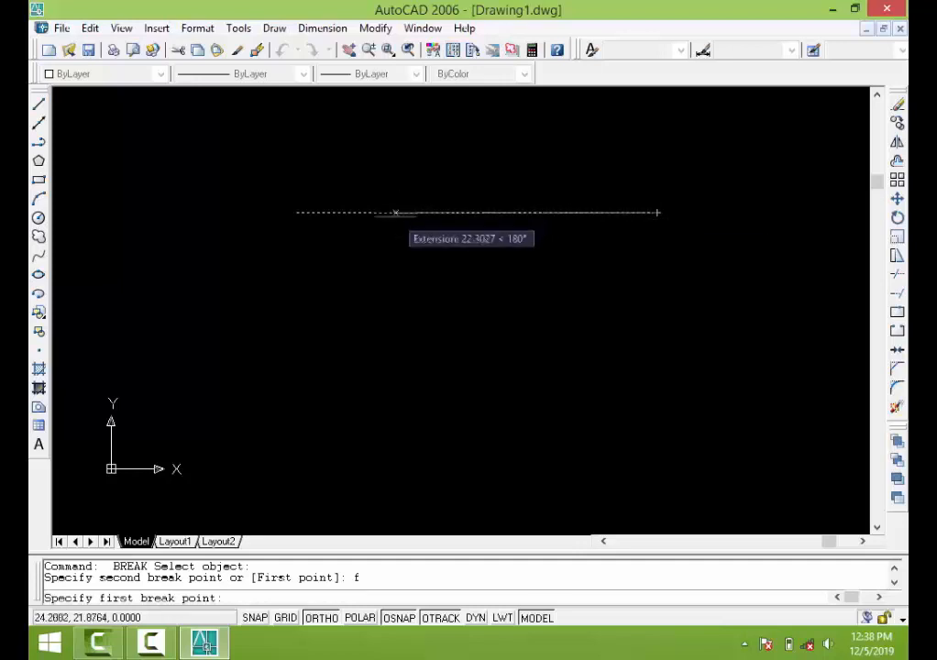
pyautogui.click(392, 213)
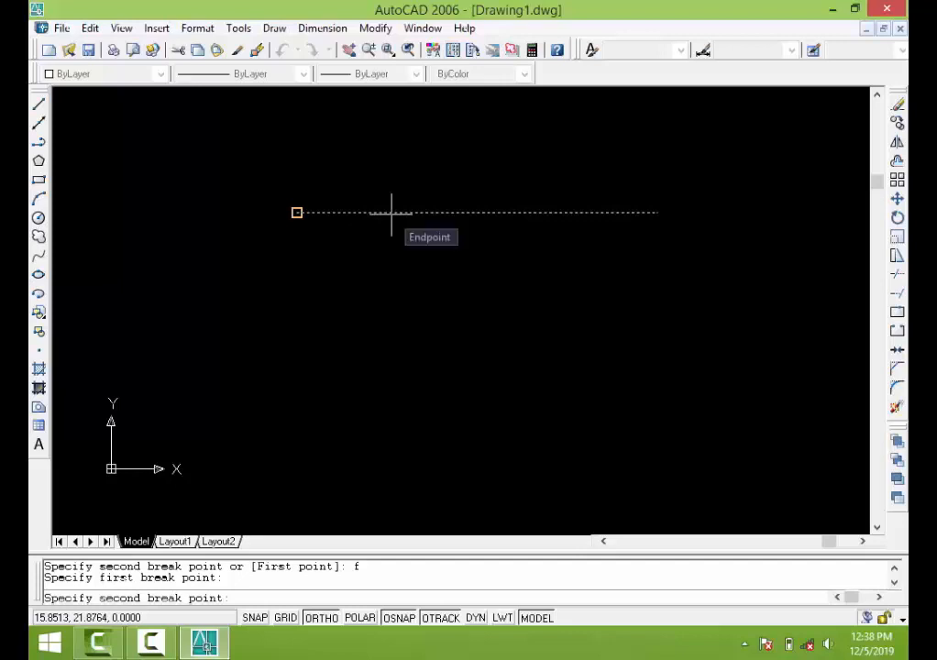
pyautogui.click(564, 213)
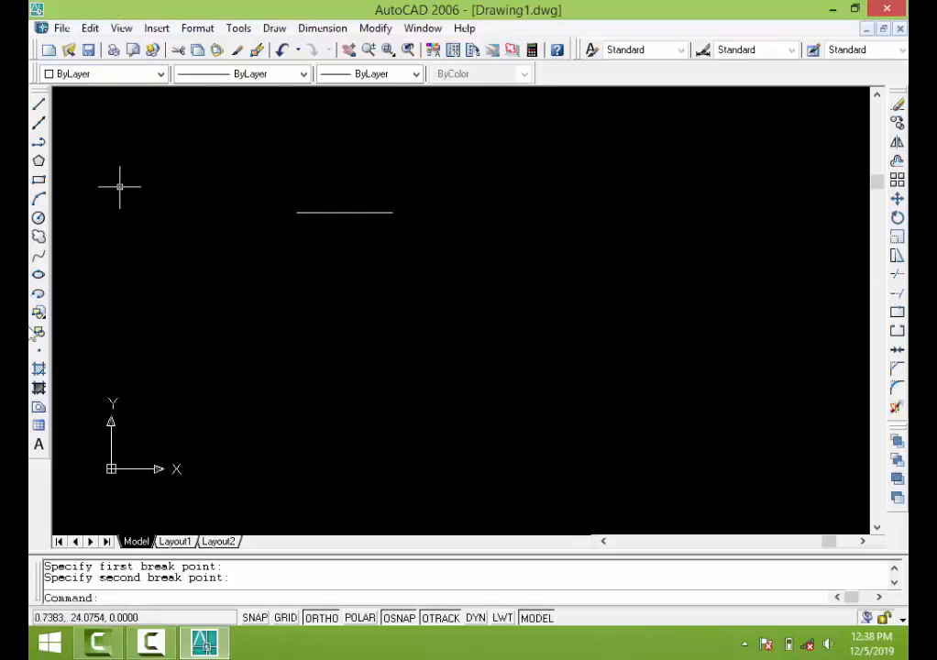
# Draw a second horizontal line below the first one, starting at about (21, 15) and running to the right
pyautogui.doubleClick(38, 104)
pyautogui.click(356, 292)
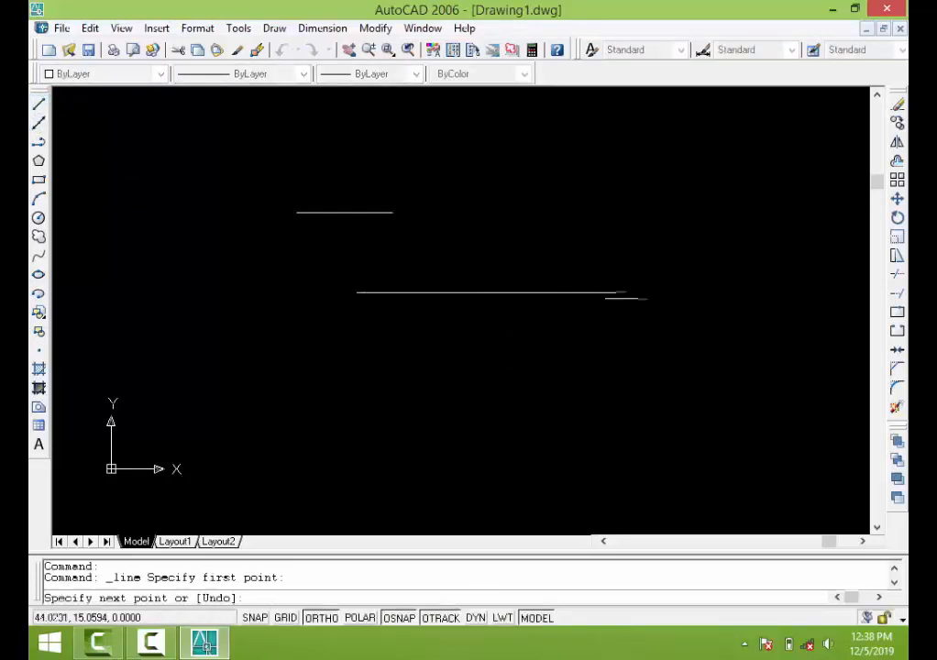
pyautogui.click(661, 292)
pyautogui.press('Return')
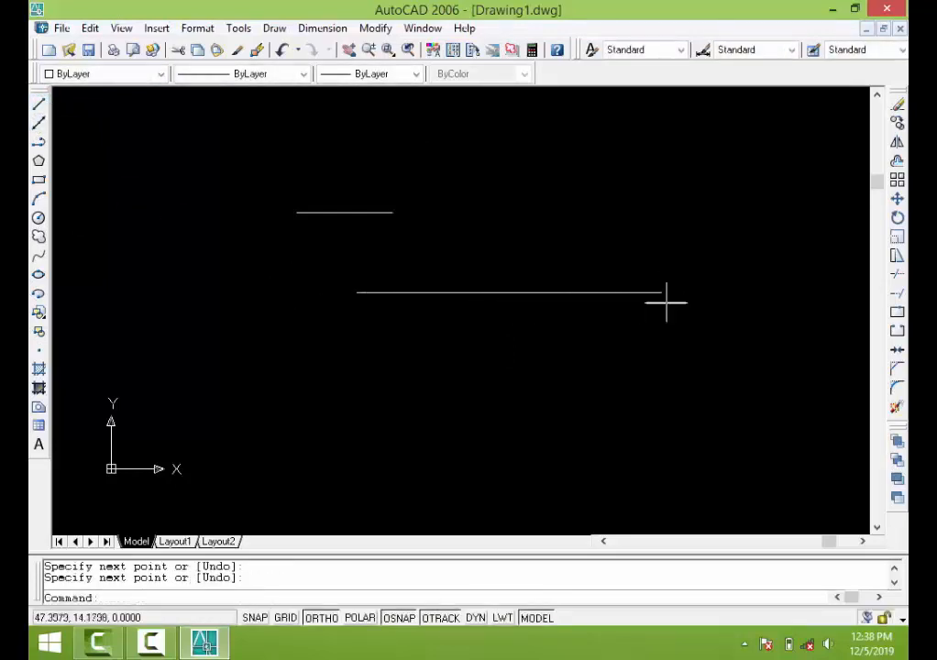
# Try to split the second line at a single point with Break at Point and check the line's properties
pyautogui.doubleClick(893, 315)
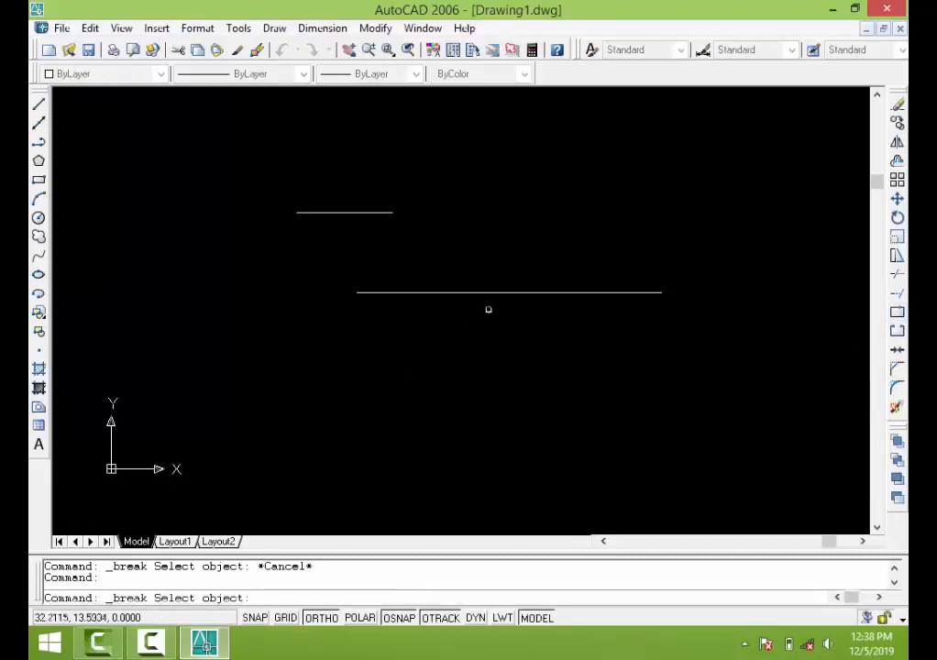
pyautogui.click(501, 291)
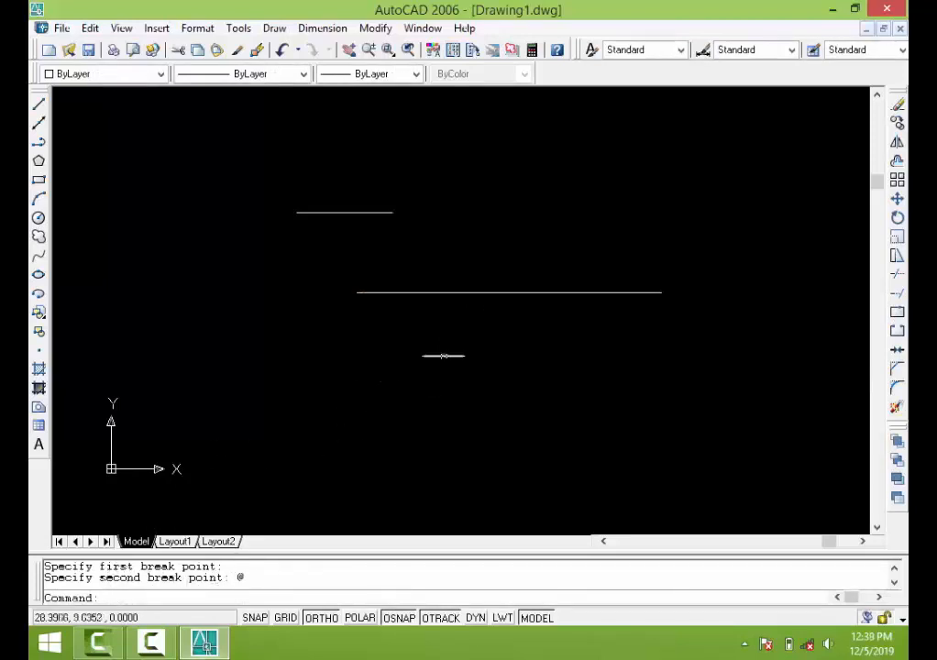
pyautogui.doubleClick(569, 292)
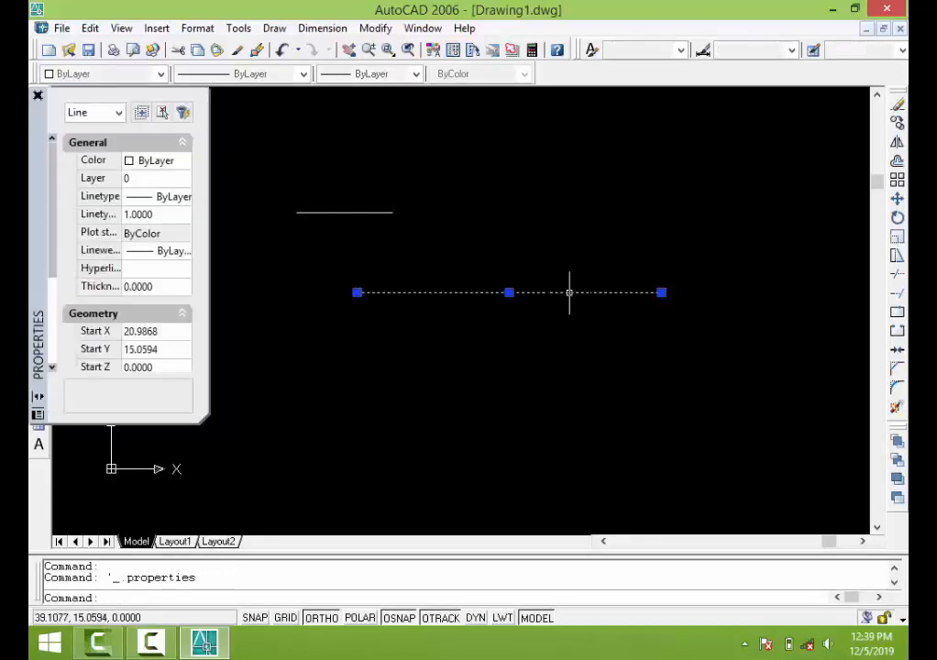
pyautogui.click(38, 96)
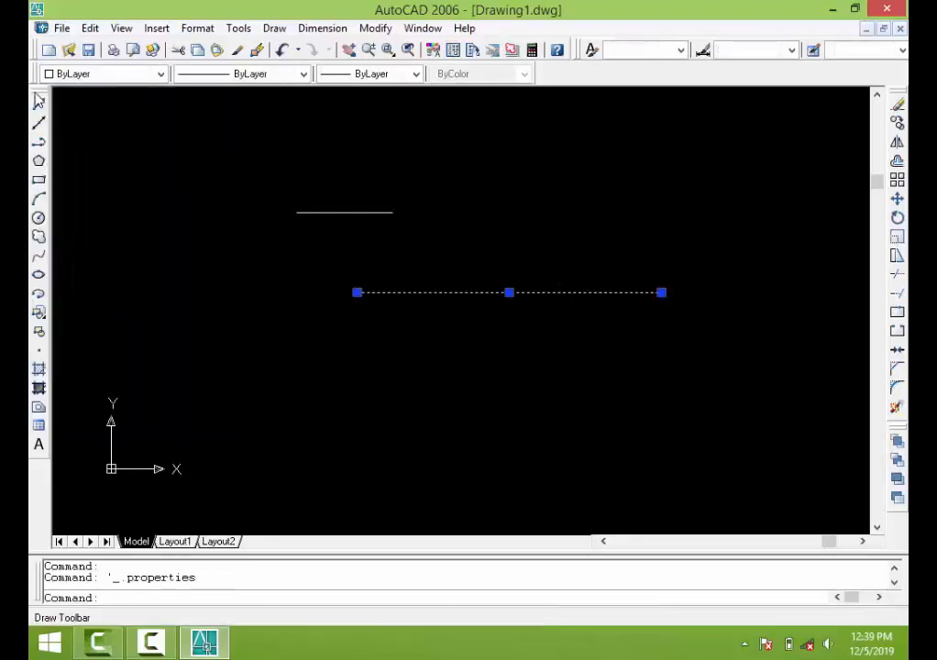
pyautogui.click(537, 294)
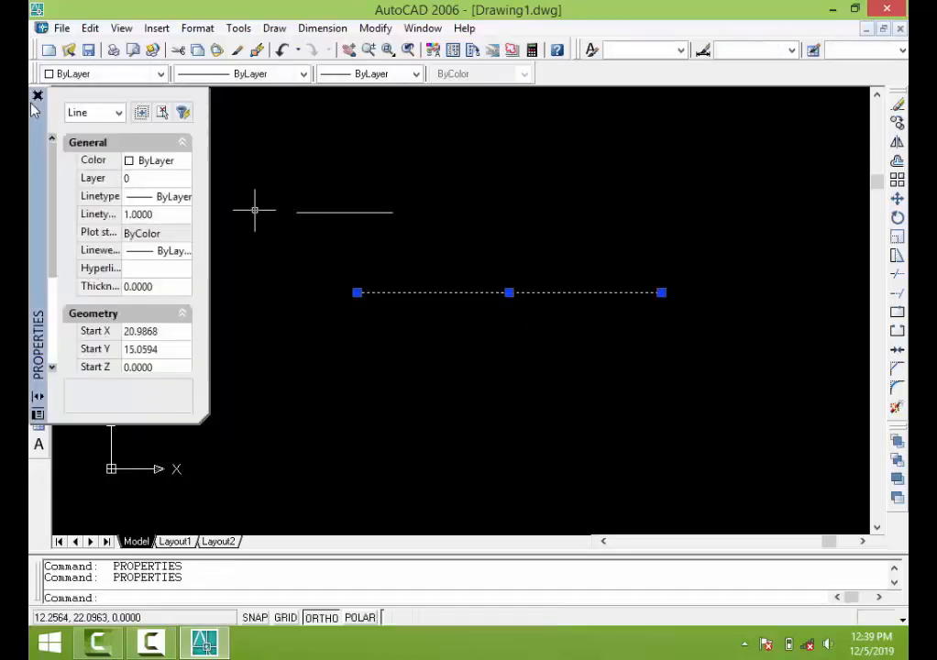
pyautogui.click(37, 96)
pyautogui.doubleClick(39, 103)
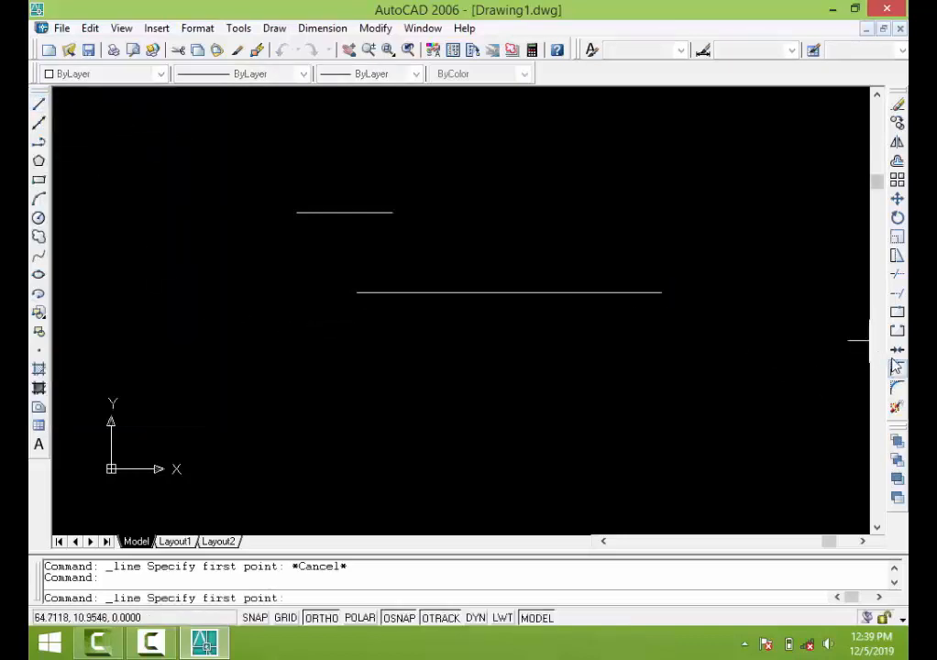
# Break the second line at a point right of its middle and remove the piece beyond that point
pyautogui.doubleClick(896, 313)
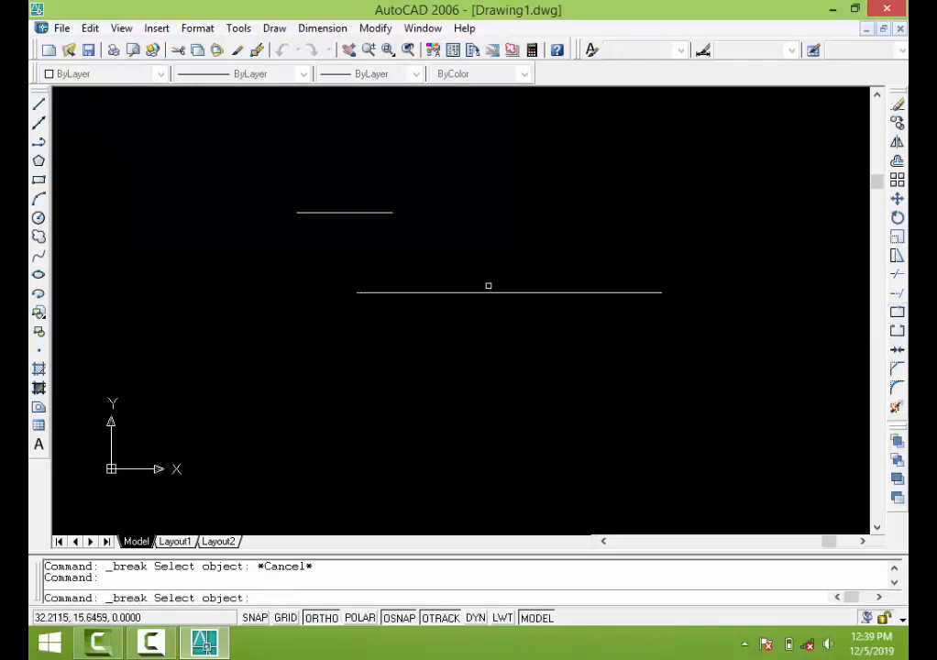
pyautogui.click(491, 292)
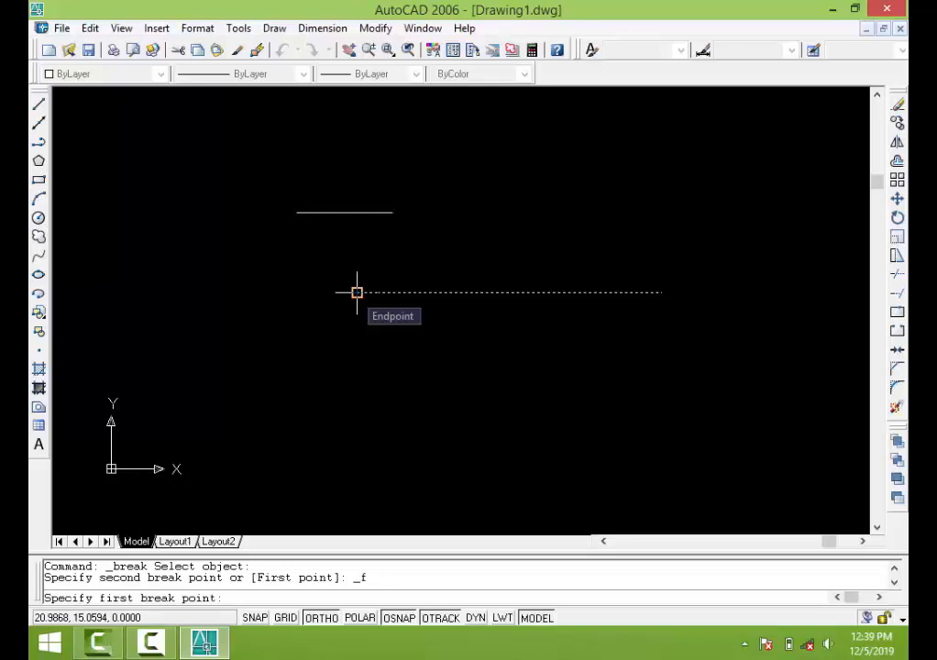
pyautogui.write('f')
pyautogui.press('Return')
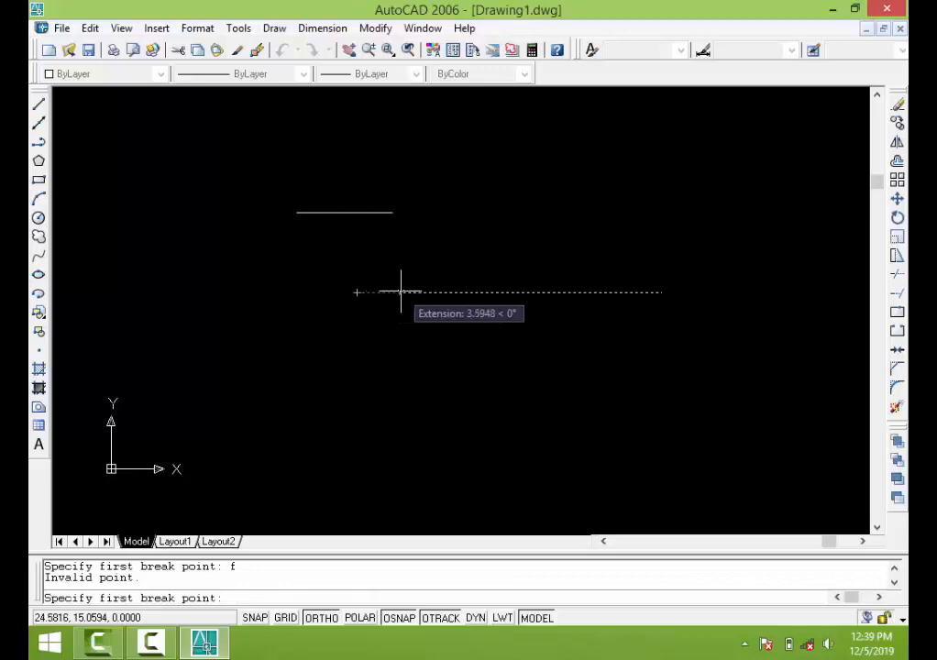
pyautogui.click(536, 293)
pyautogui.write('@')
pyautogui.press('Return')
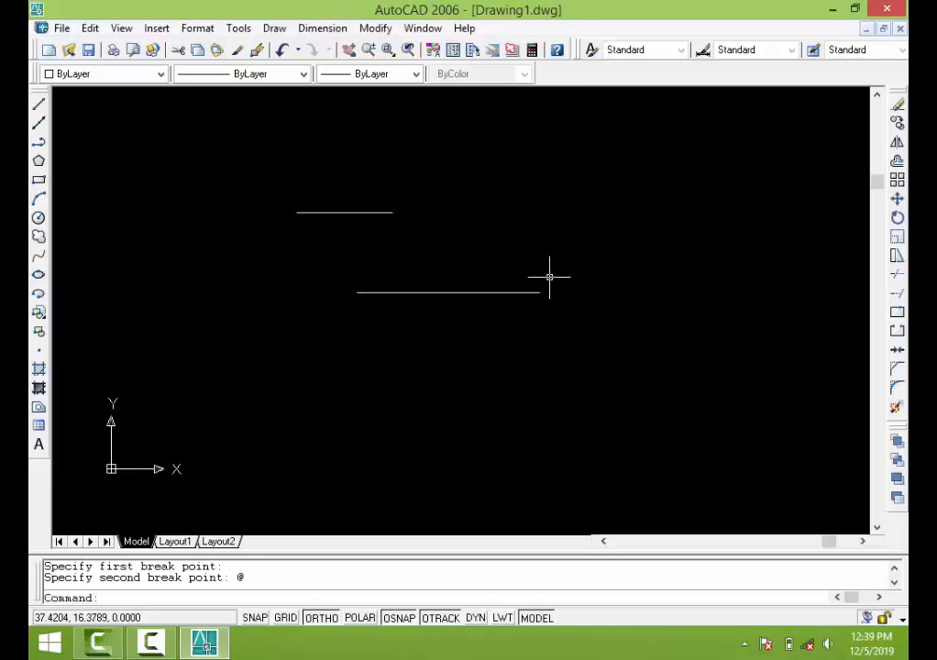
# Break the second line again, removing the piece from about X 33 to its right end
pyautogui.press('Return')
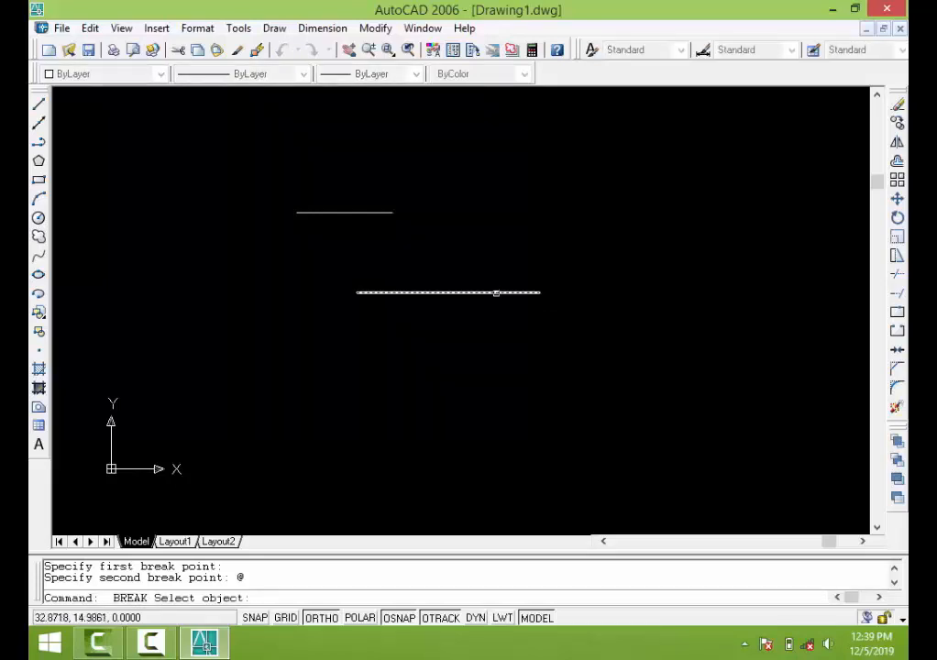
pyautogui.click(496, 293)
pyautogui.click(541, 293)
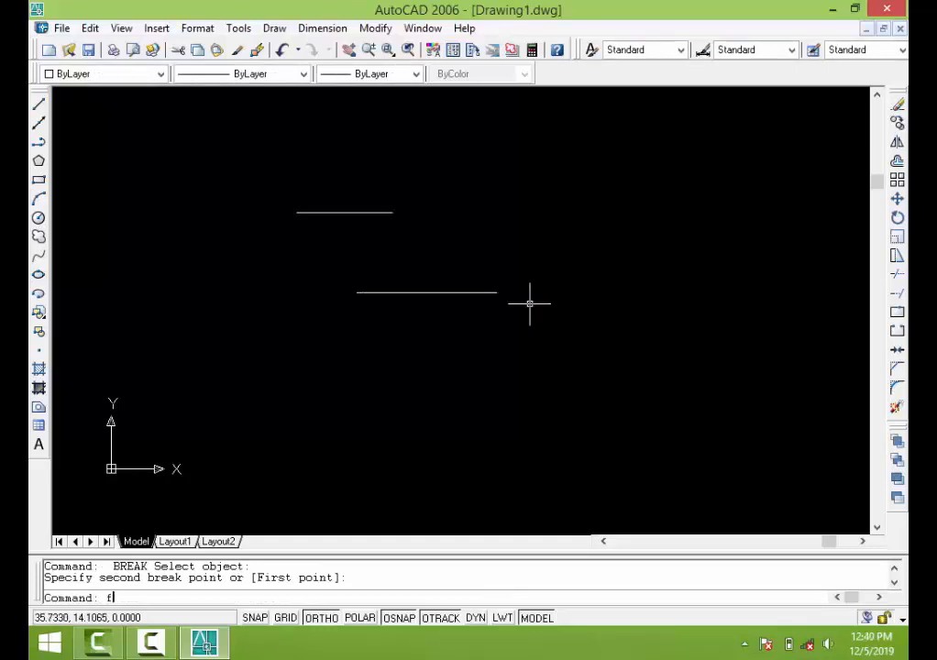
pyautogui.press('Return')
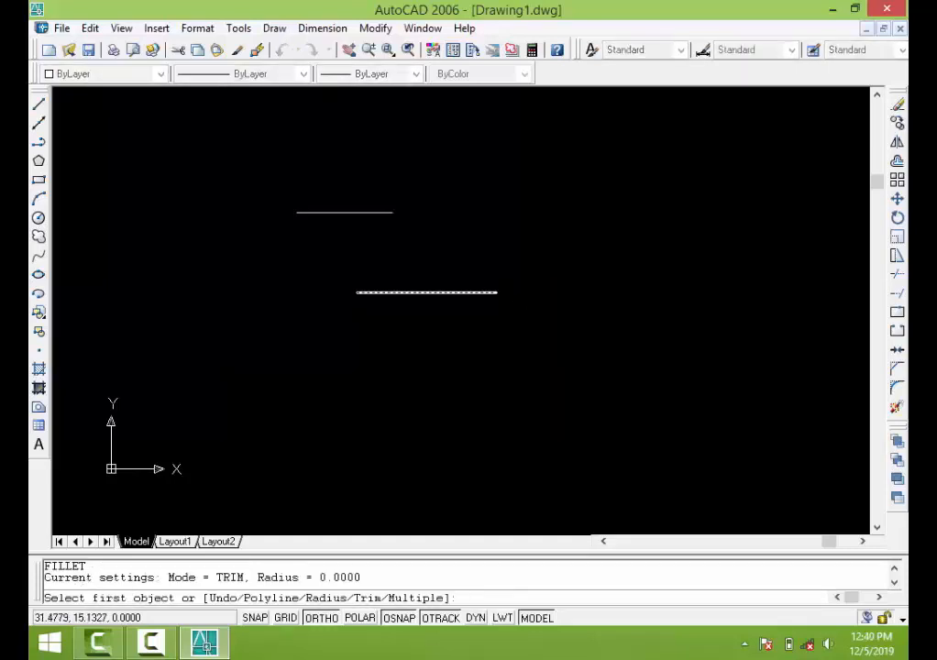
pyautogui.doubleClick(478, 292)
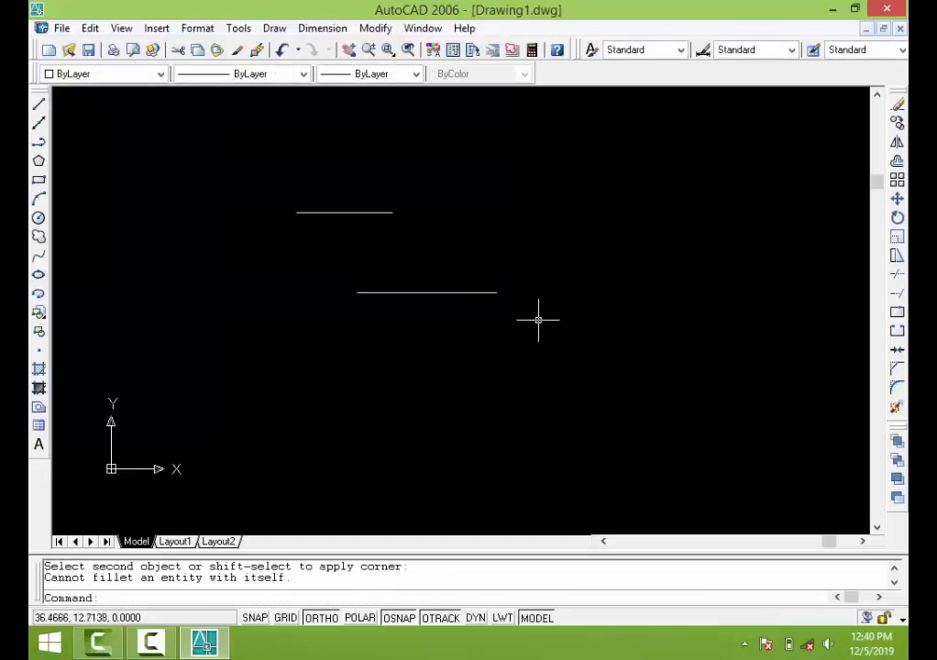
pyautogui.press('Return')
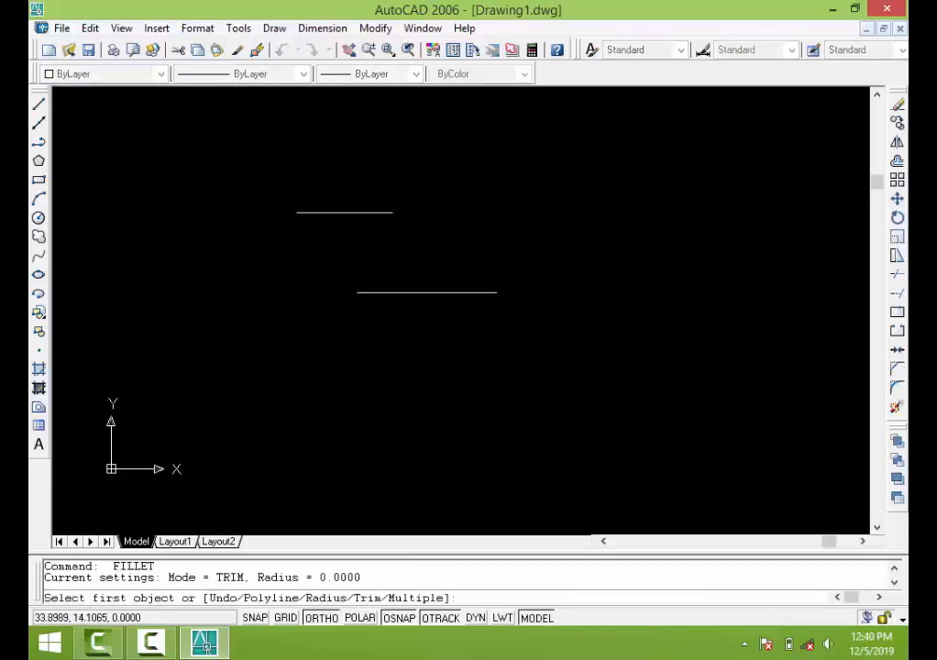
pyautogui.click(464, 293)
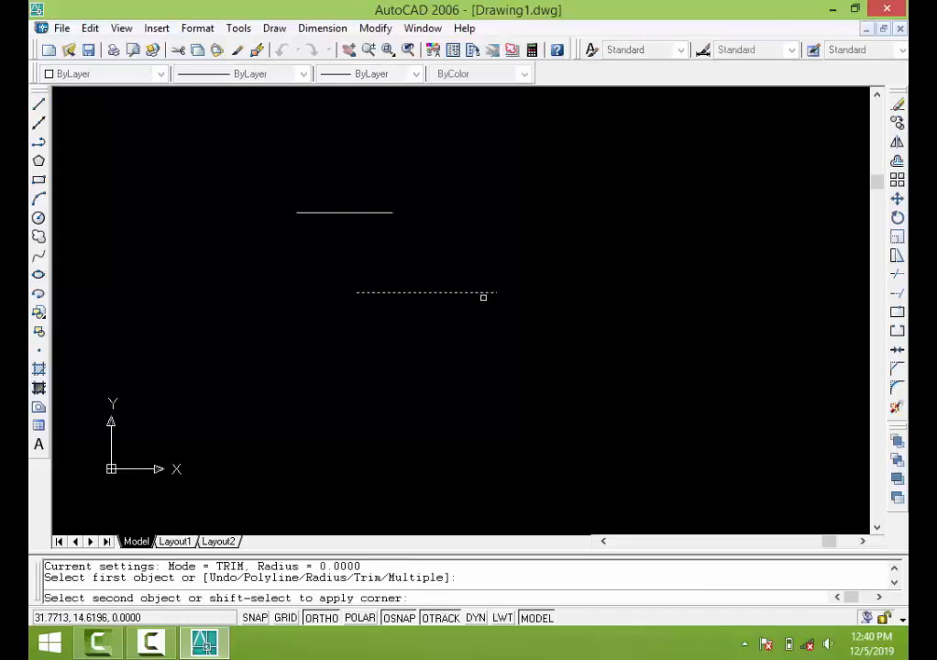
pyautogui.press('Return')
pyautogui.press('Return')
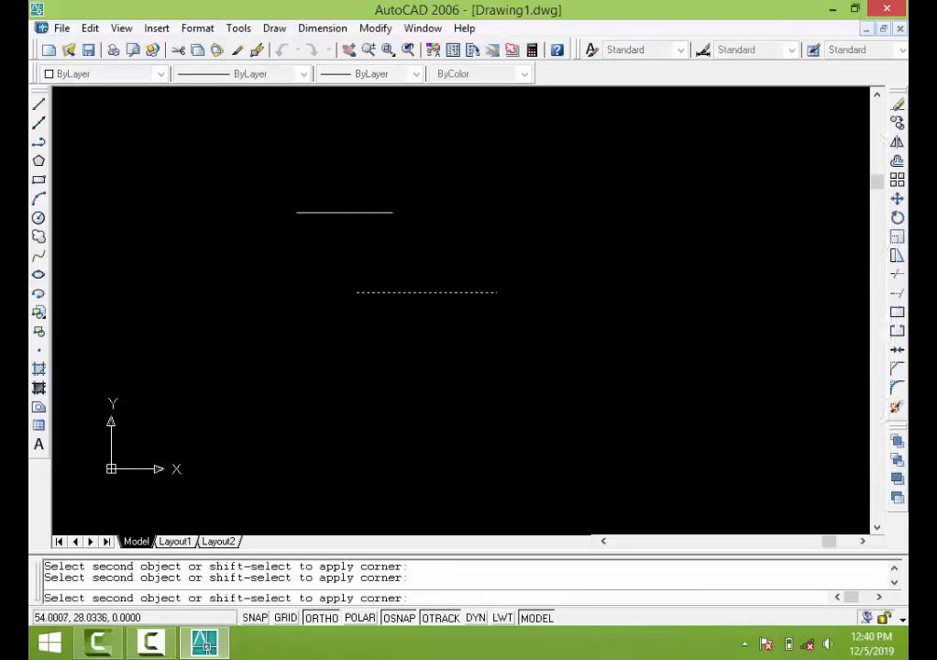
pyautogui.doubleClick(39, 104)
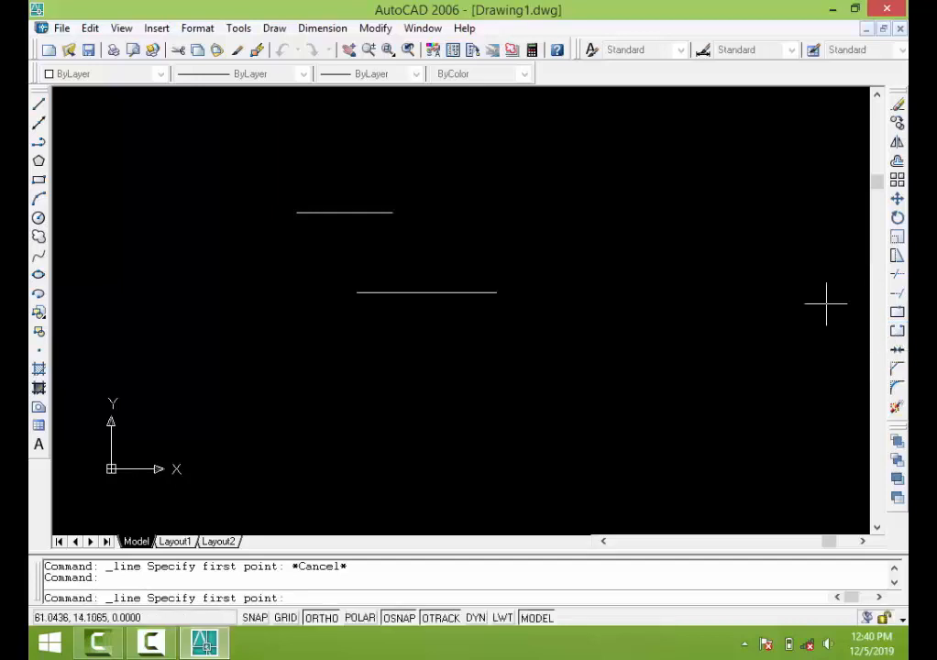
# Draw a rectangle to the right of the two shortened lines by its lower-left and upper-right corners
pyautogui.click(39, 181)
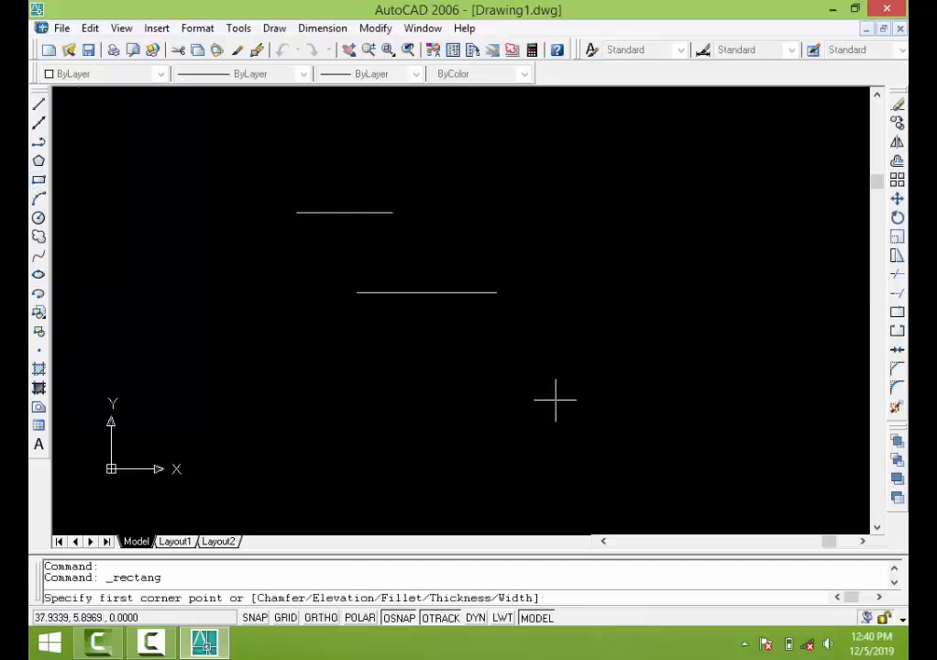
pyautogui.click(599, 379)
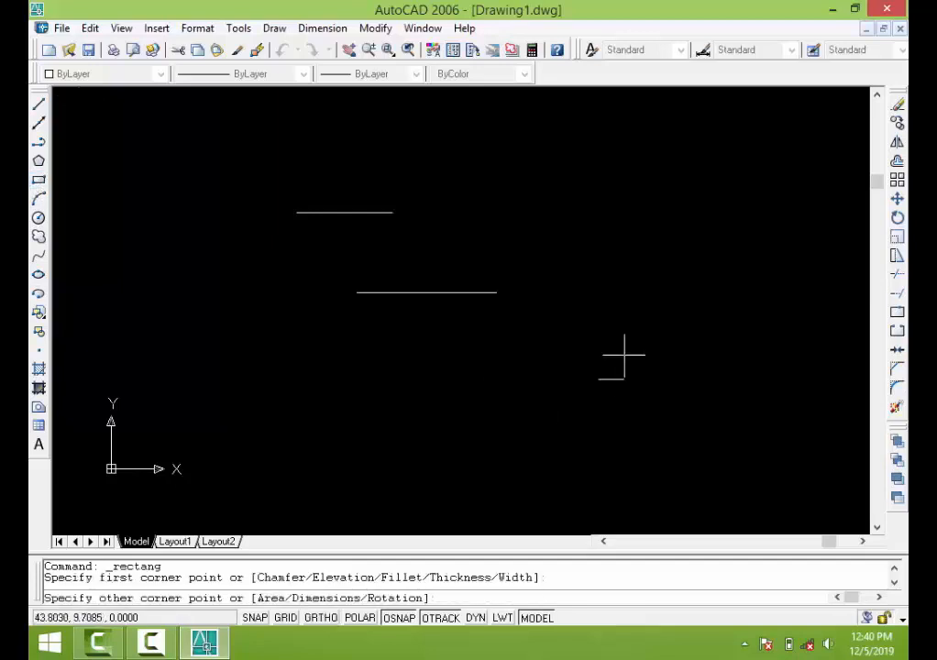
pyautogui.click(807, 248)
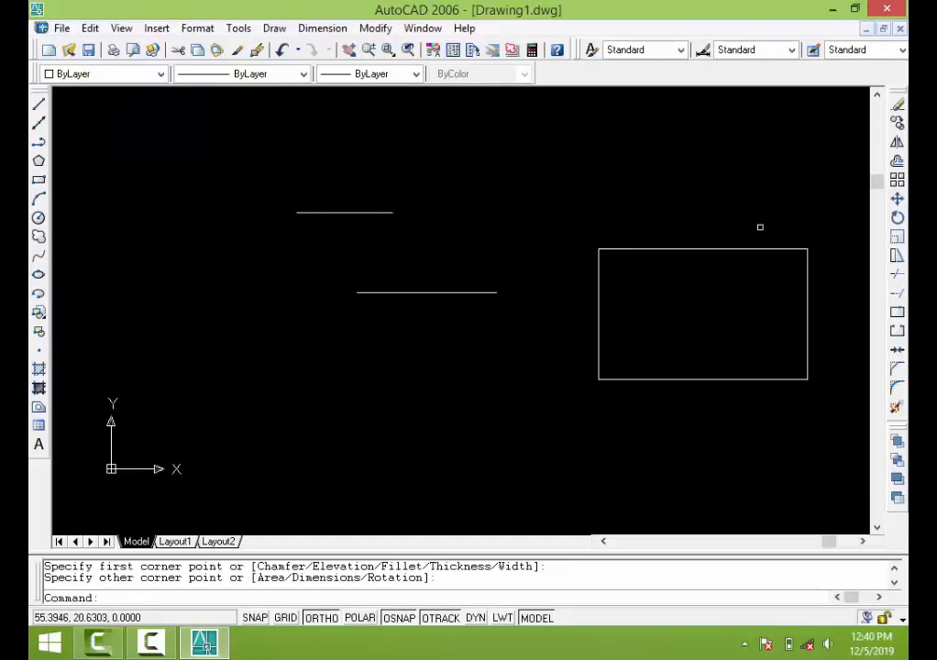
# Break the rectangle's upper edge using the First point option, removing the piece from about a quarter along it to the upper-right corner
pyautogui.click(897, 332)
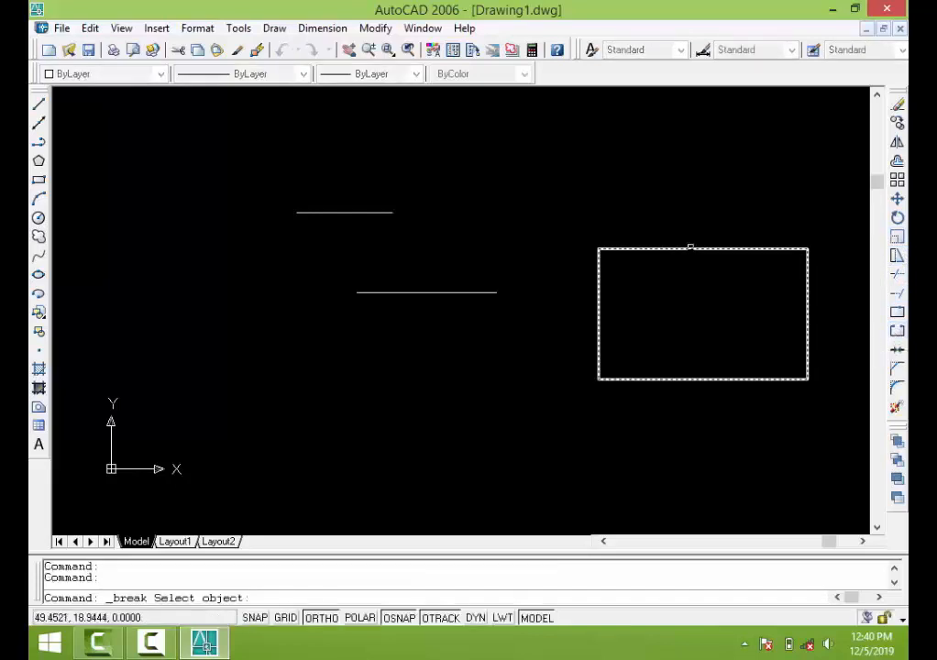
pyautogui.click(691, 248)
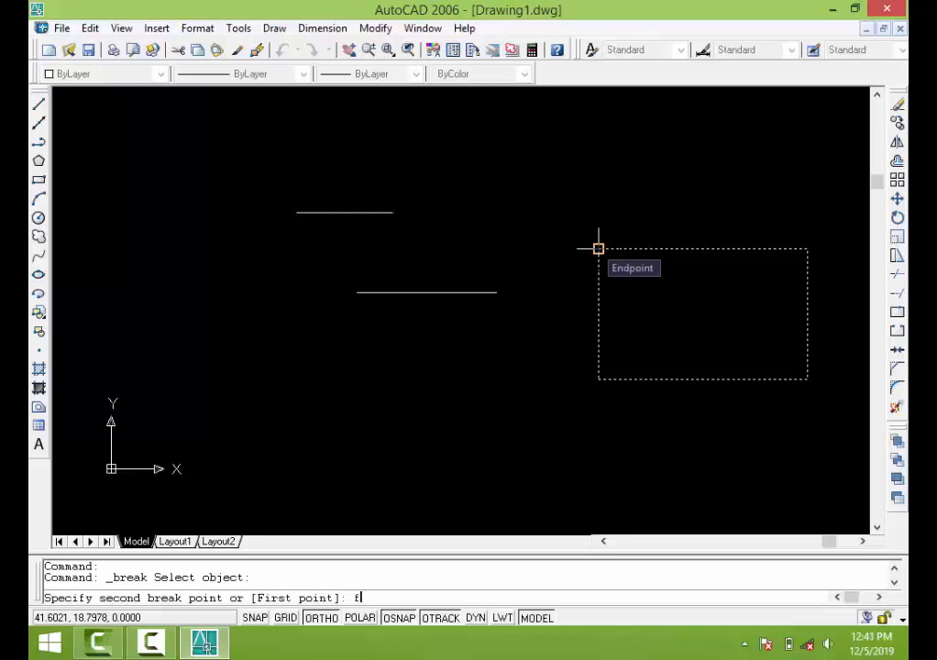
pyautogui.press('Return')
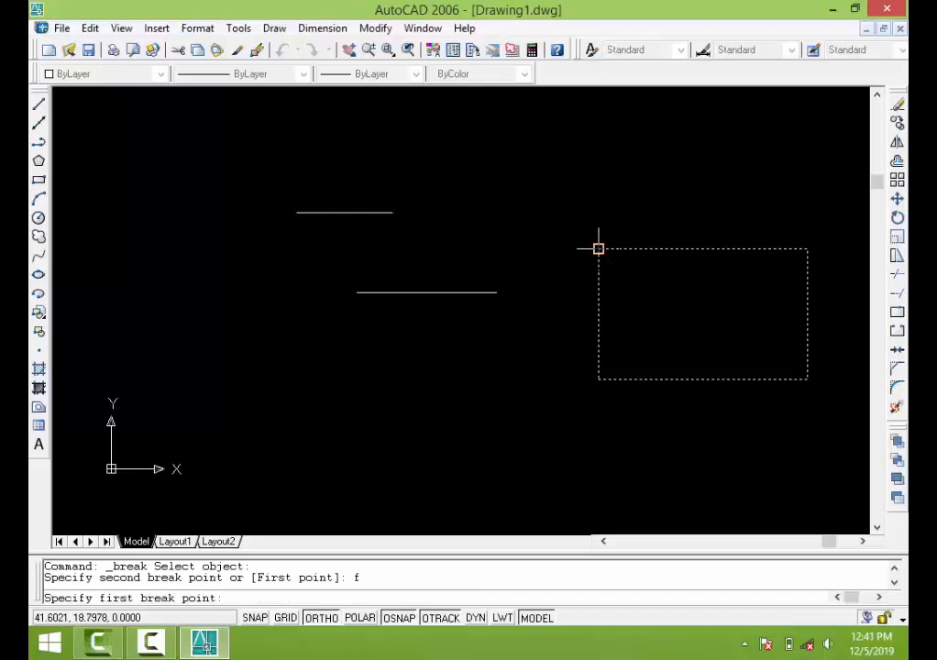
pyautogui.click(654, 249)
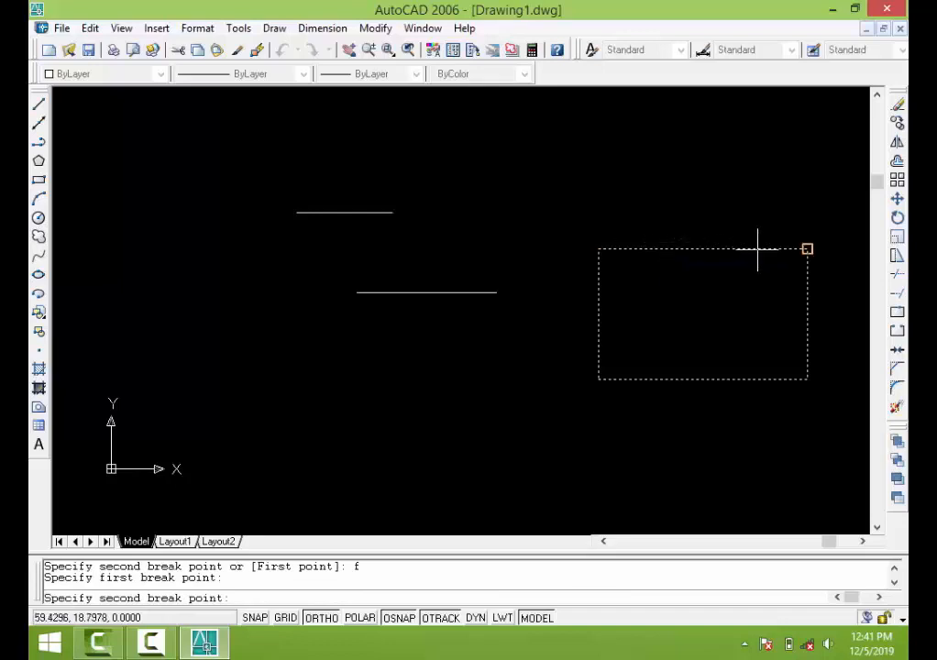
pyautogui.click(807, 248)
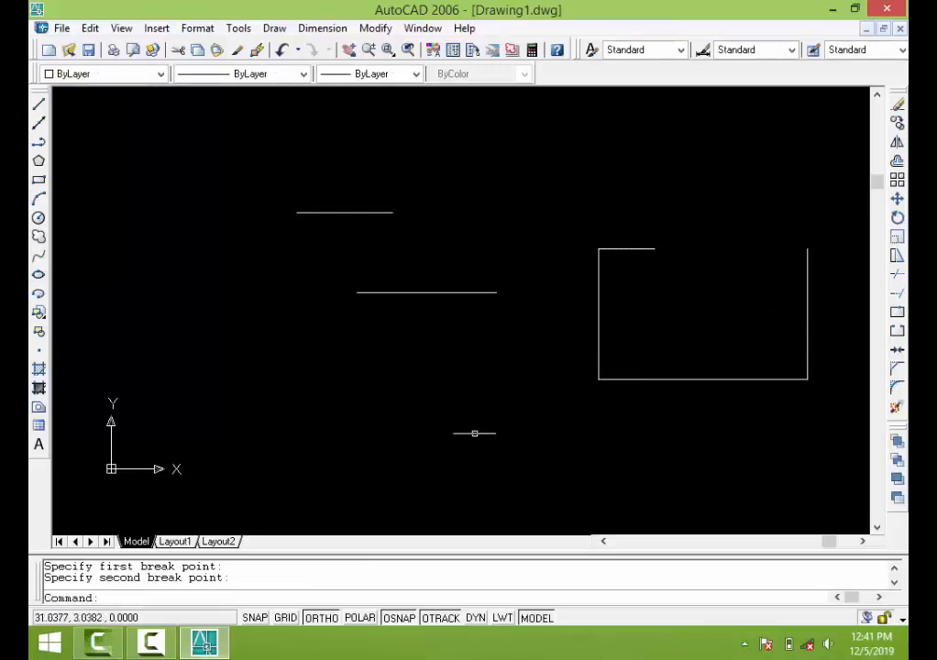
# Break the rectangle's lower edge using the First point option, removing the piece from the lower-left corner to about X 46.2
pyautogui.press('Return')
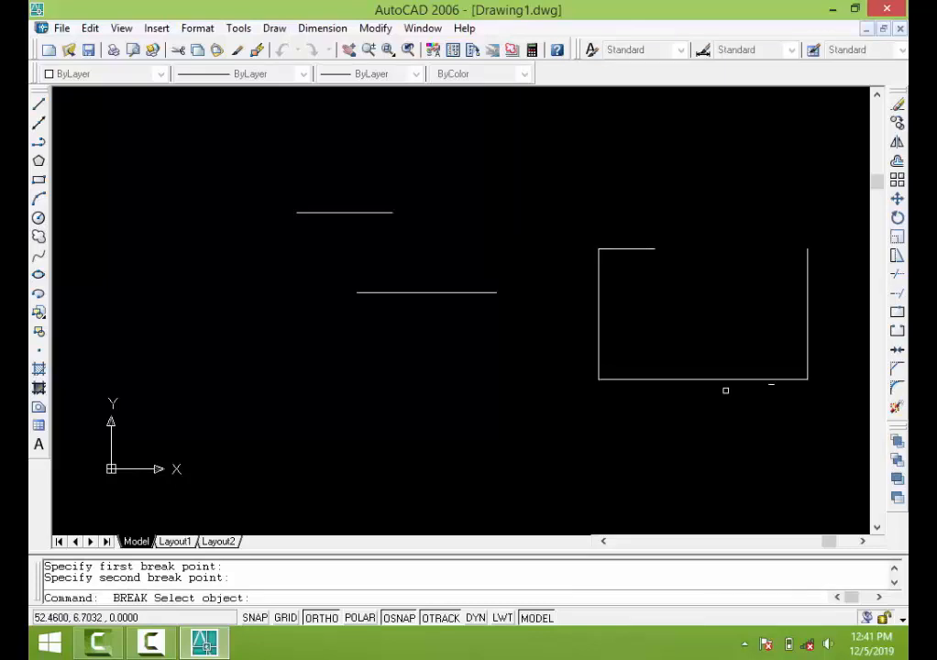
pyautogui.click(715, 379)
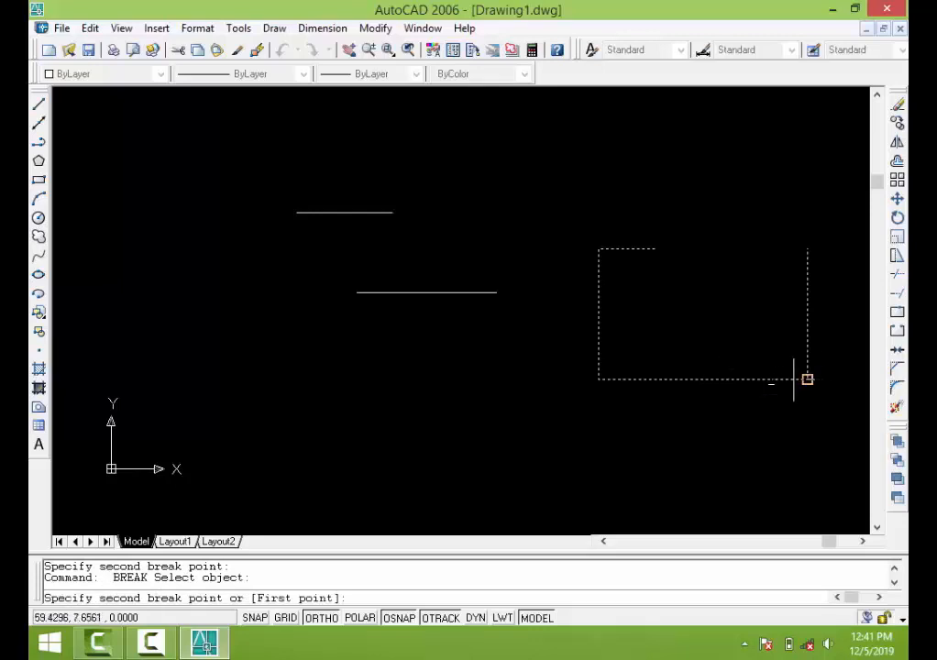
pyautogui.write('f')
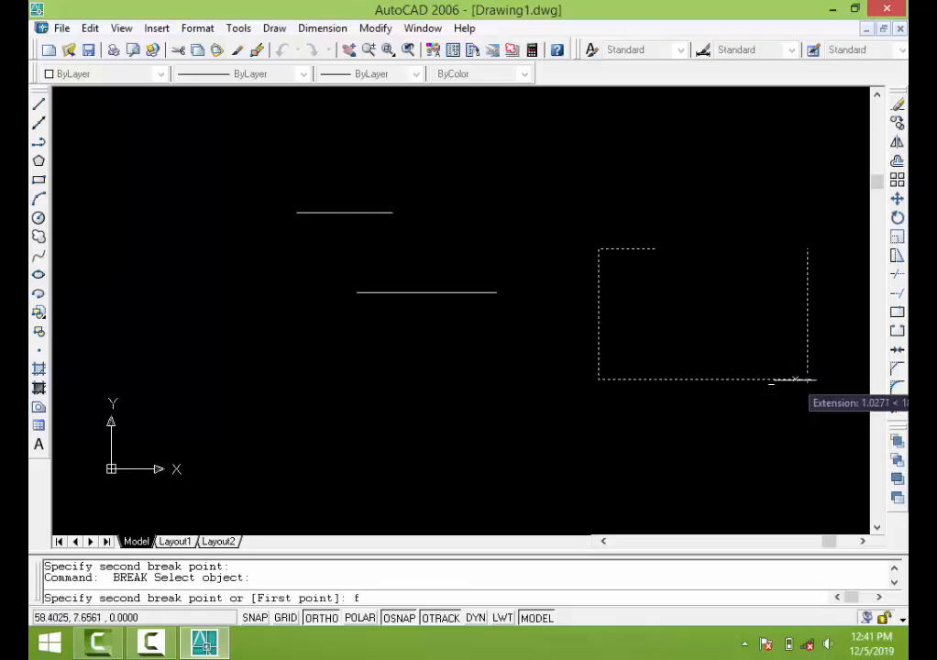
pyautogui.press('Return')
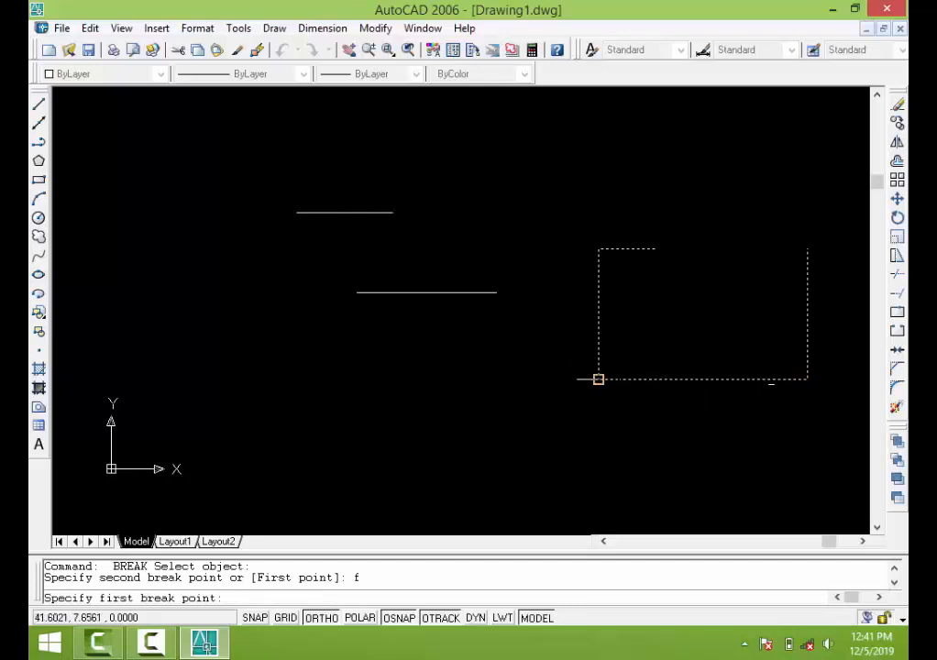
pyautogui.click(598, 379)
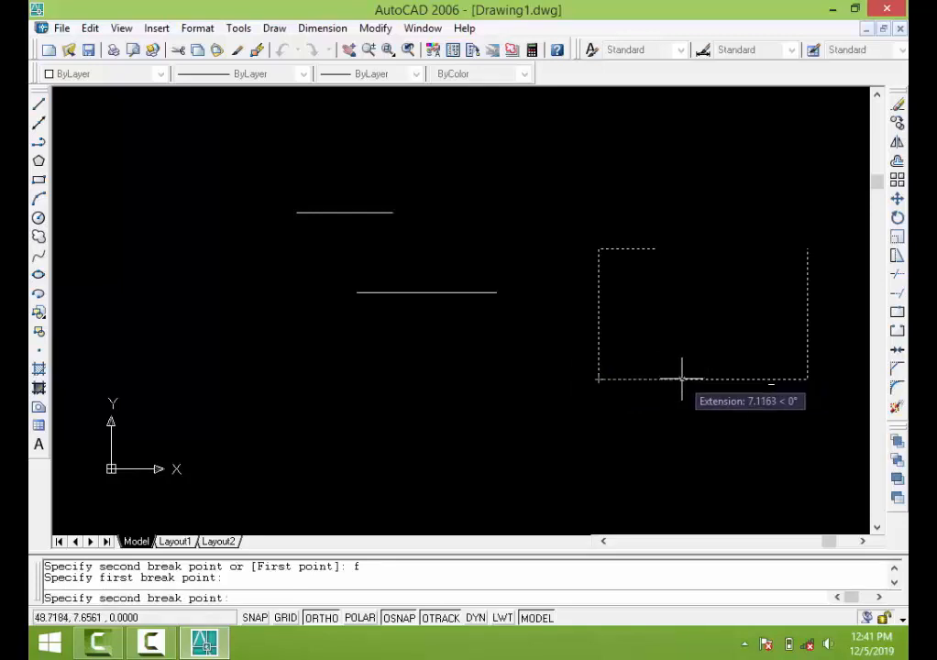
pyautogui.click(652, 378)
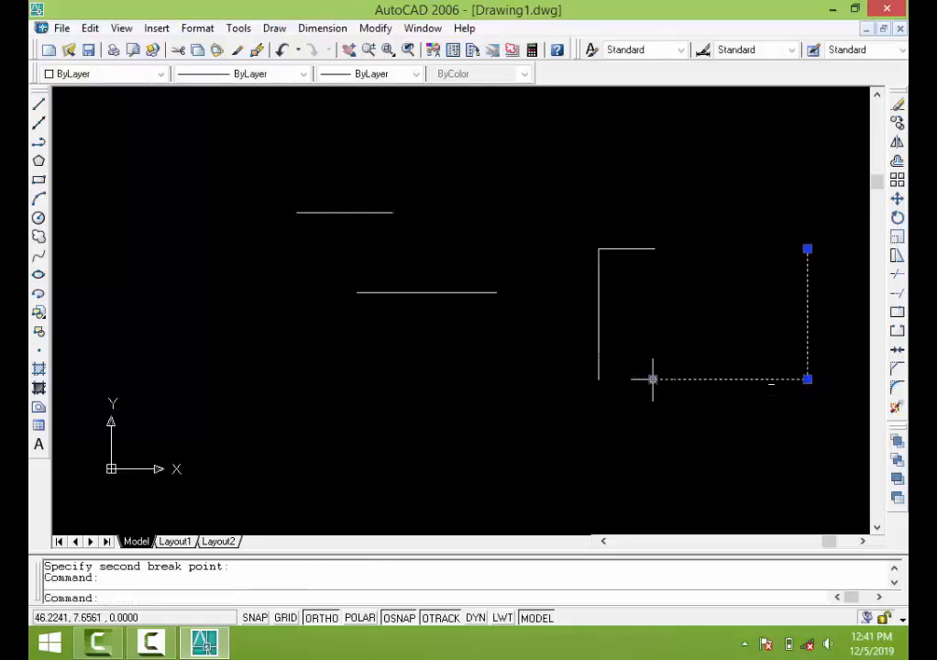
pyautogui.click(683, 419)
pyautogui.press('Return')
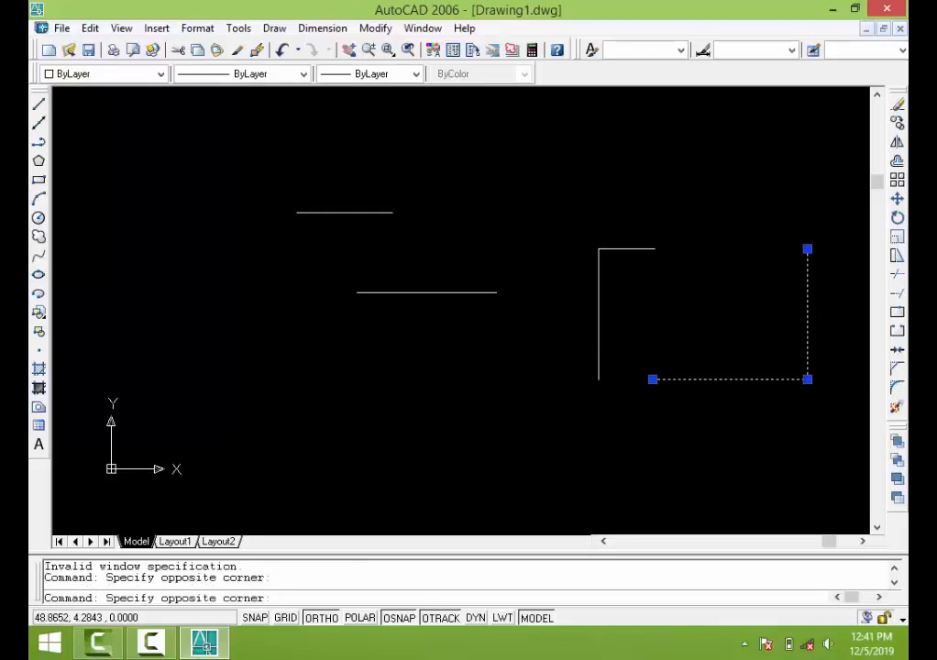
pyautogui.click(670, 409)
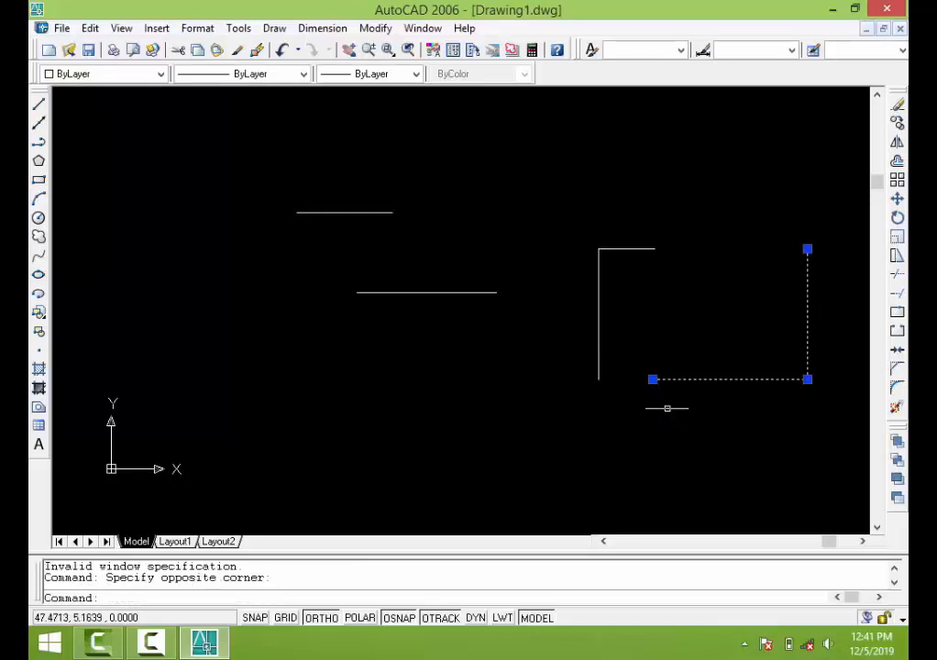
pyautogui.doubleClick(897, 331)
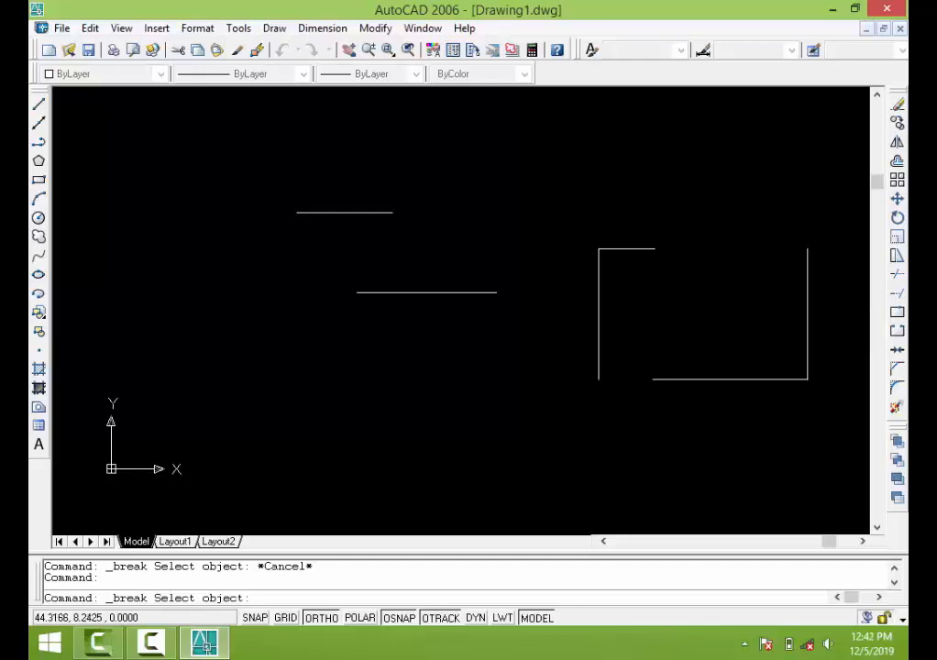
pyautogui.click(899, 354)
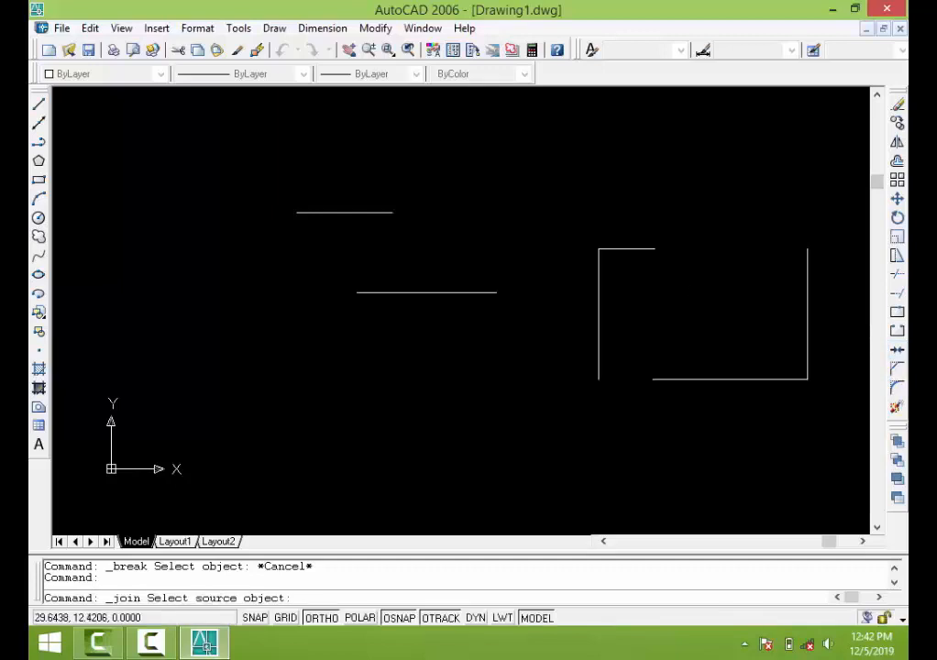
# Draw a horizontal line above the two short lines, from about X 10 to X 43 at Y 27
pyautogui.doubleClick(38, 104)
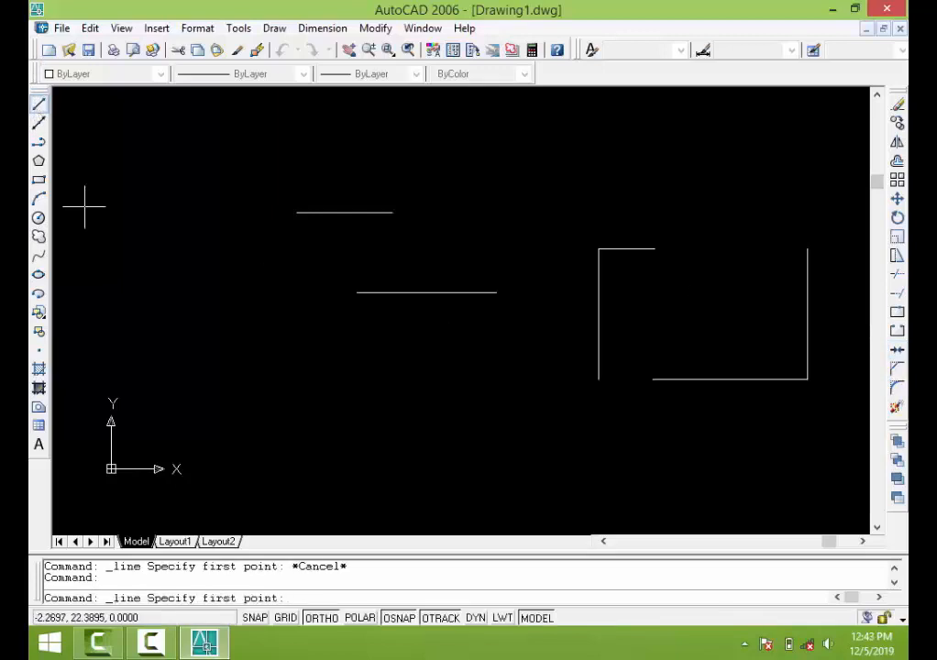
pyautogui.click(227, 152)
pyautogui.click(616, 154)
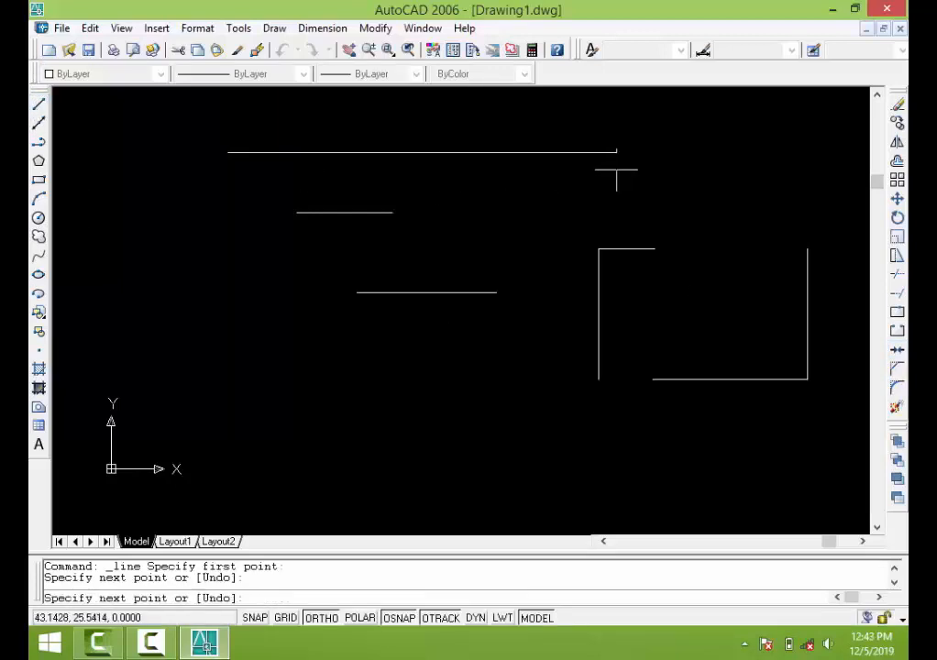
pyautogui.press('Return')
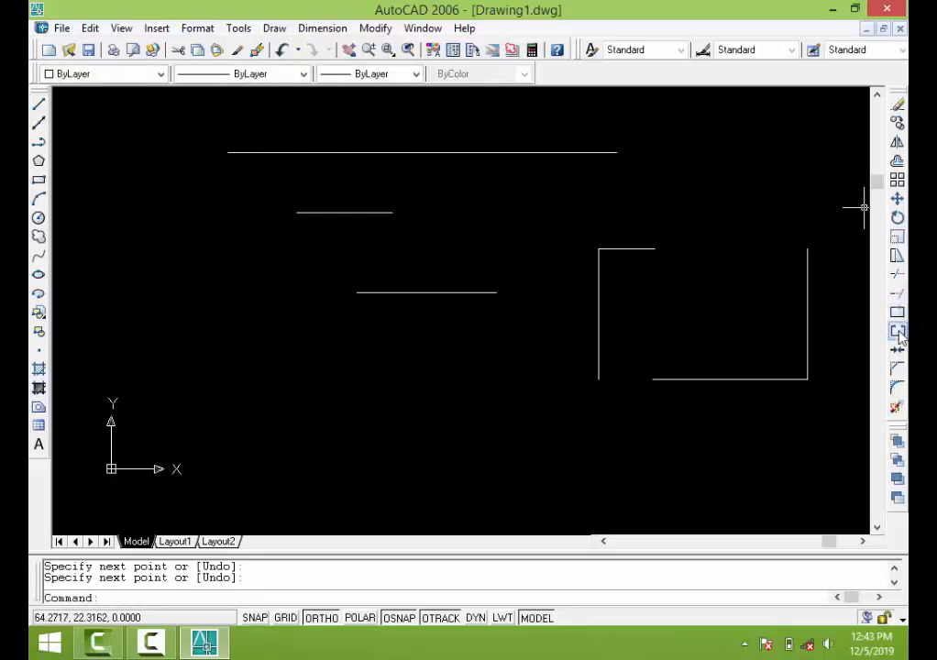
# Break the long upper line using the First point option, removing the piece from about a quarter along it to just past its middle
pyautogui.doubleClick(896, 295)
pyautogui.click(432, 152)
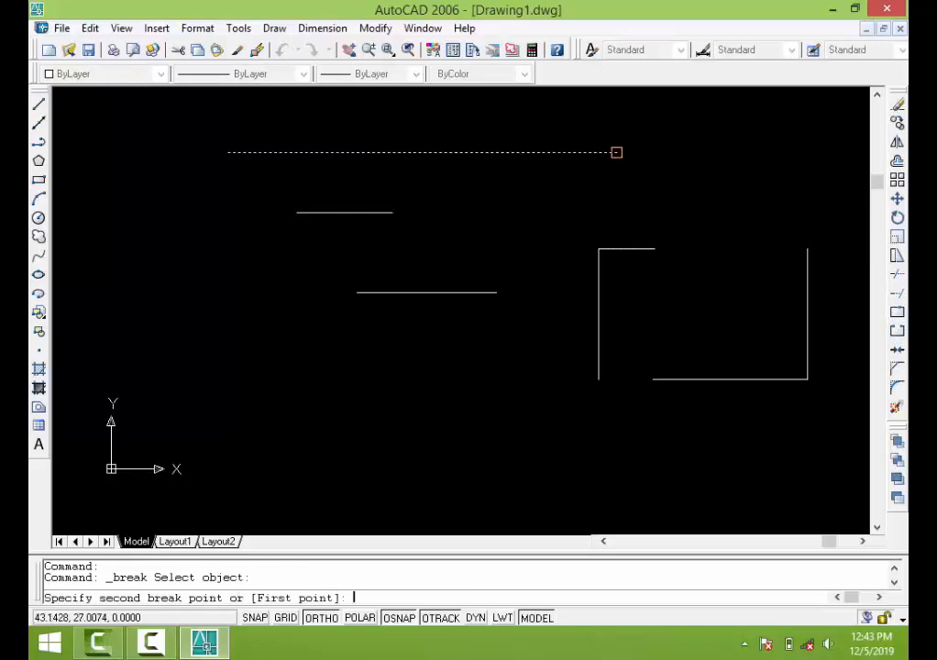
pyautogui.press('Return')
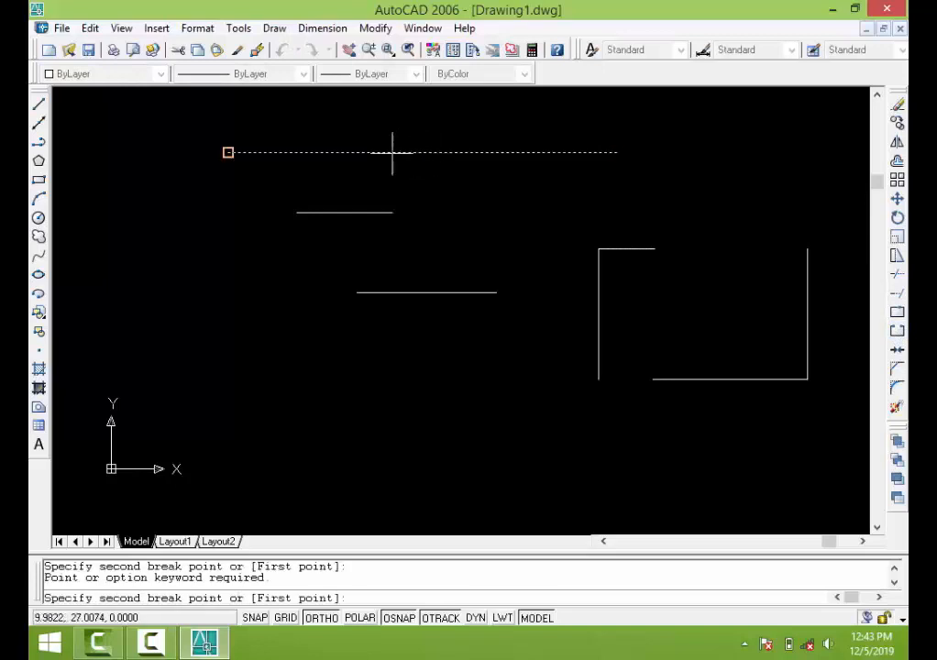
pyautogui.write('f')
pyautogui.press('Return')
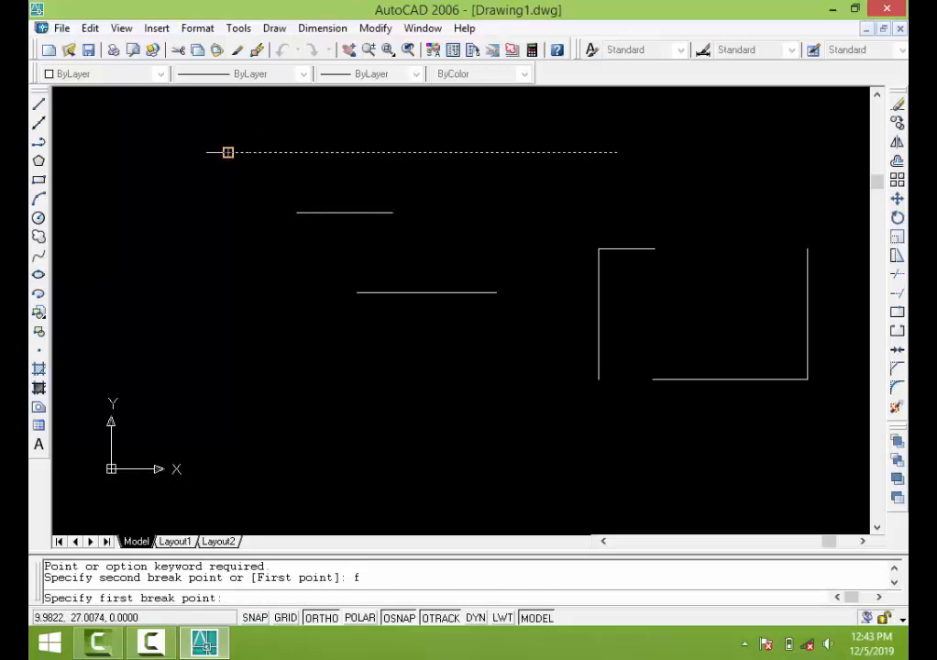
pyautogui.click(319, 152)
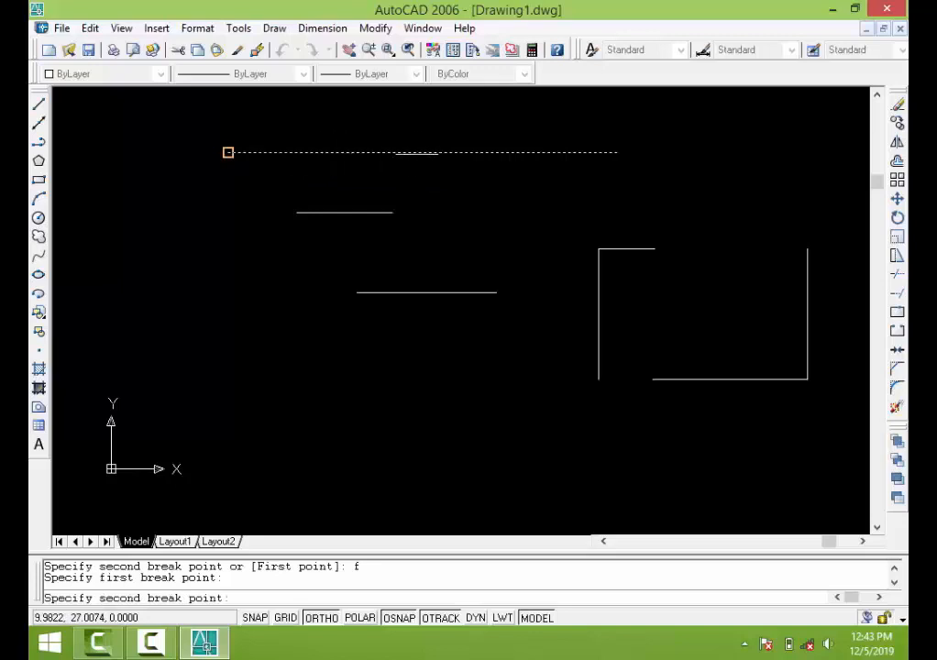
pyautogui.press('Return')
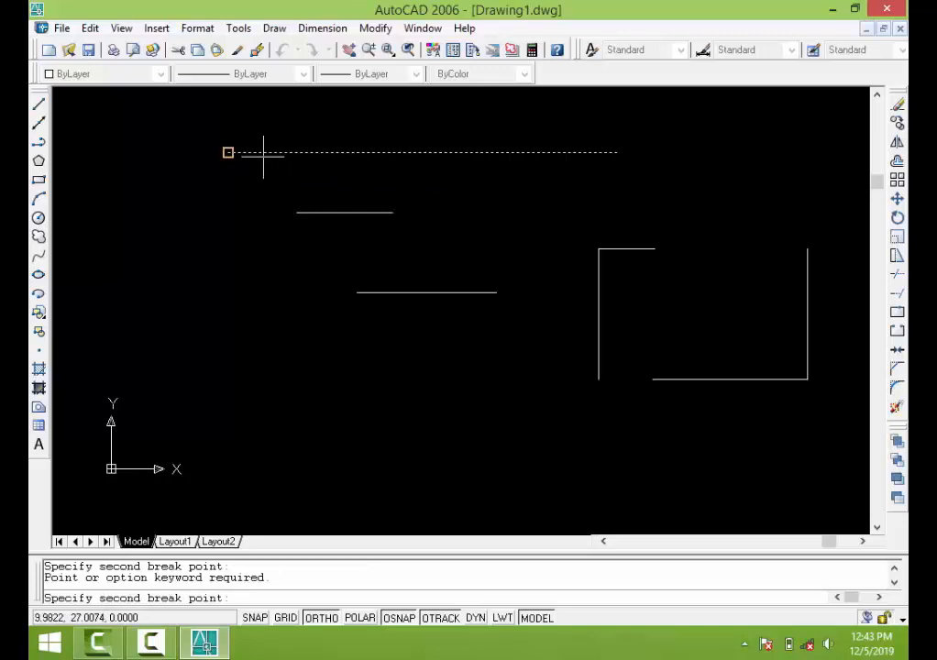
pyautogui.click(434, 152)
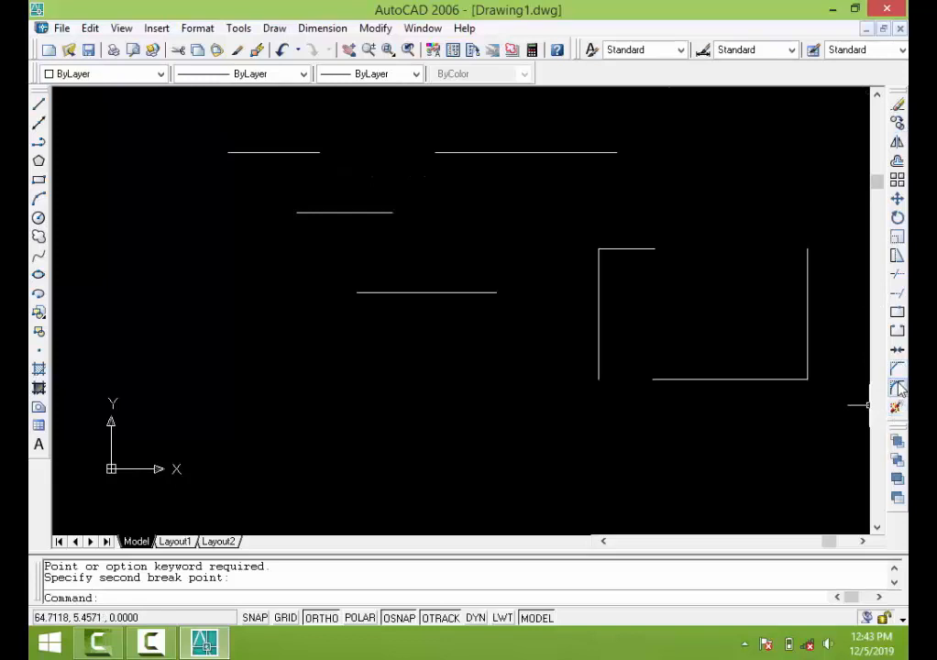
# Join the two collinear pieces of the upper line into one, using the left piece as the source
pyautogui.click(897, 350)
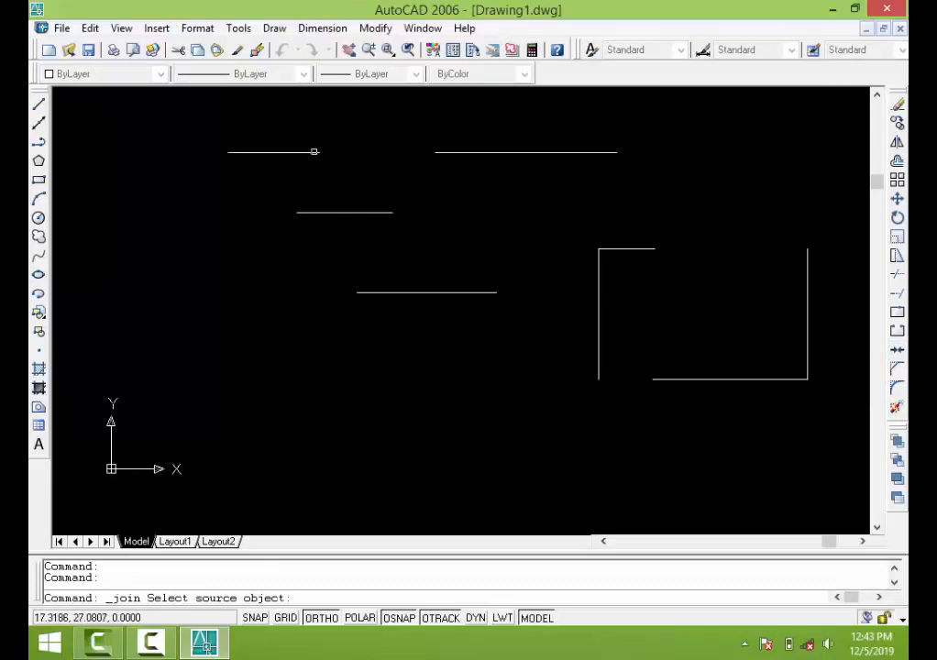
pyautogui.click(314, 152)
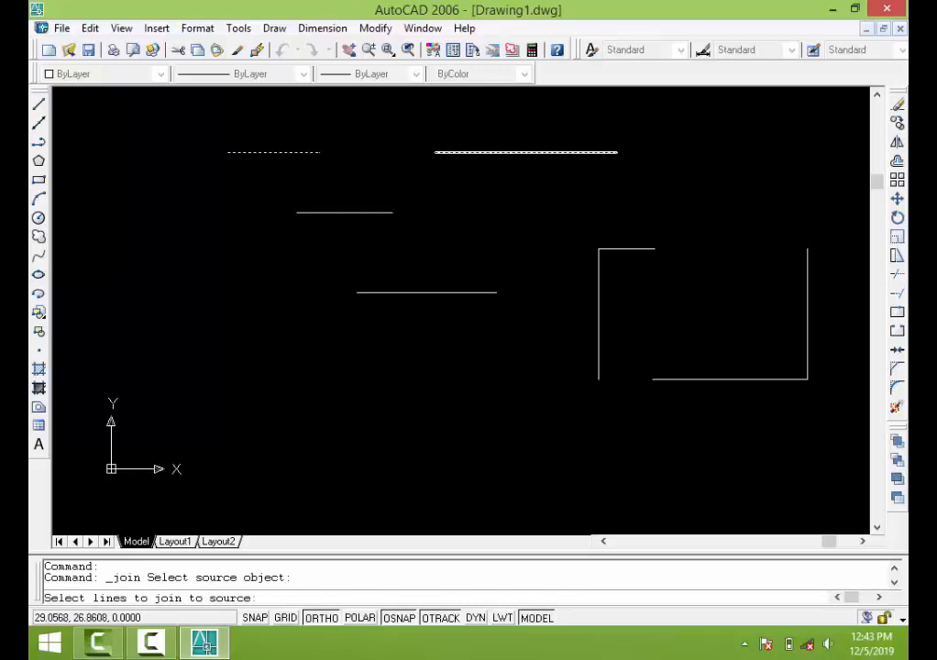
pyautogui.click(451, 152)
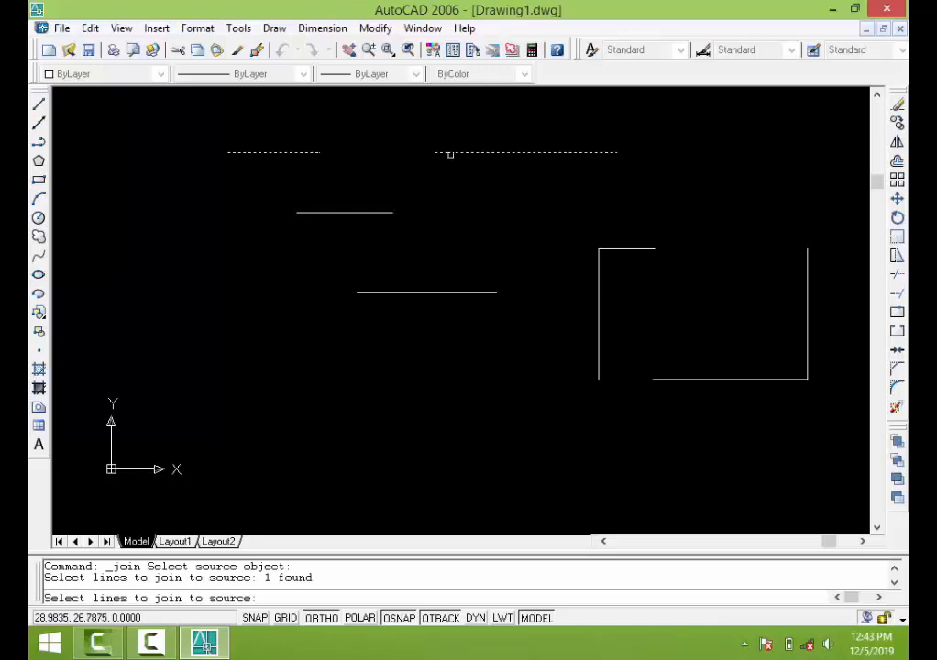
pyautogui.press('Return')
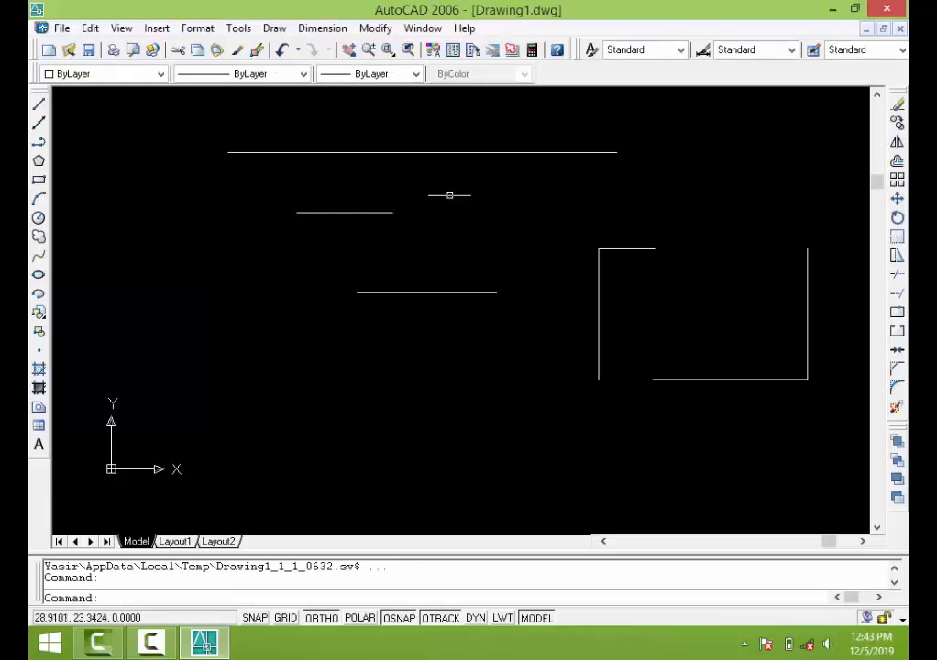
# Break the rejoined upper line with the First point option, removing the piece from about a quarter along it to just before its middle
pyautogui.click(896, 349)
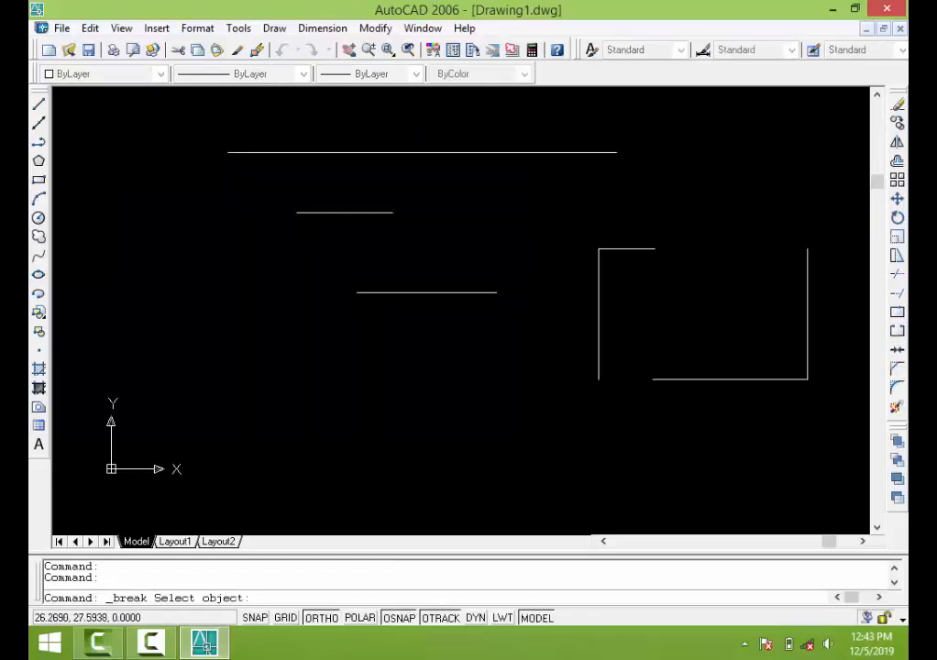
pyautogui.click(421, 152)
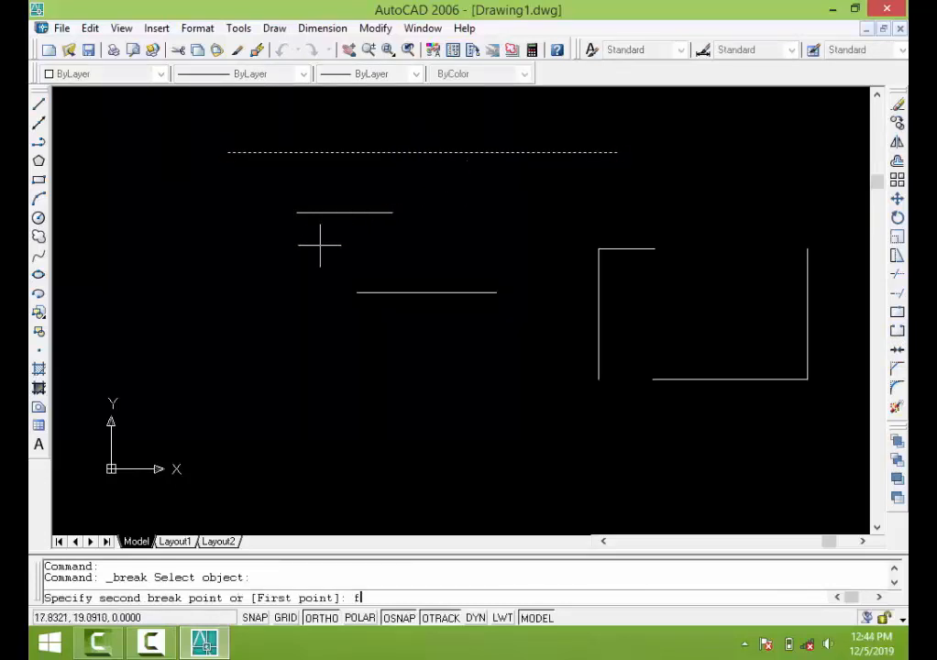
pyautogui.press('Return')
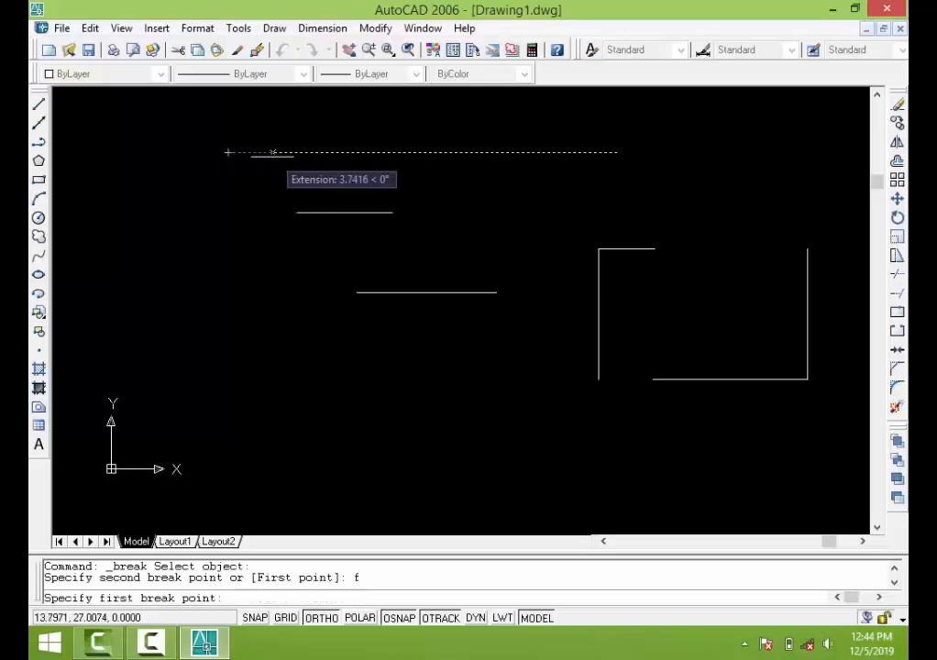
pyautogui.click(321, 152)
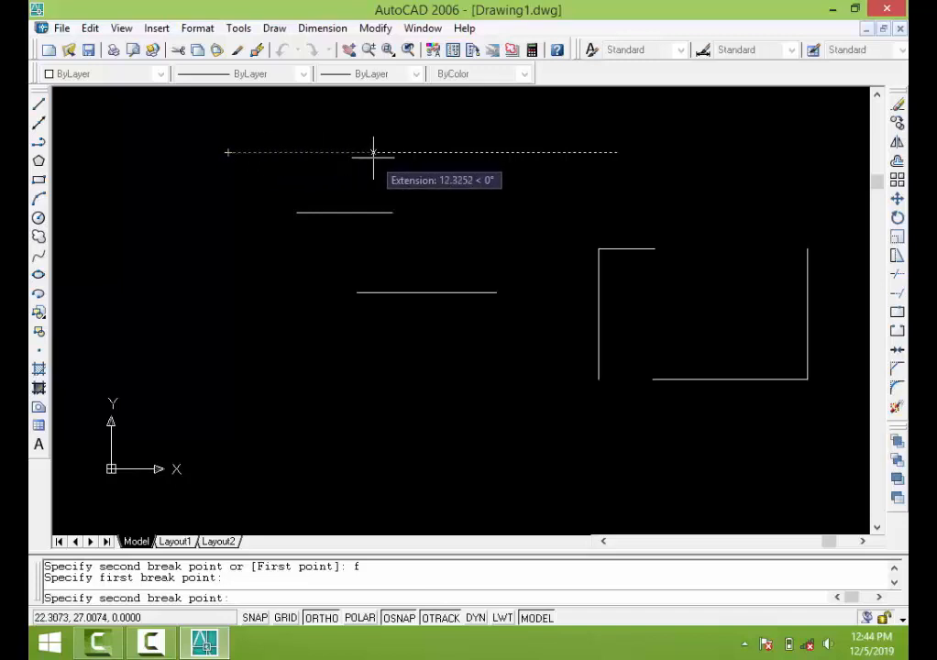
pyautogui.click(412, 152)
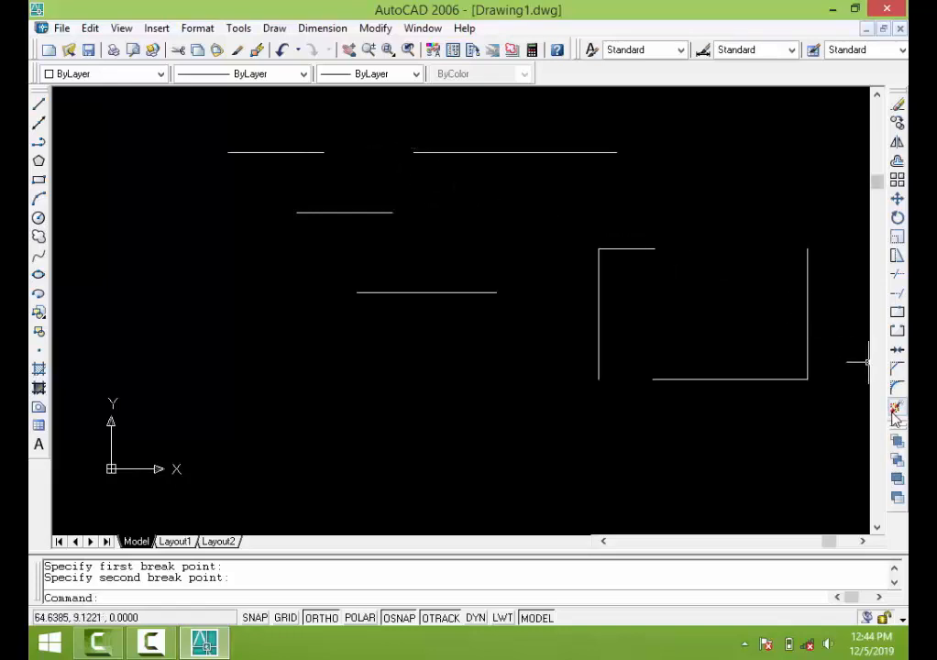
# Join the two collinear pieces of the upper line, using the left piece as the source object
pyautogui.click(898, 349)
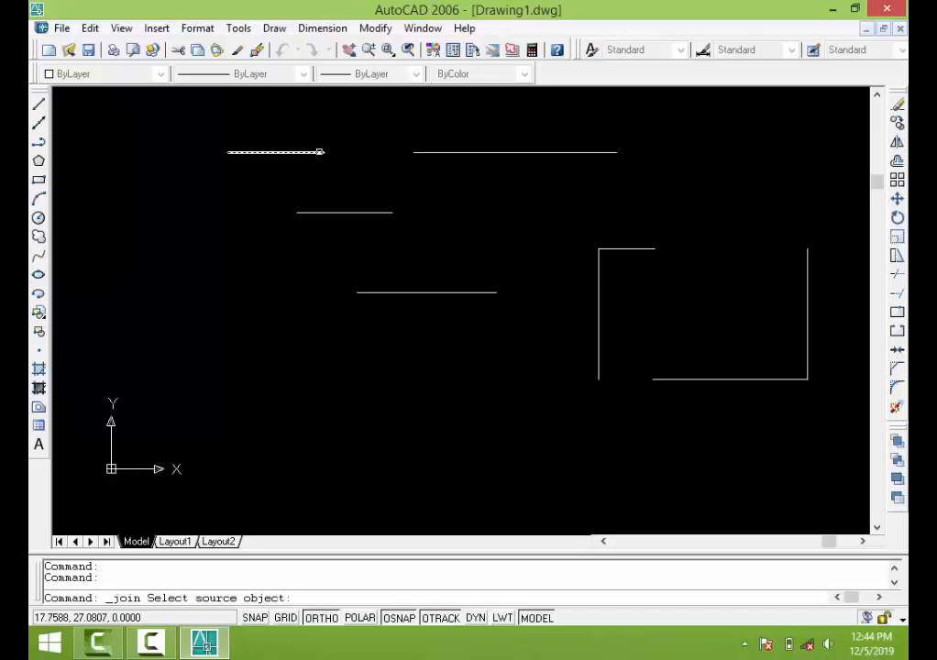
pyautogui.click(321, 151)
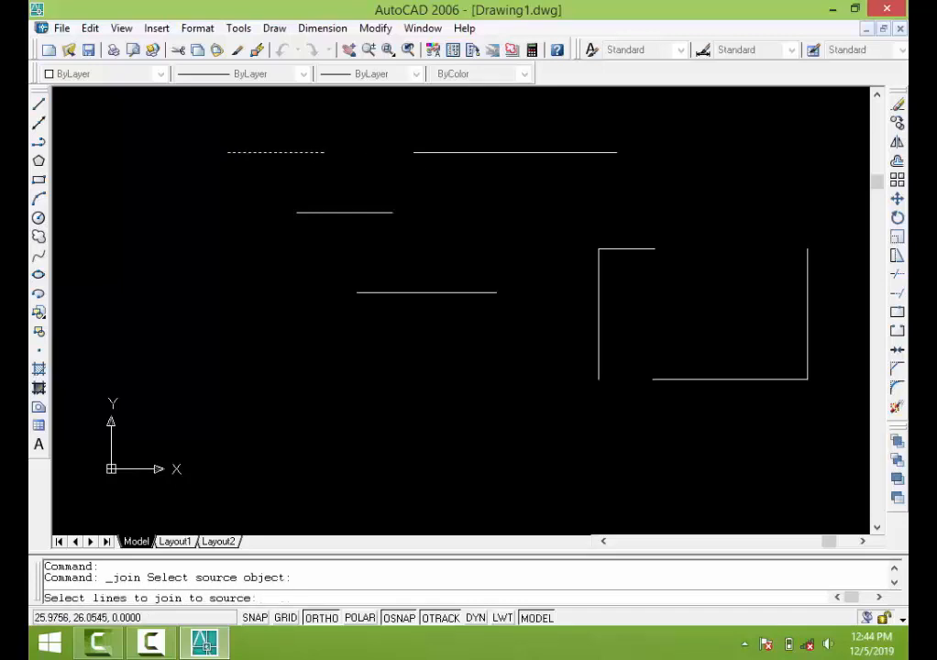
pyautogui.click(436, 152)
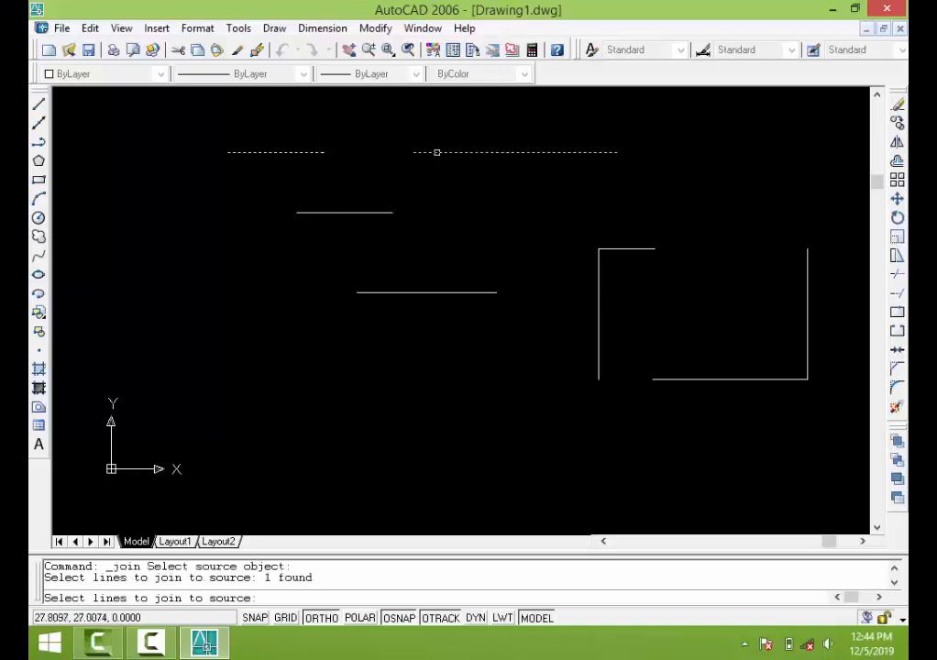
pyautogui.press('Return')
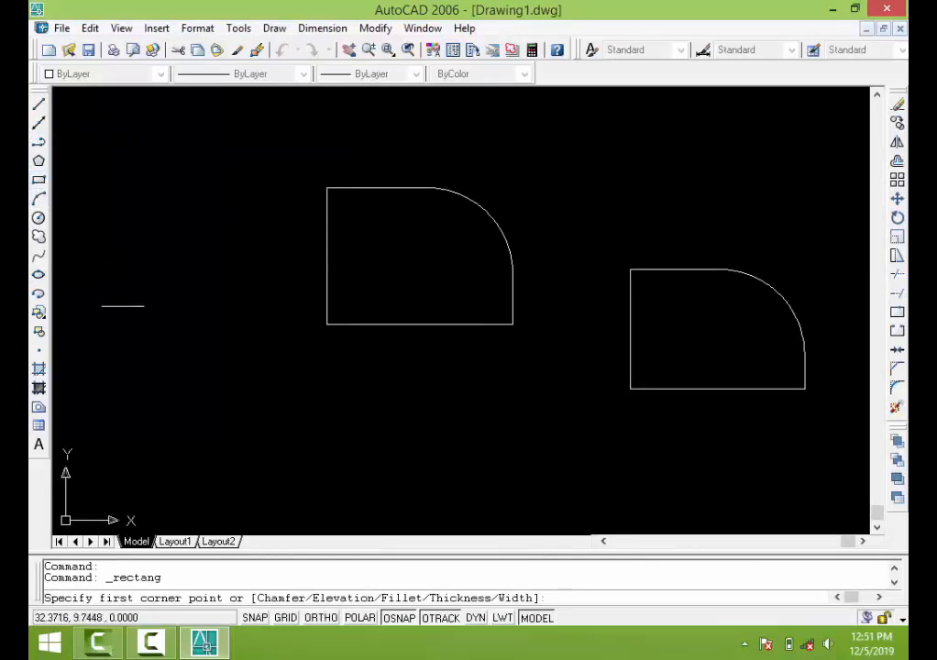
# Draw a rectangle about 9.5 by 7.5 units left of the filleted shapes and fillet its upper-right corner with radius 5
pyautogui.click(124, 308)
pyautogui.click(286, 181)
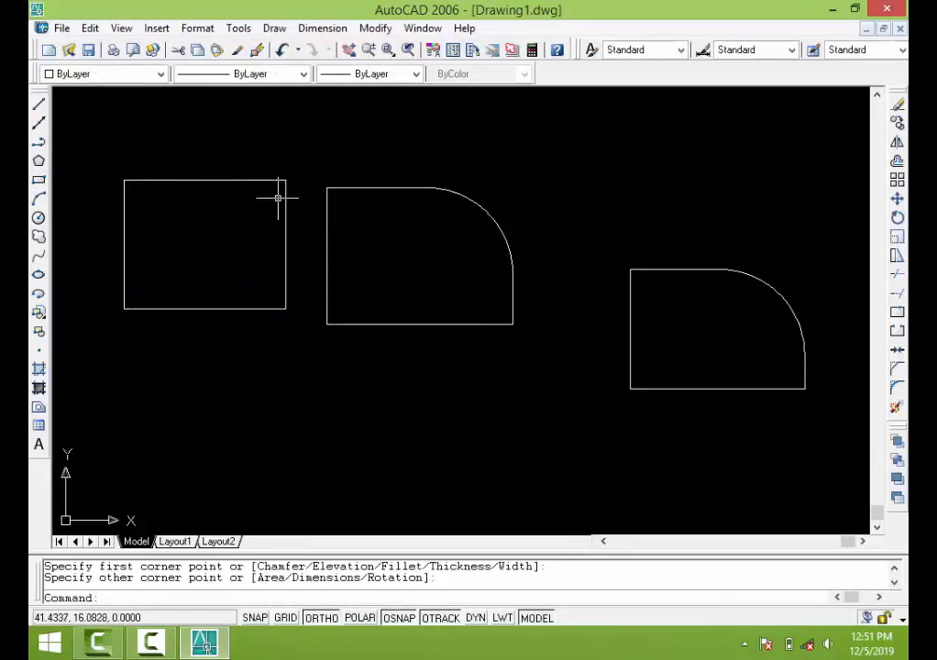
pyautogui.click(898, 388)
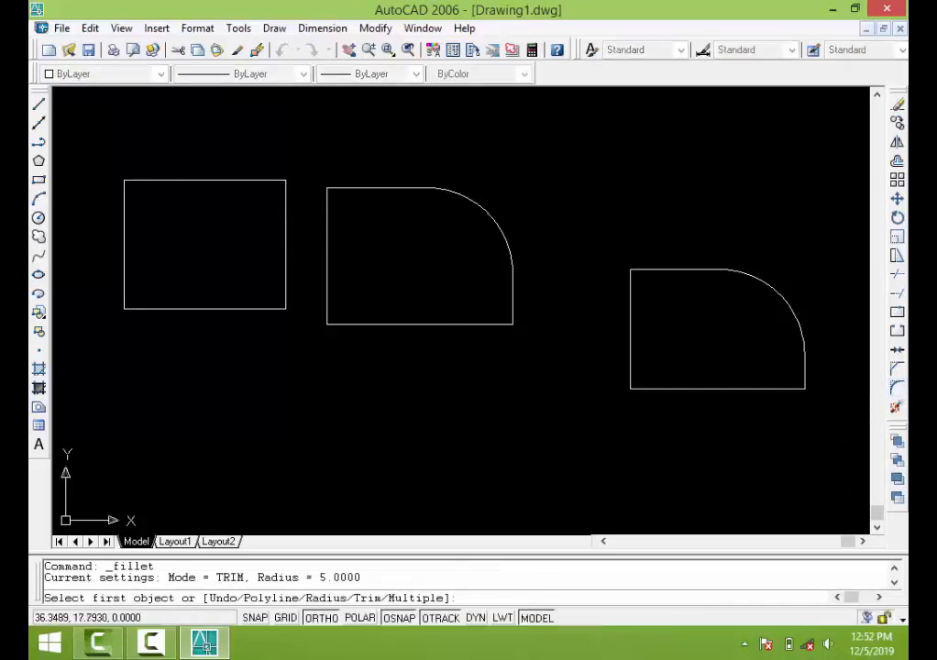
pyautogui.click(230, 181)
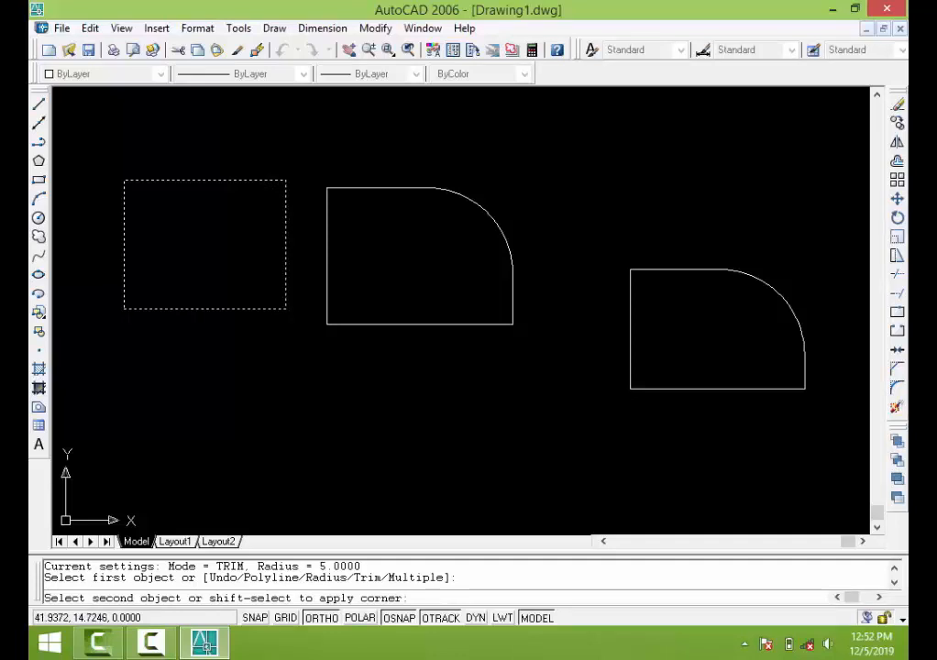
pyautogui.click(285, 226)
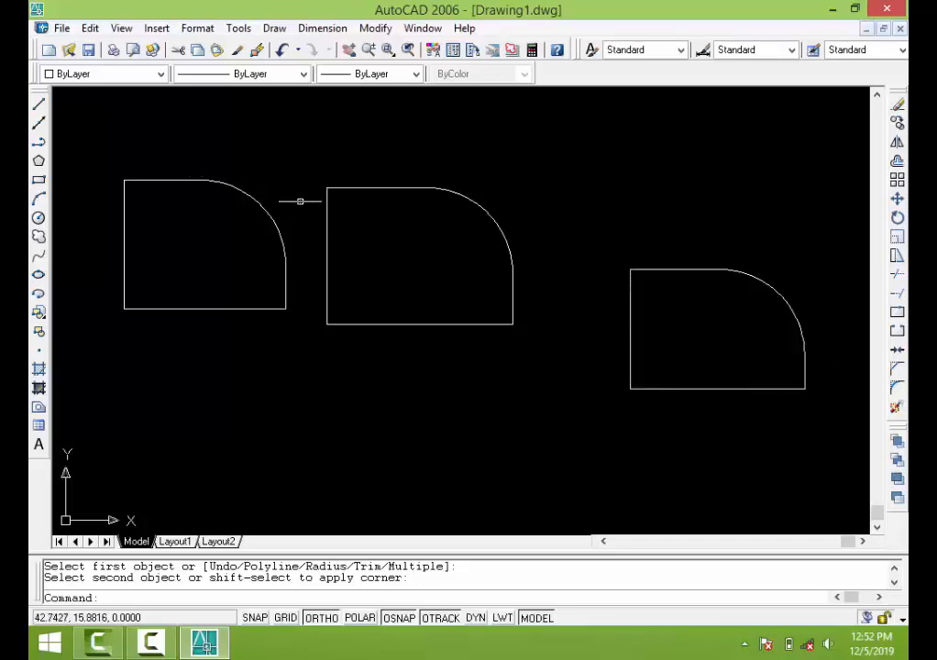
# Draw a rectangle about 18.5 by 14.5 units to the right of the three filleted shapes
pyautogui.scroll(-4, 298, 201)
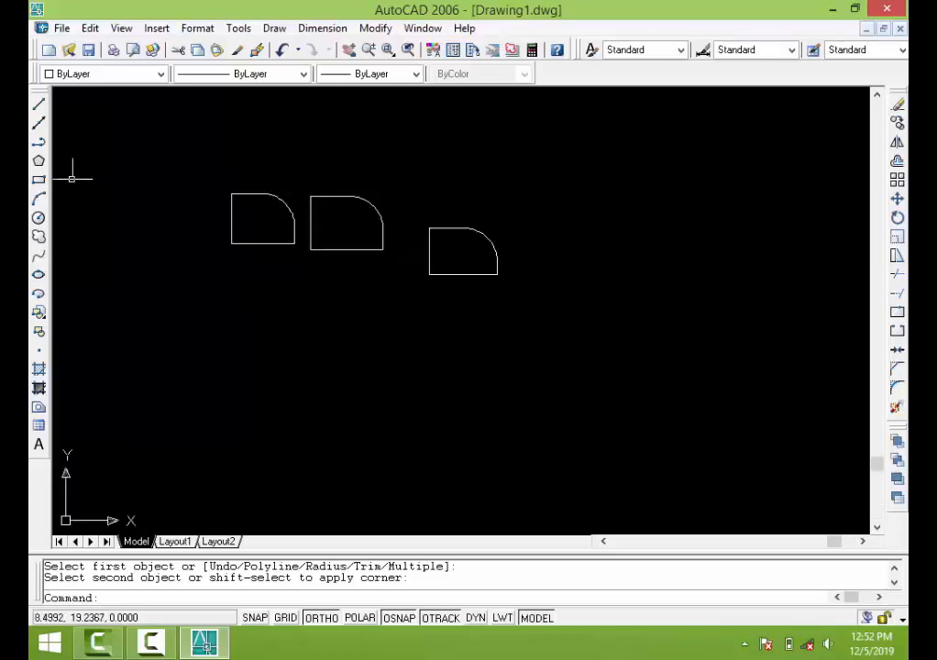
pyautogui.click(39, 180)
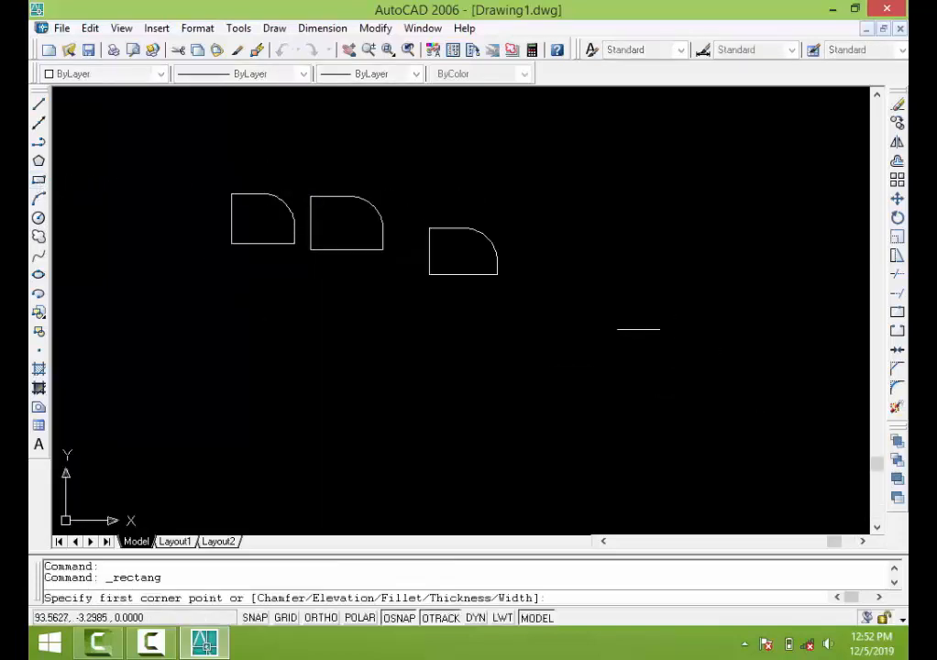
pyautogui.click(618, 326)
pyautogui.click(741, 229)
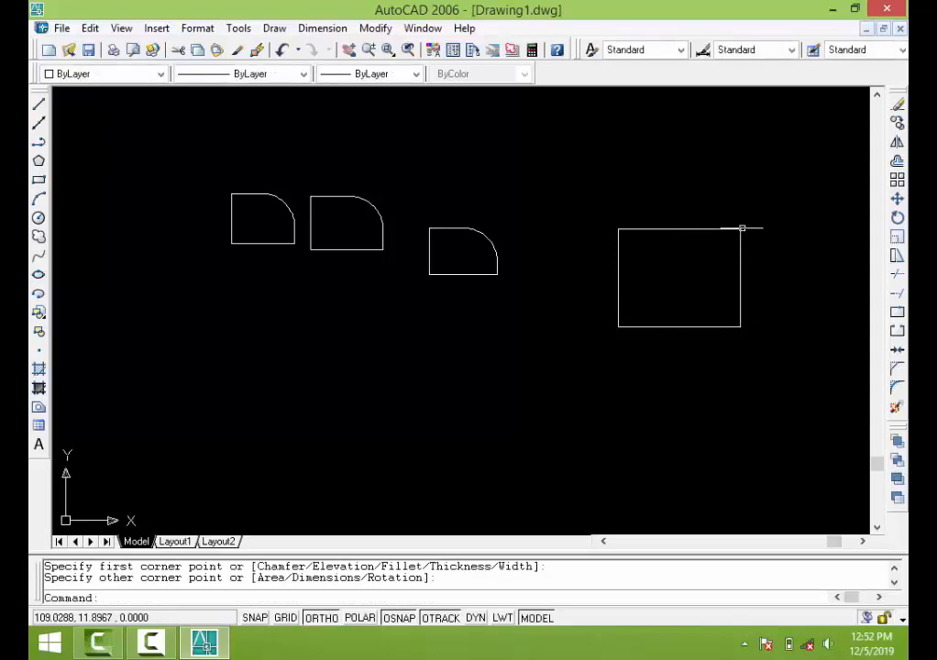
# Chamfer the upper-right corner of the new rectangle with distances 12 along its top edge and 10 along its right edge
pyautogui.click(897, 368)
pyautogui.scroll(1, 898, 368)
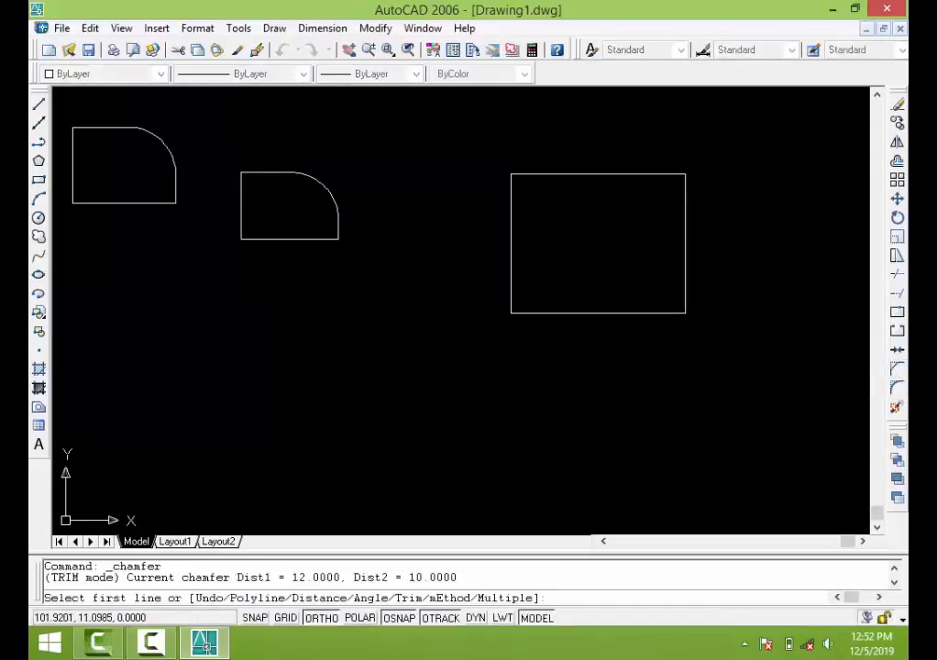
pyautogui.click(650, 179)
pyautogui.scroll(2, 652, 174)
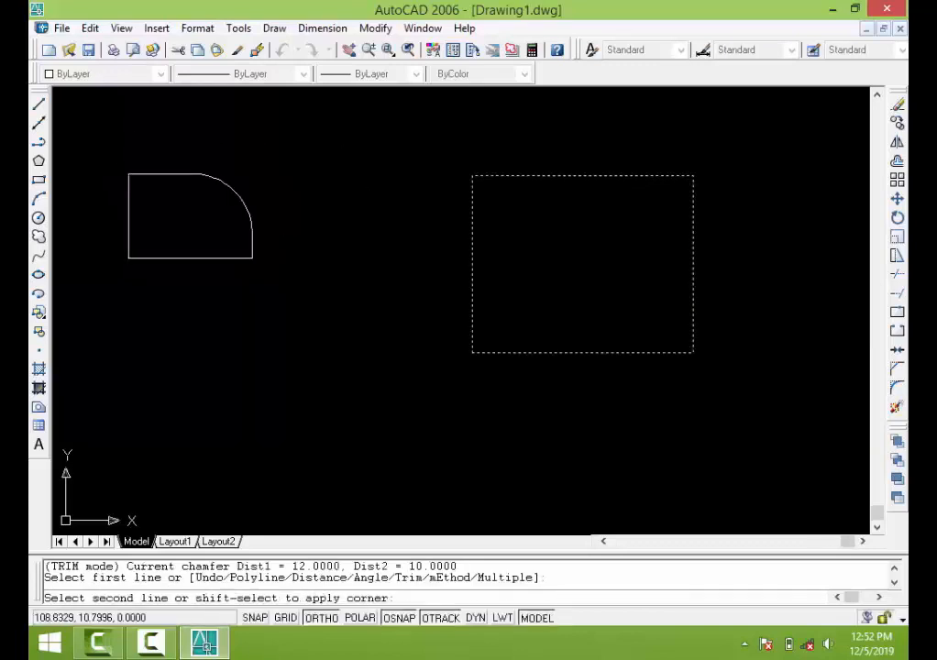
pyautogui.scroll(-2, 695, 202)
pyautogui.click(694, 209)
# Examine the chamfered corner of the rectangle and compare it with the filleted corners of the neighbouring shapes
pyautogui.scroll(2, 694, 209)
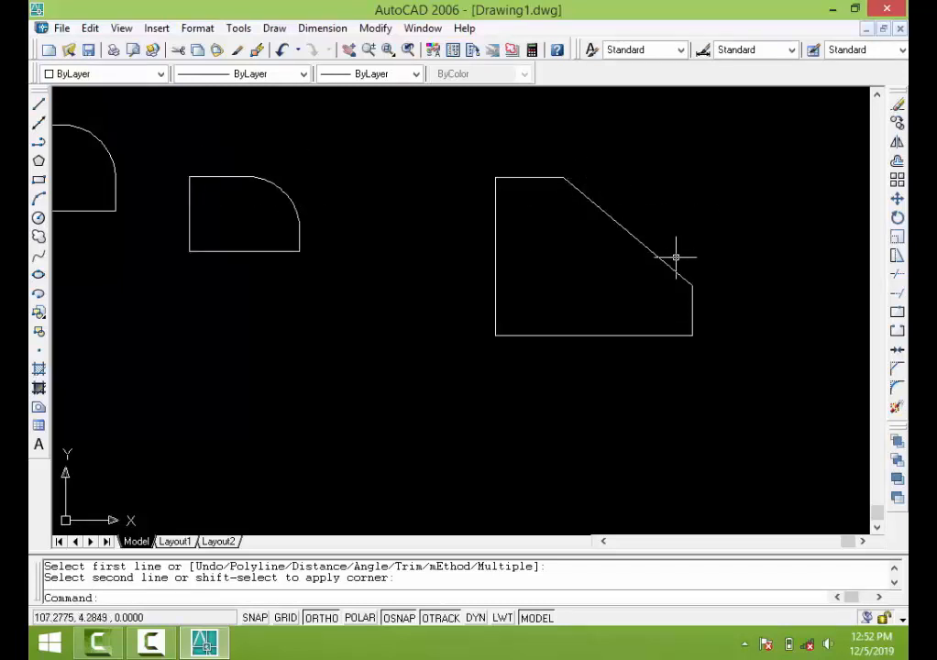
pyautogui.scroll(-2, 734, 258)
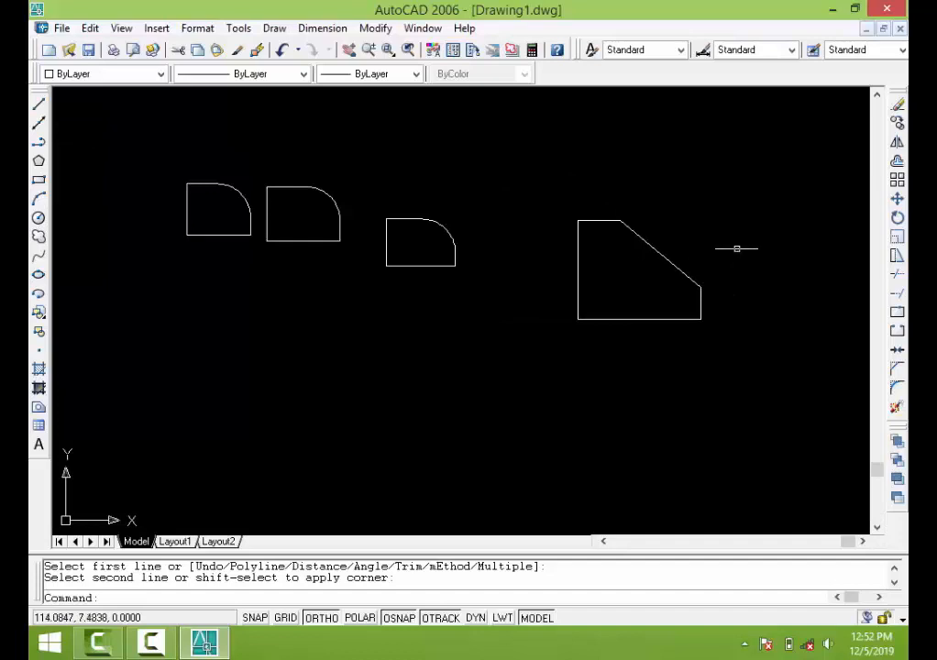
pyautogui.scroll(2, 680, 236)
pyautogui.scroll(-1, 680, 236)
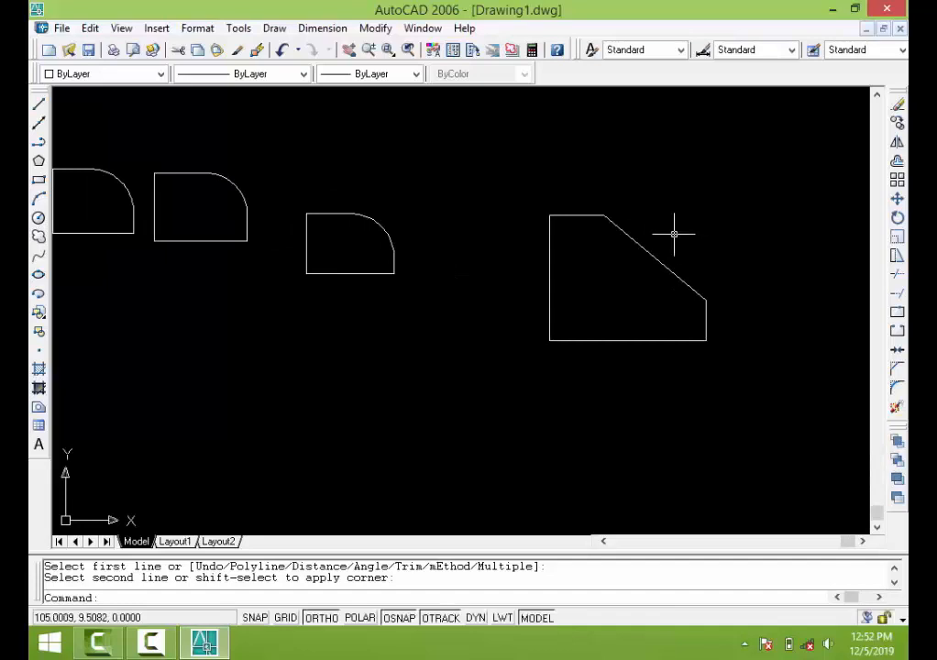
pyautogui.scroll(2, 674, 235)
pyautogui.scroll(-3, 674, 235)
pyautogui.scroll(2, 674, 235)
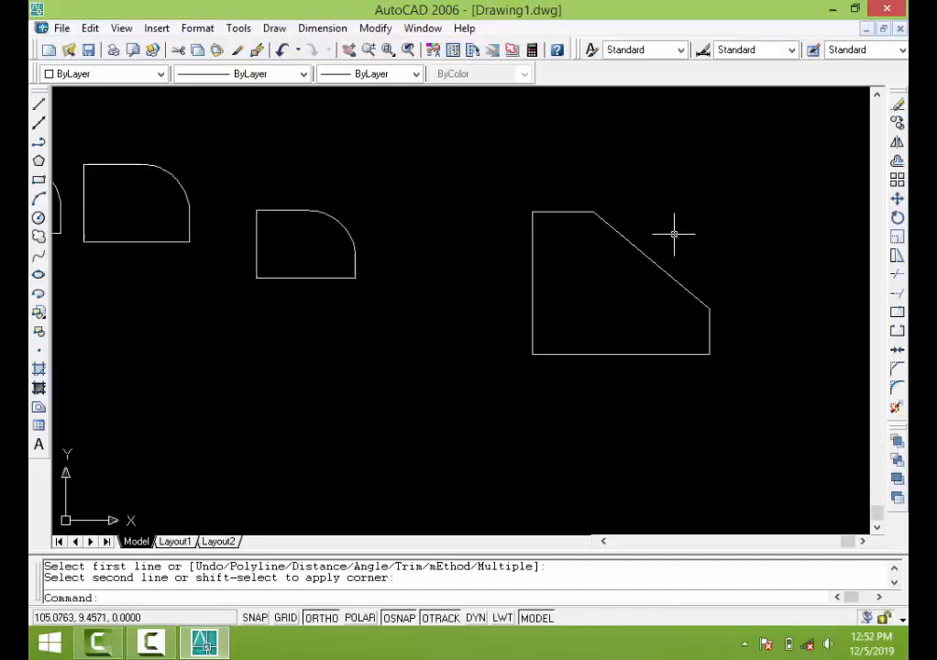
pyautogui.scroll(-1, 674, 235)
pyautogui.scroll(-1, 587, 216)
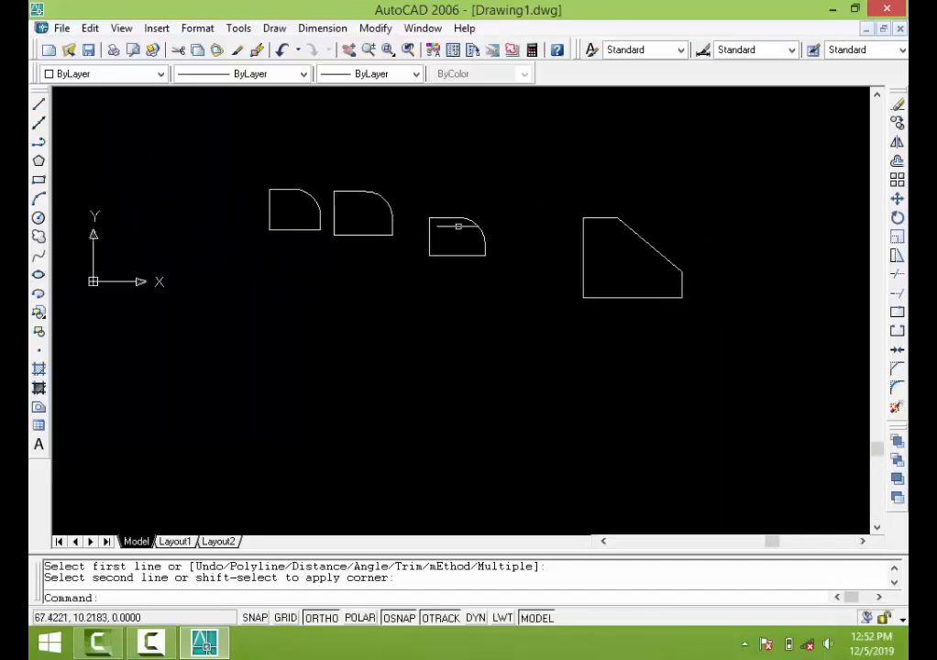
# Draw a rectangle about 23 by 14 units below the three filleted shapes
pyautogui.scroll(3, 357, 230)
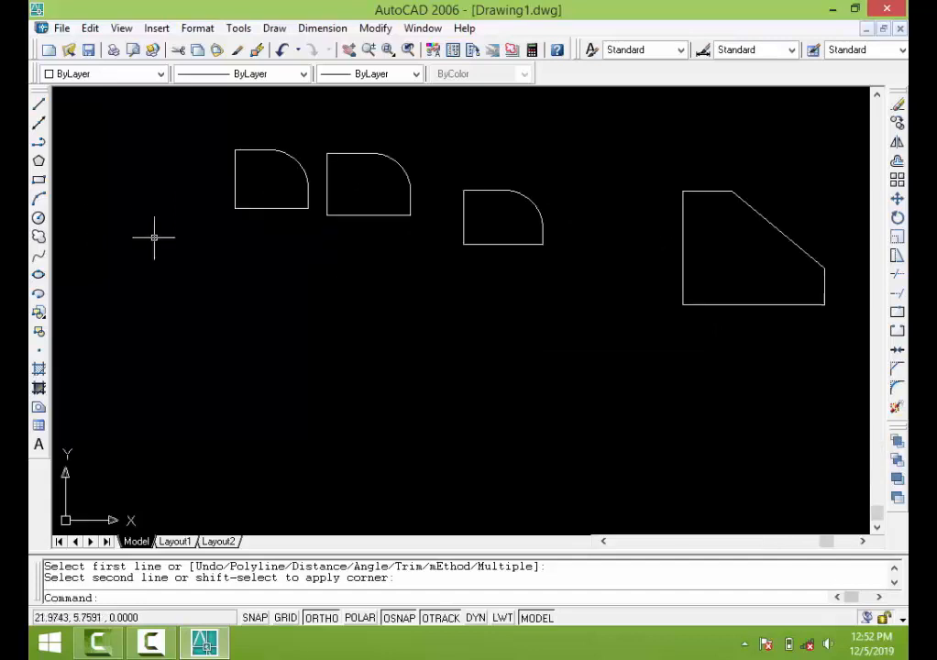
pyautogui.click(38, 179)
pyautogui.click(276, 412)
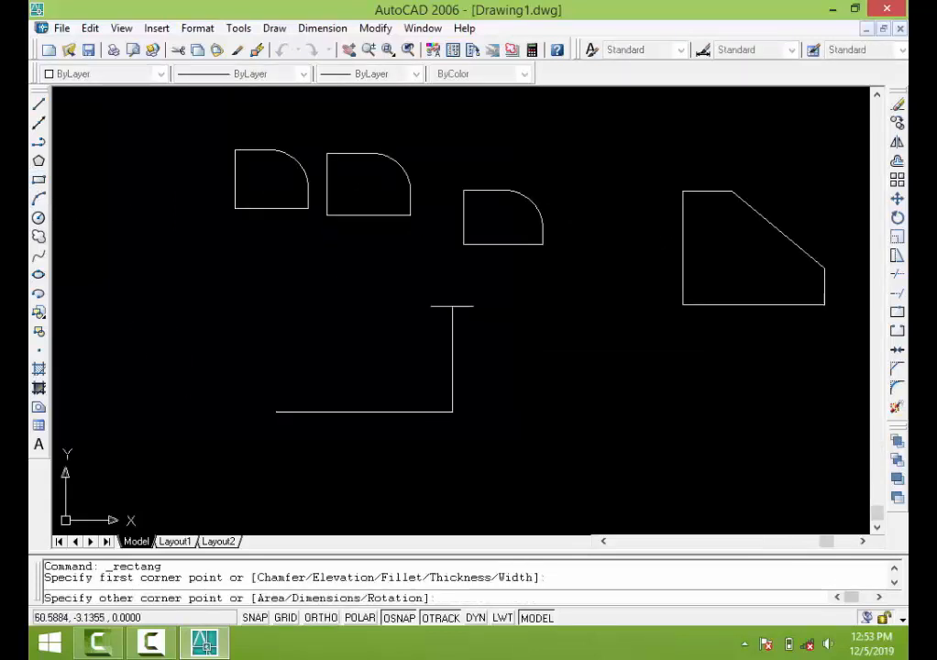
pyautogui.click(453, 306)
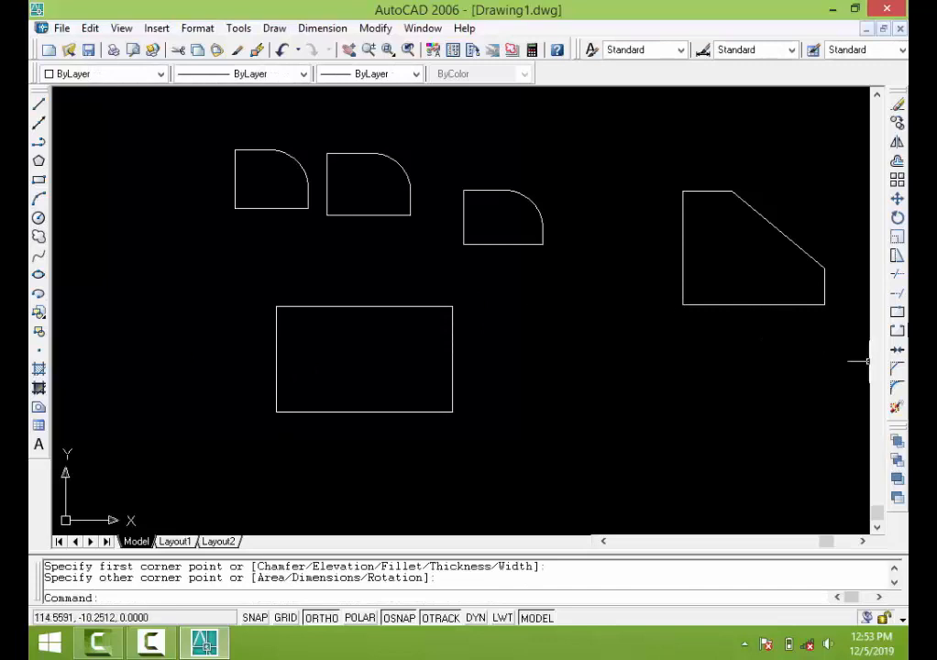
# Try to fillet the lower rectangle with the Polyline option of the Fillet command
pyautogui.click(898, 388)
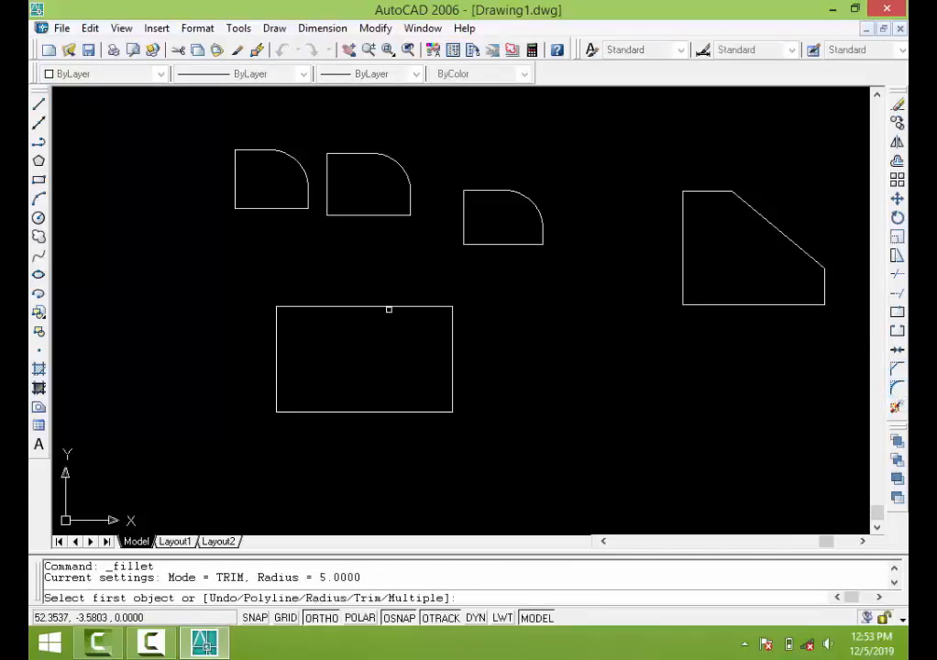
pyautogui.write('p')
pyautogui.press('Return')
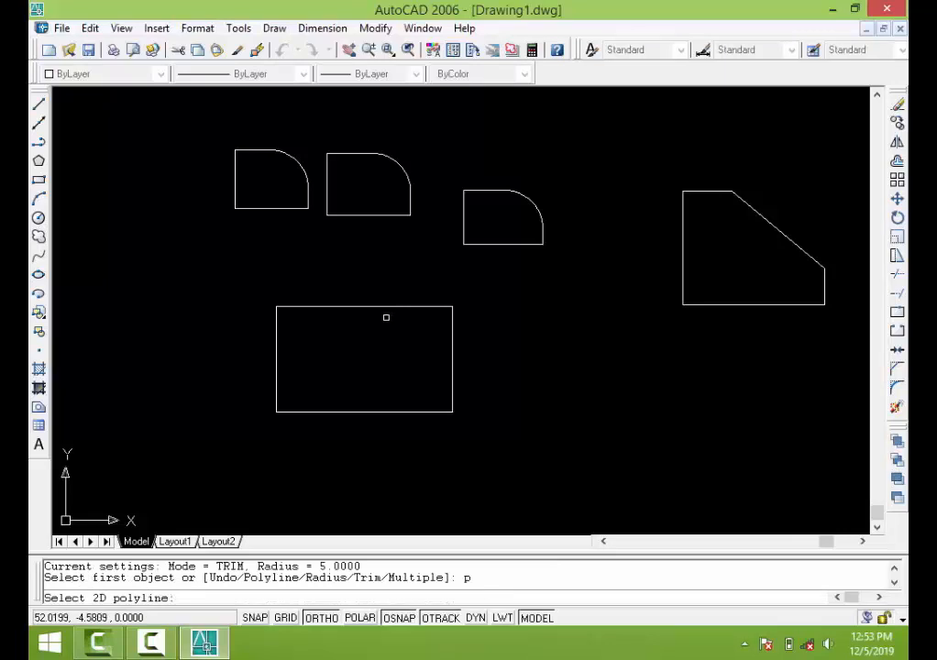
pyautogui.click(386, 317)
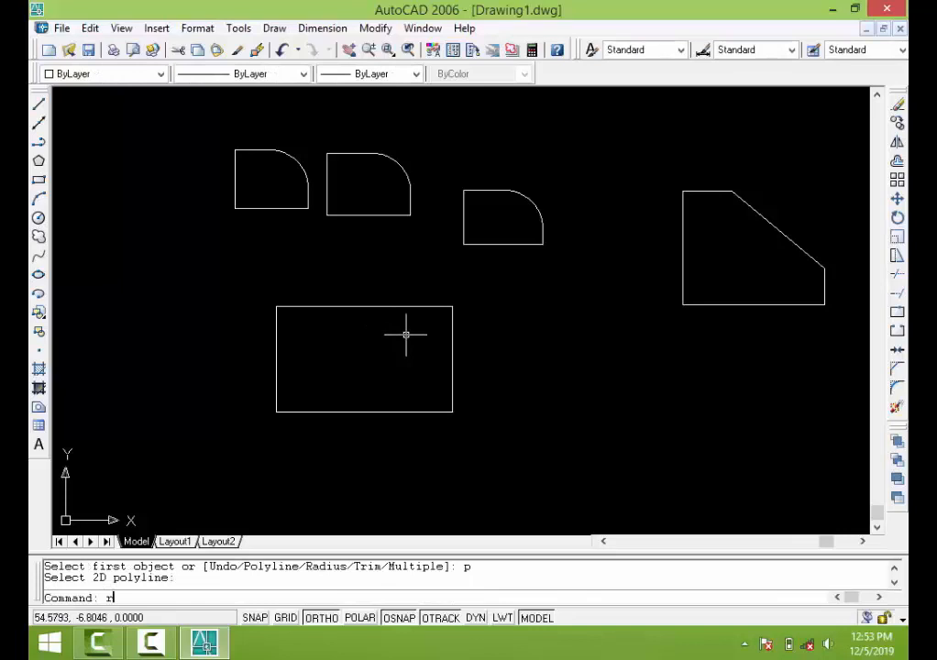
pyautogui.write('r')
pyautogui.press('Return')
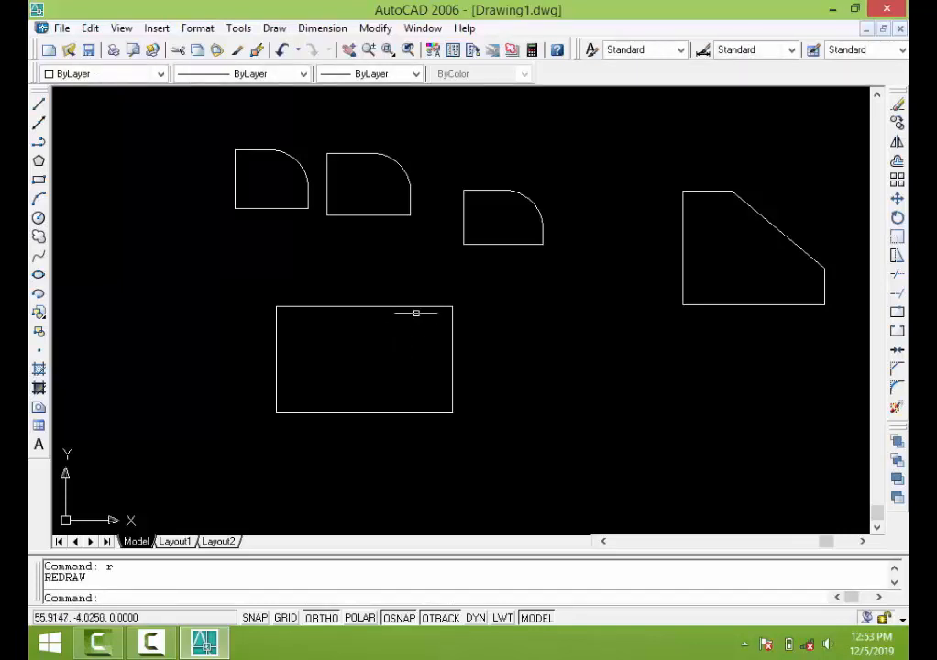
# Set the fillet radius to 5 and fillet the upper-right corner of the lower rectangle
pyautogui.click(897, 385)
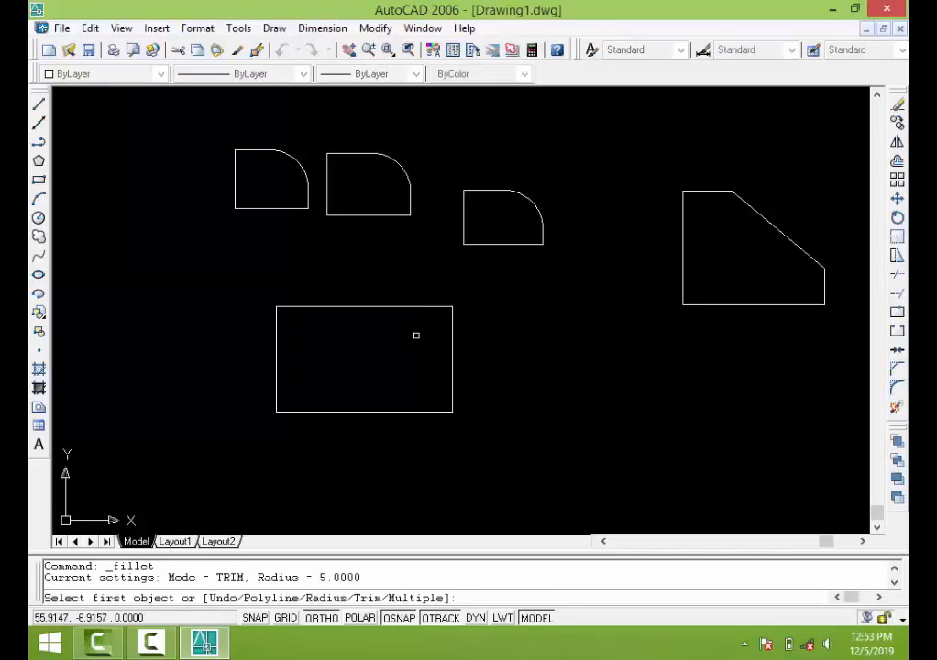
pyautogui.press('Return')
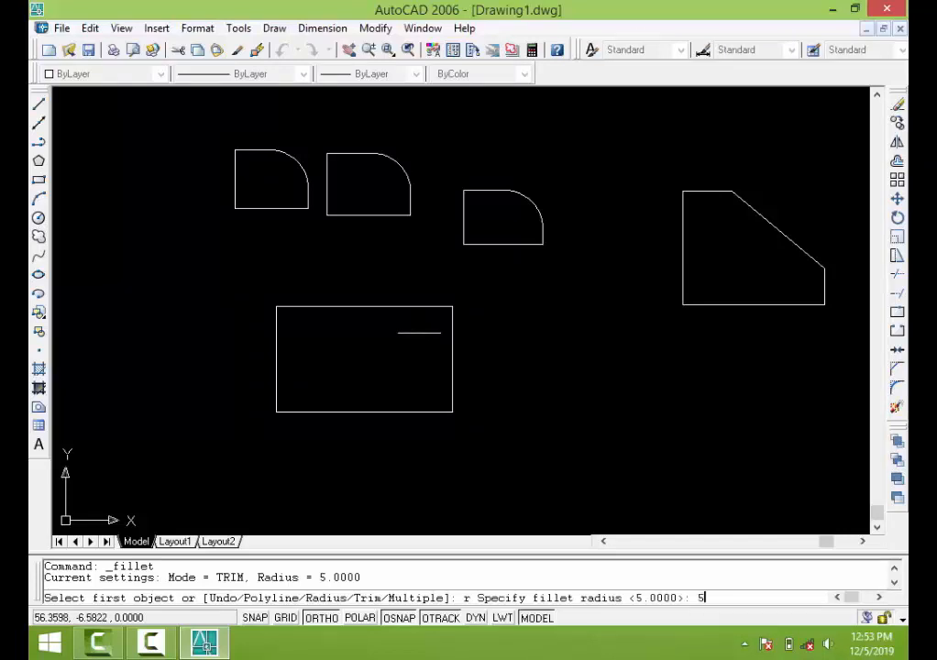
pyautogui.press('Return')
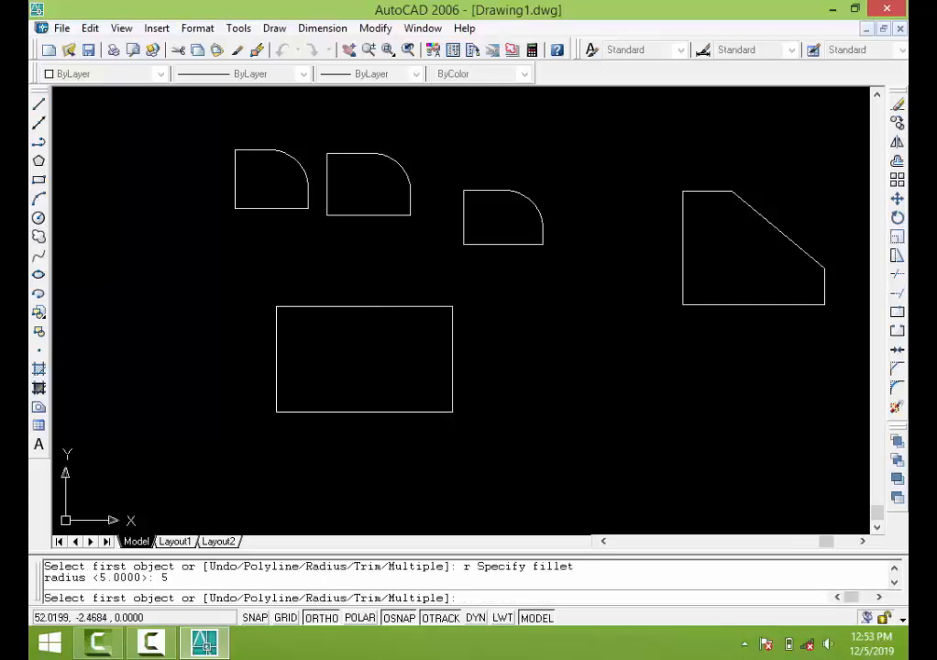
pyautogui.click(406, 307)
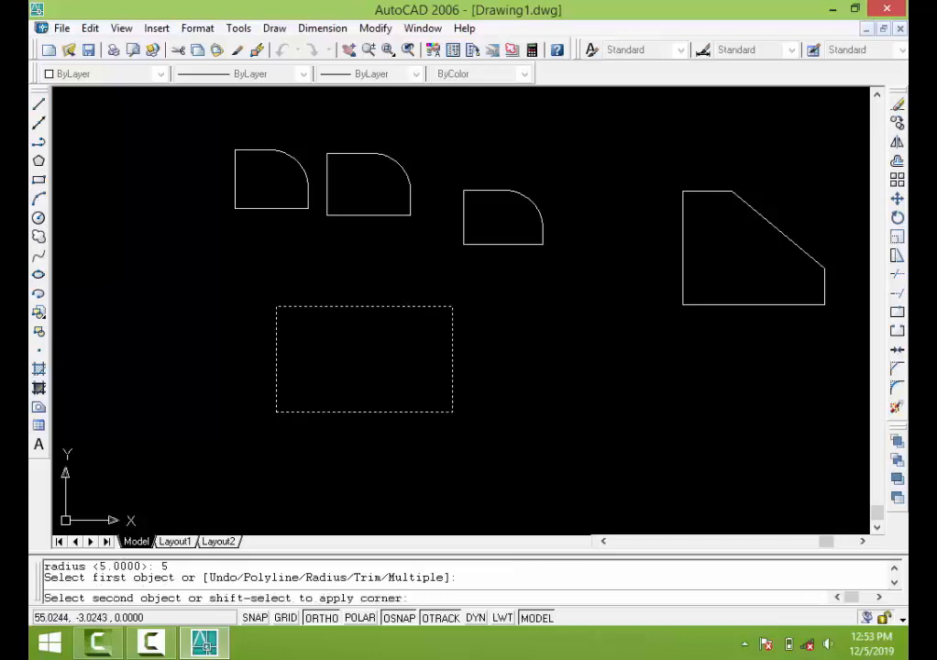
pyautogui.click(452, 352)
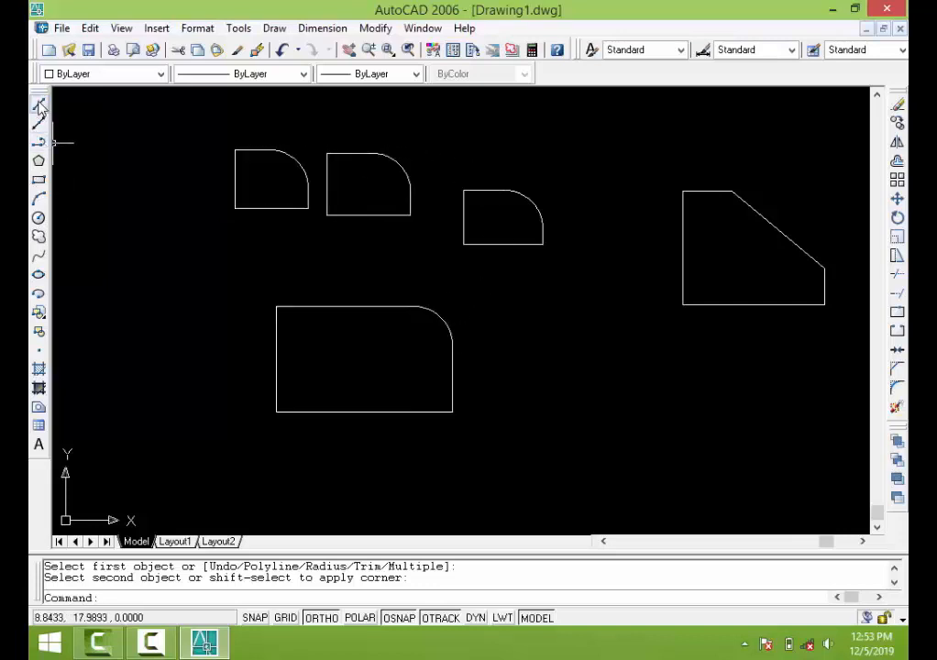
# Draw a nearly square rectangle about 13.5 by 14 units to the right of the lower filleted rectangle
pyautogui.click(39, 179)
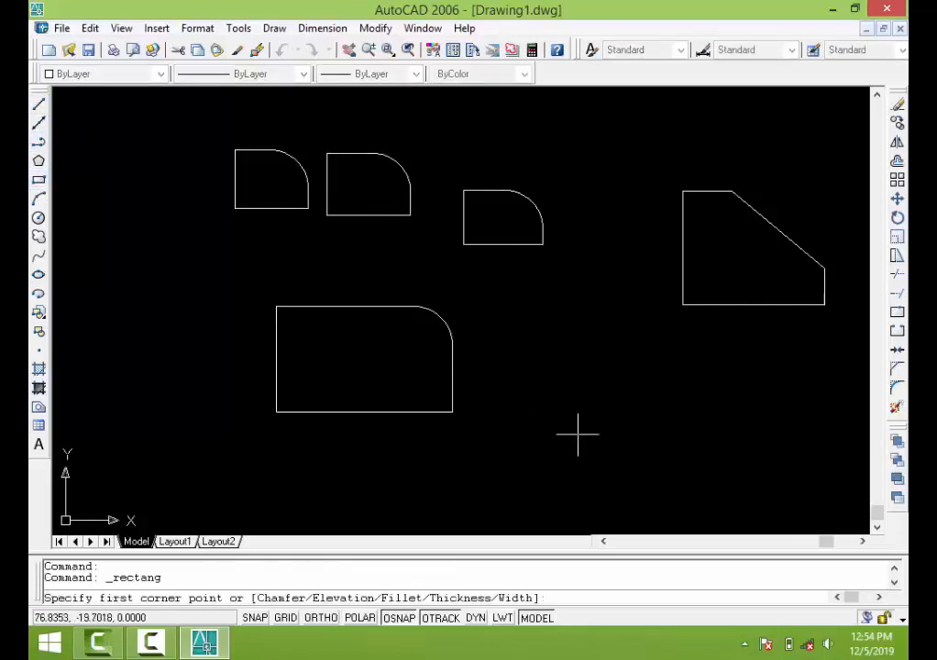
pyautogui.click(548, 442)
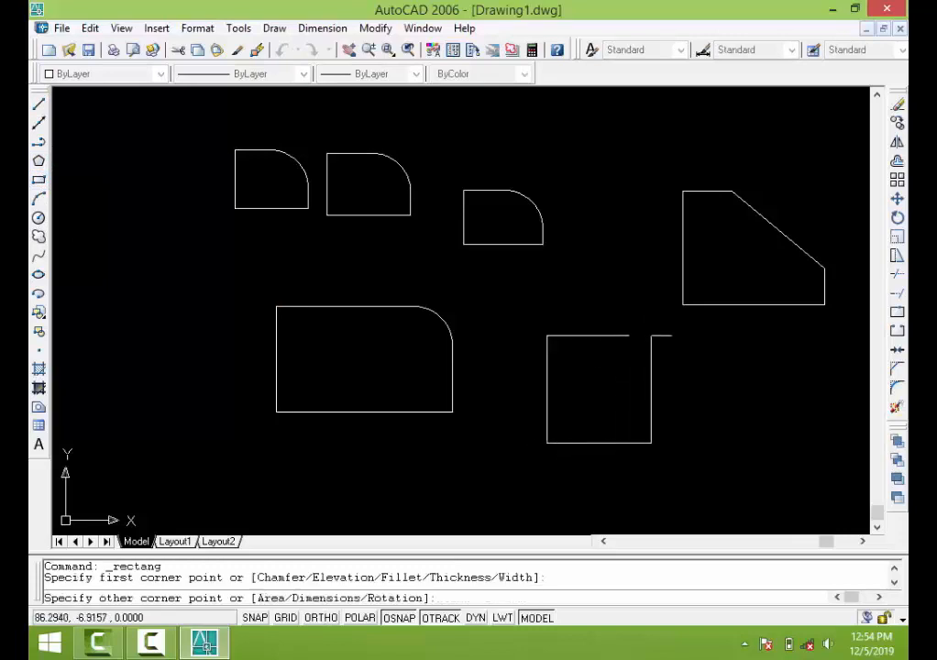
pyautogui.click(651, 335)
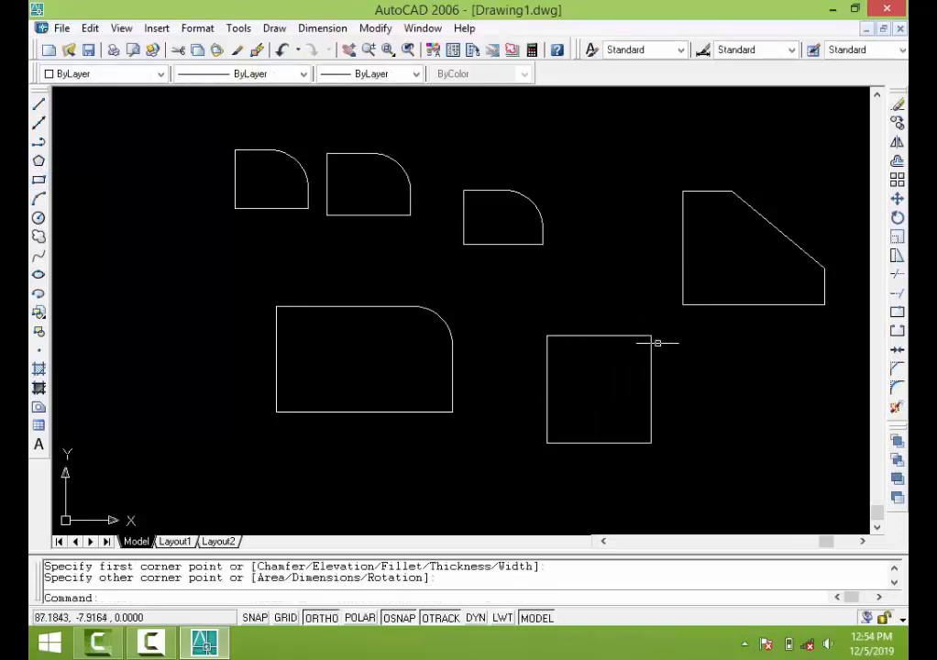
# Start the Chamfer command and set the first chamfer distance to 12 and the second to 3
pyautogui.click(897, 370)
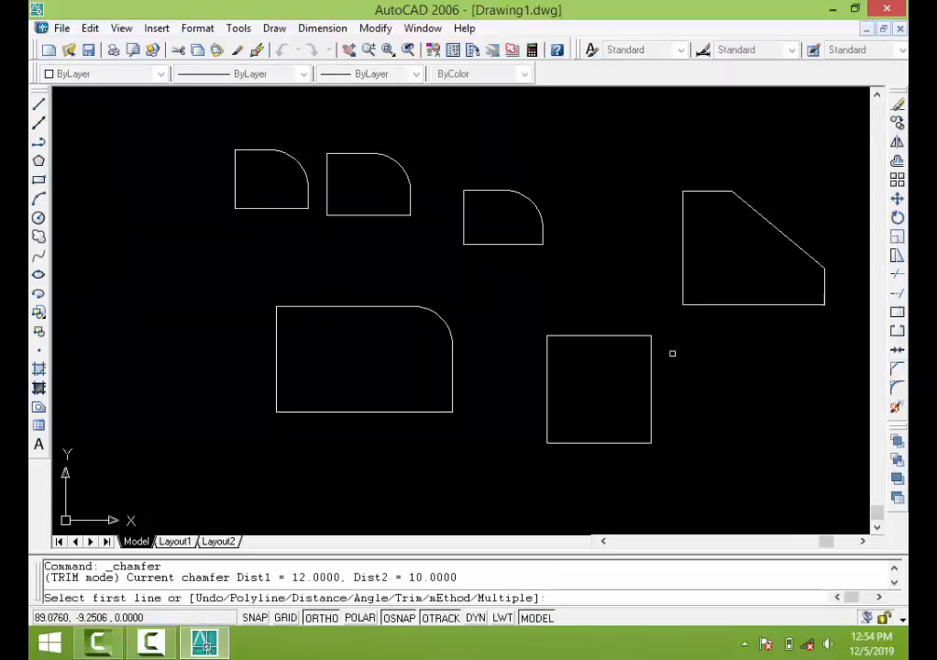
pyautogui.scroll(2, 673, 353)
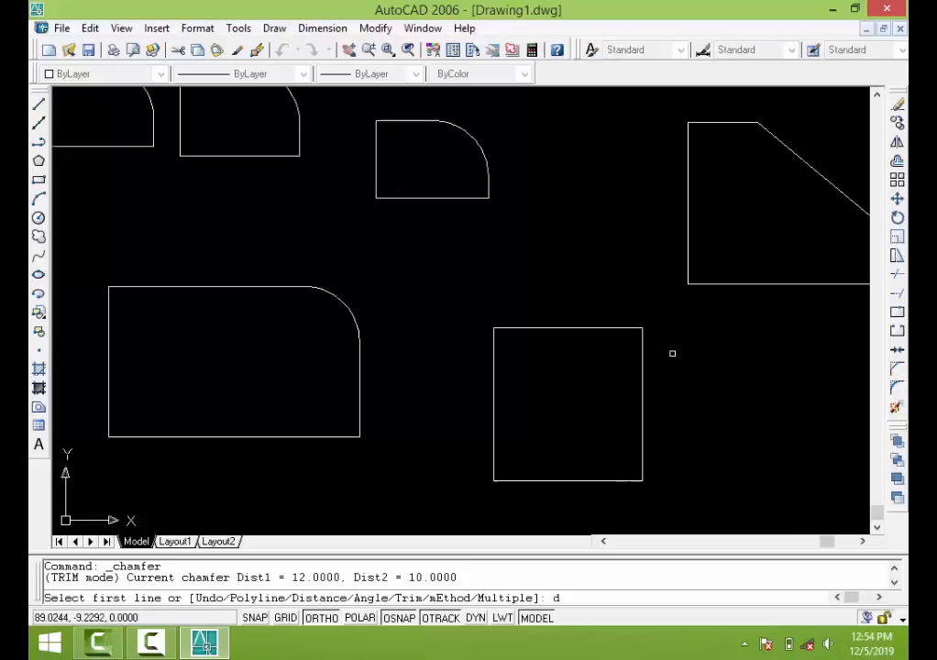
pyautogui.press('Return')
pyautogui.scroll(-2, 672, 353)
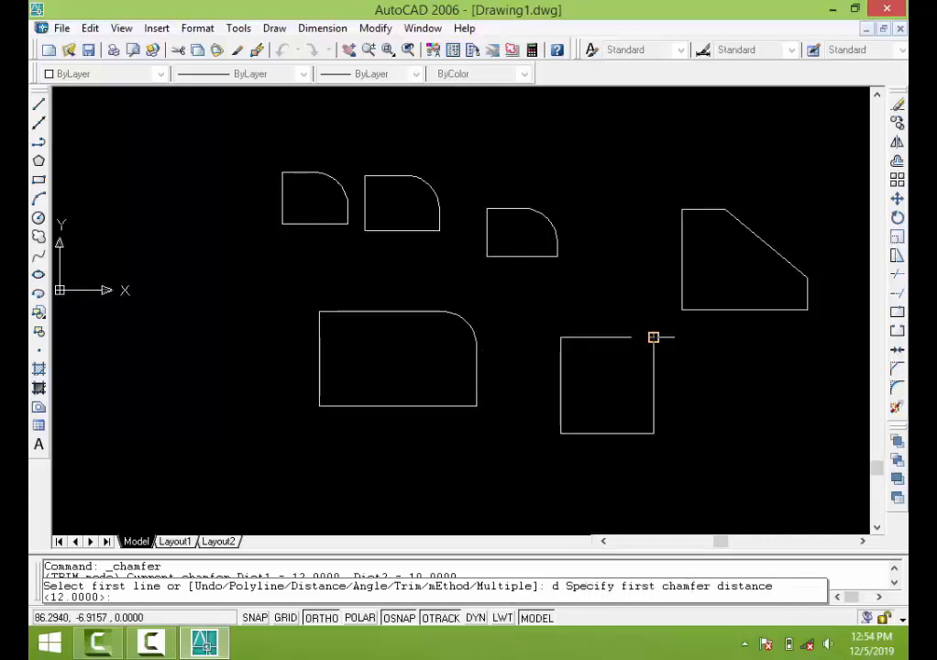
pyautogui.click(651, 338)
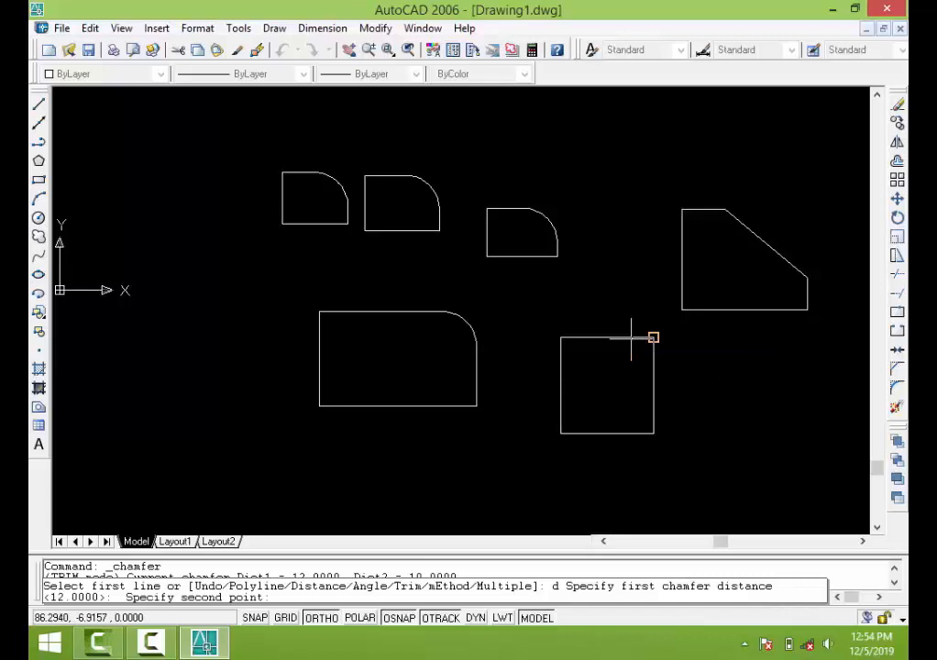
pyautogui.click(665, 379)
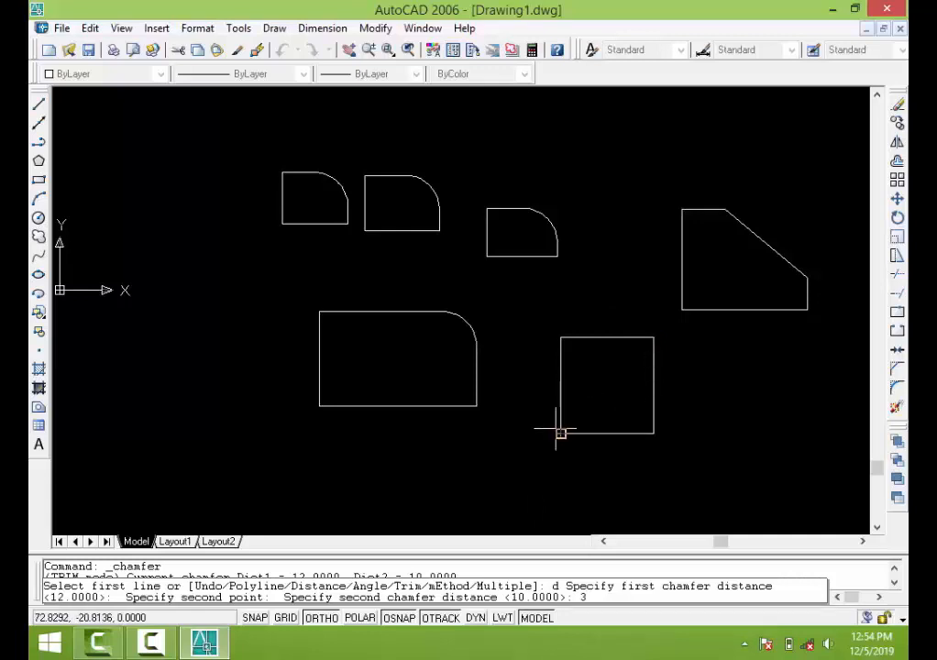
pyautogui.press('Return')
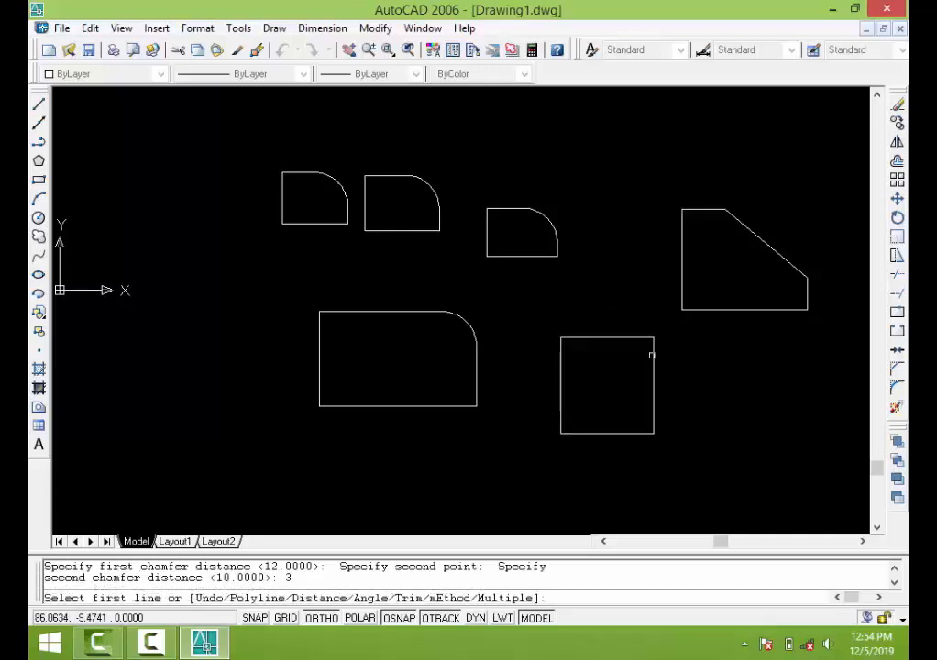
pyautogui.click(651, 355)
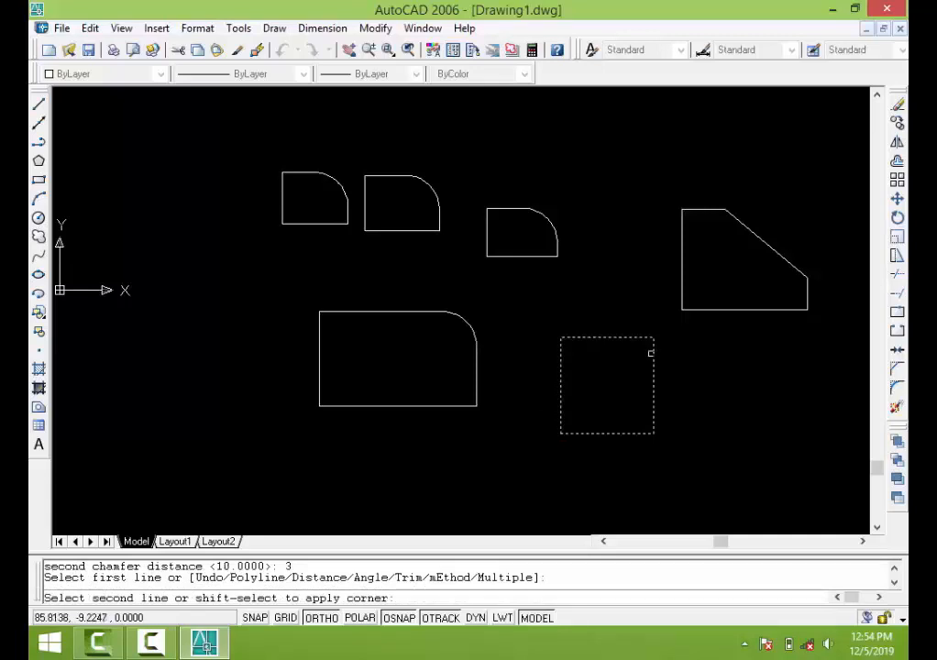
pyautogui.click(649, 357)
pyautogui.click(649, 357)
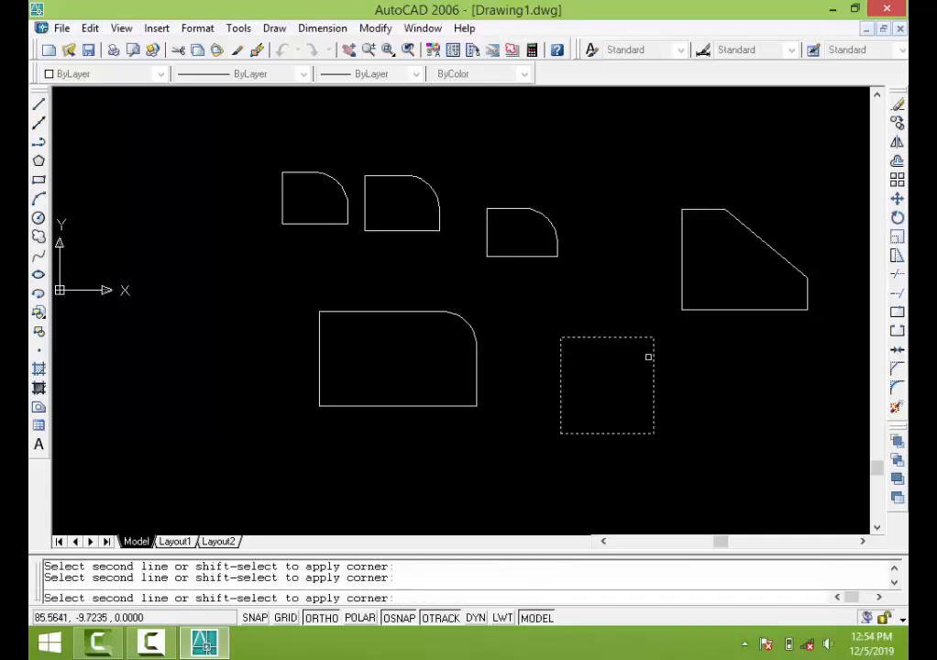
pyautogui.press('Escape')
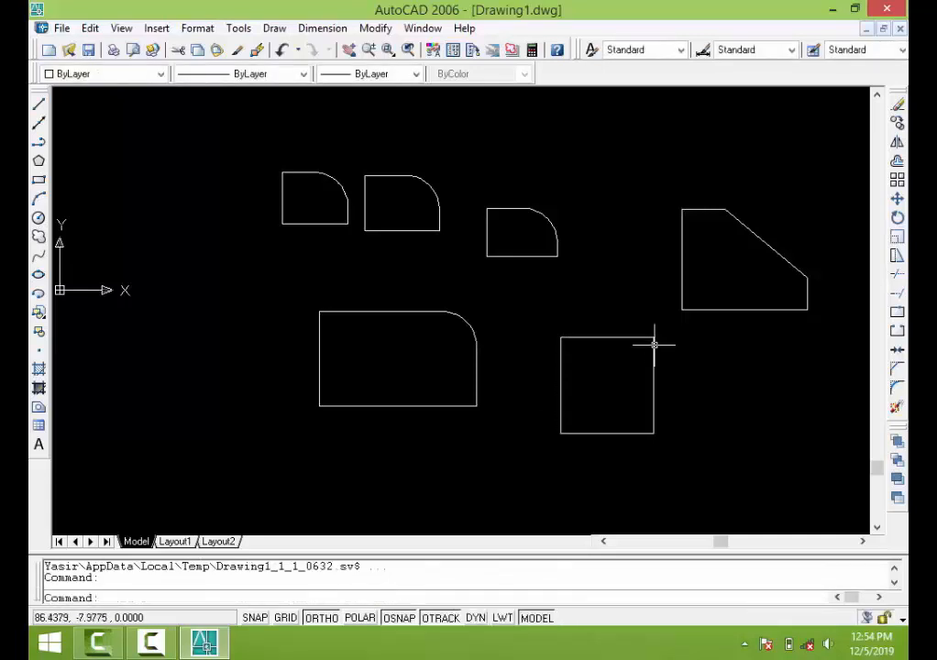
# Chamfer the upper-right corner of the nearly square rectangle with distances 12 and 3, picking its upper edge first
pyautogui.click(655, 343)
pyautogui.press('Return')
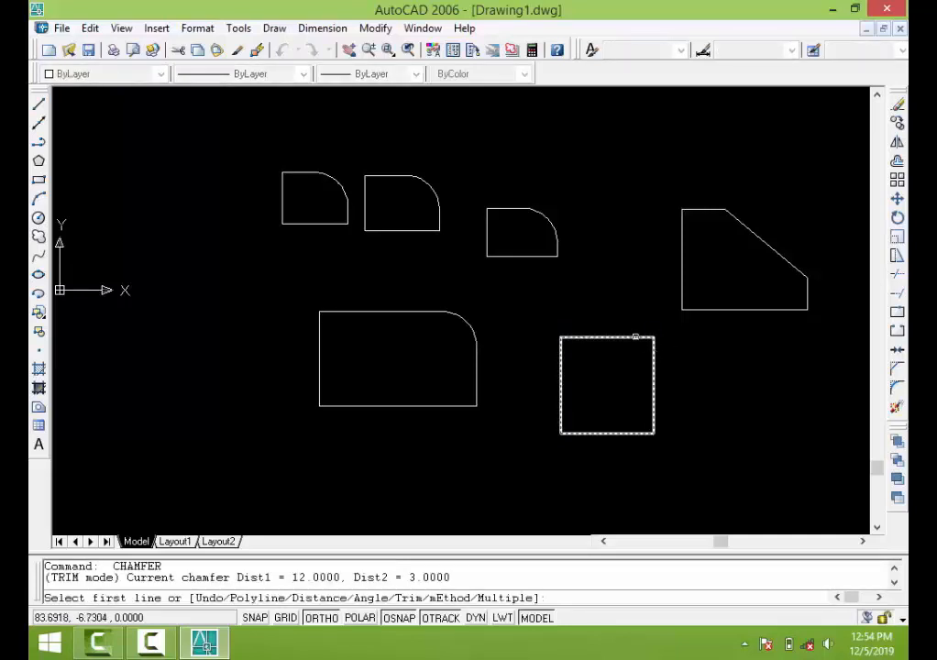
pyautogui.click(636, 337)
pyautogui.click(634, 336)
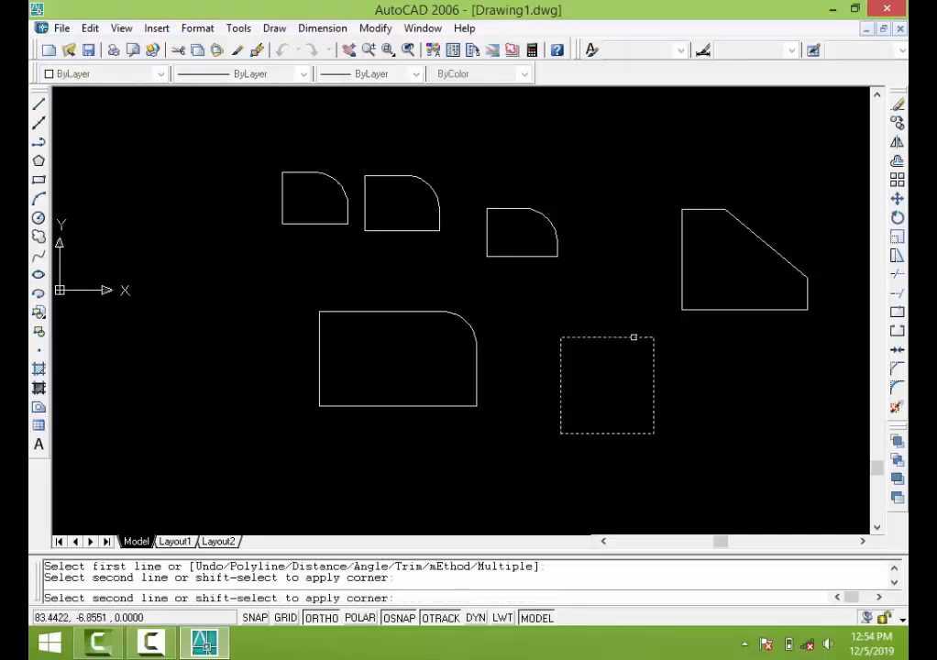
pyautogui.click(632, 338)
pyautogui.click(653, 355)
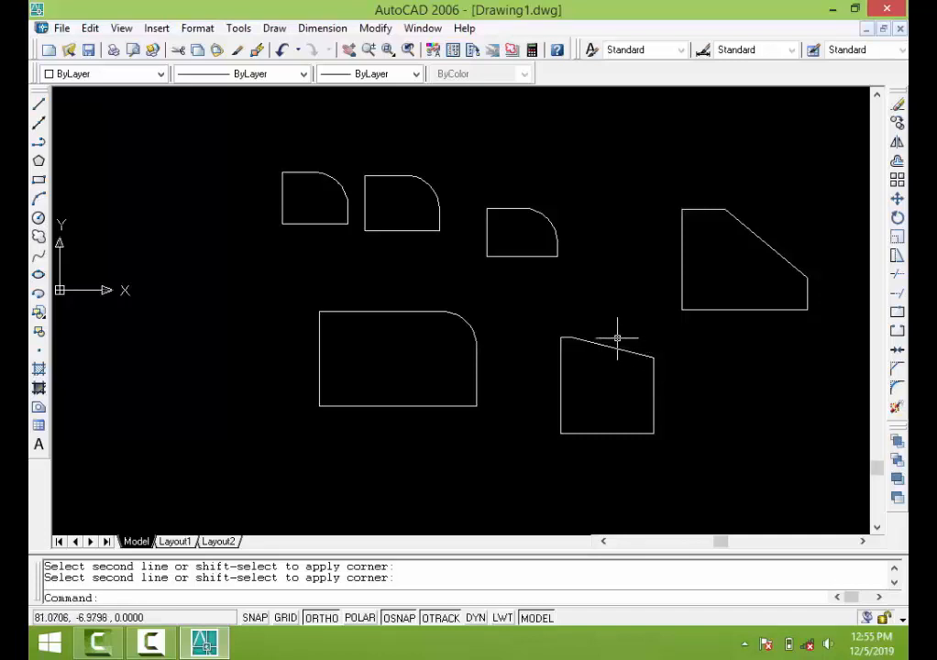
pyautogui.scroll(1, 617, 339)
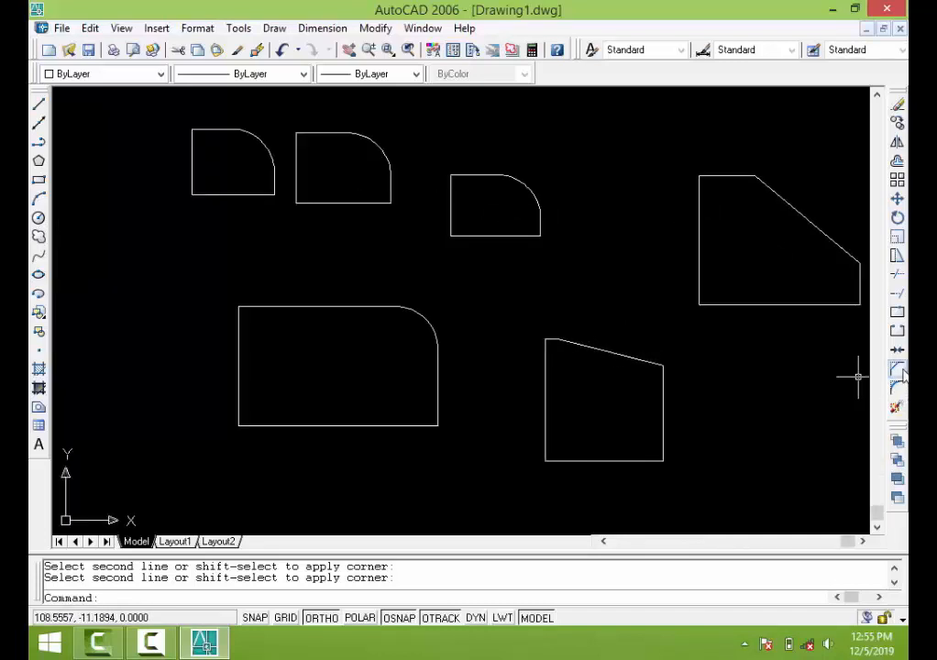
pyautogui.scroll(-1, 857, 376)
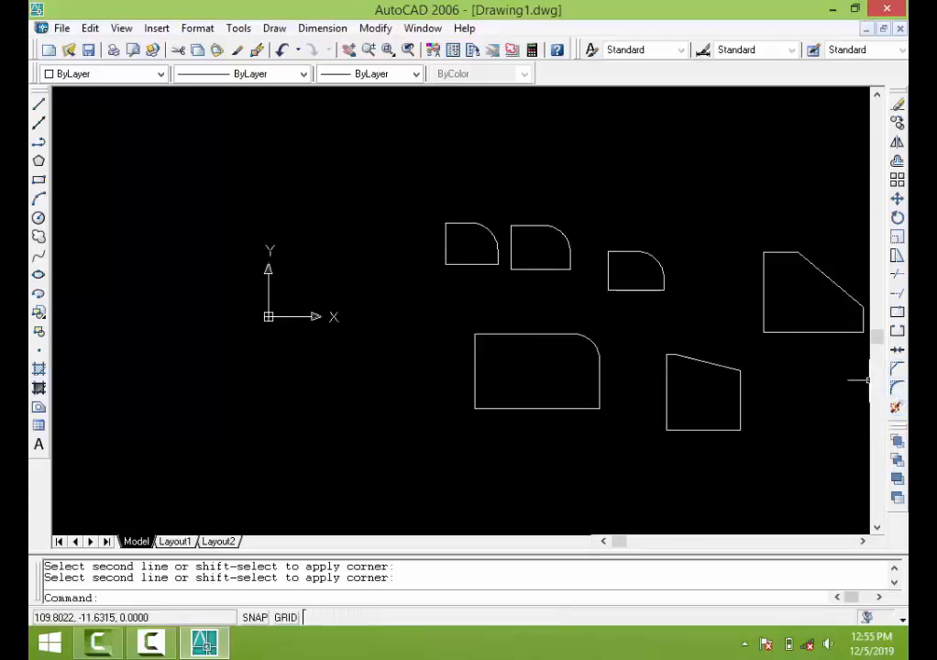
pyautogui.scroll(-1, 76, 149)
pyautogui.scroll(5, 577, 289)
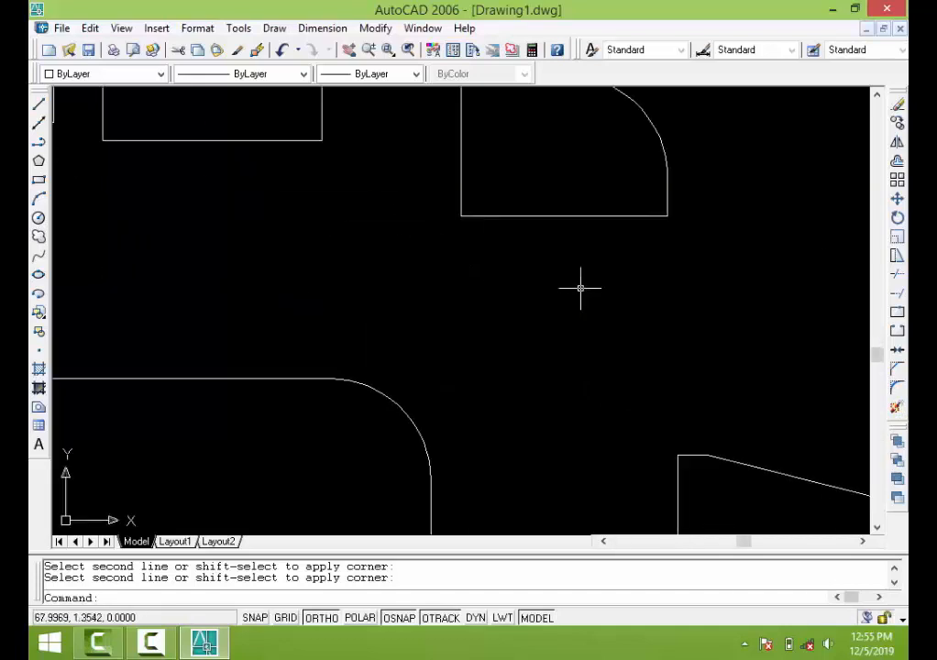
pyautogui.scroll(-5, 571, 274)
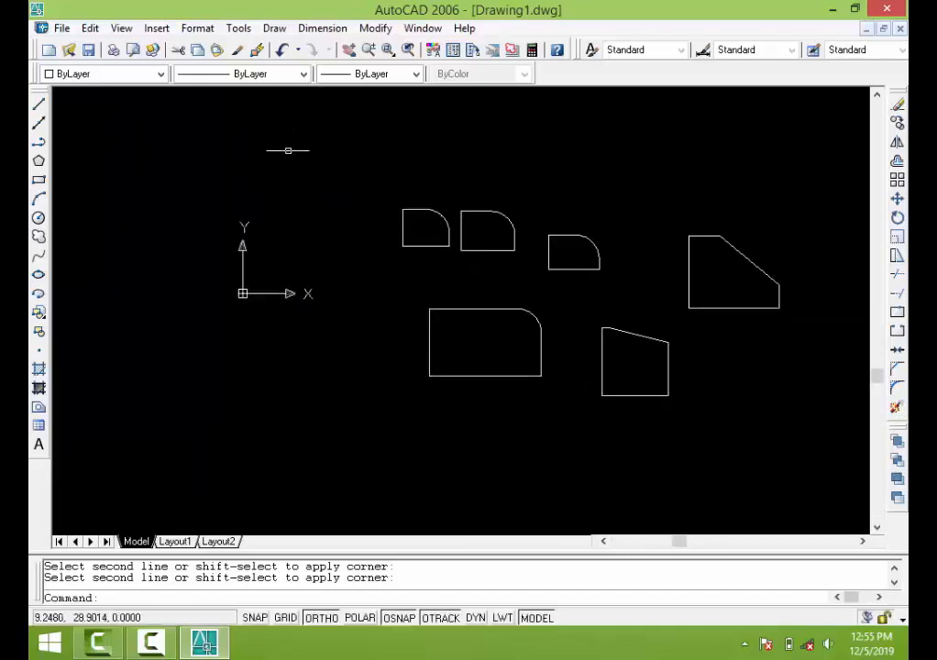
pyautogui.doubleClick(322, 152)
pyautogui.click(438, 188)
pyautogui.click(441, 189)
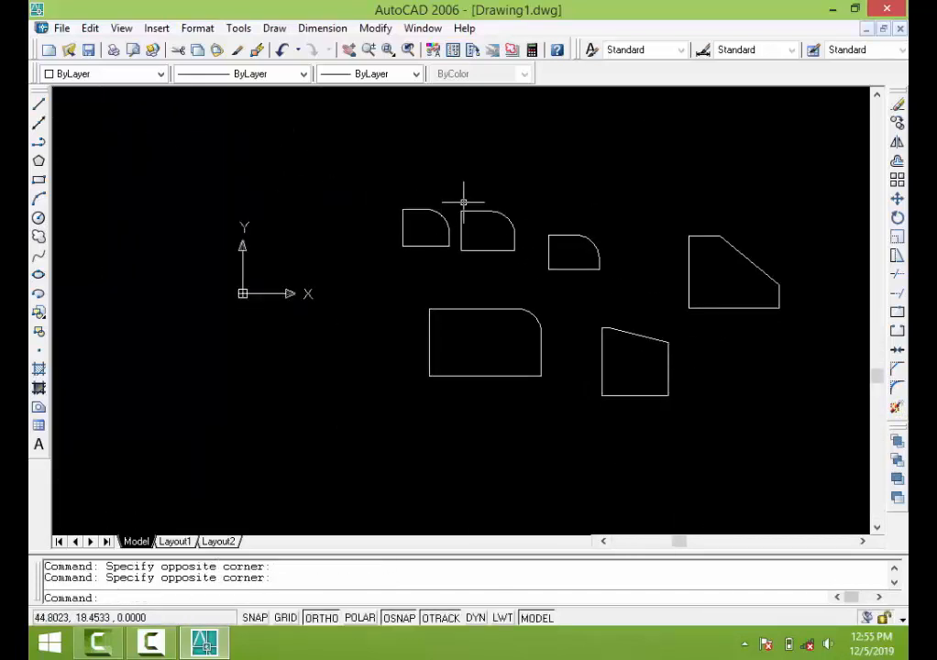
pyautogui.click(426, 180)
pyautogui.click(423, 181)
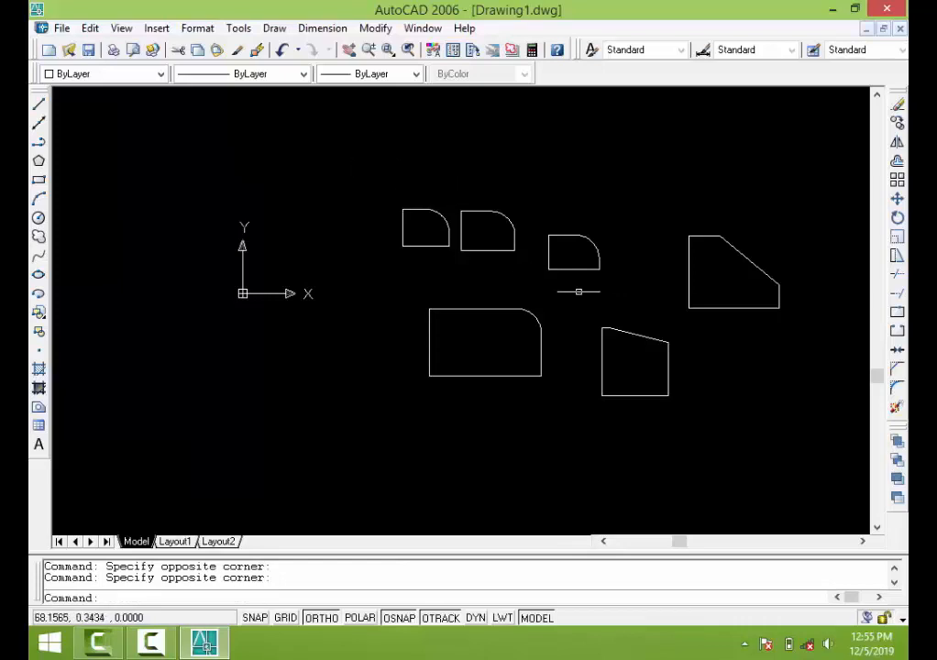
# Erase all six filleted and chamfered shapes from the drawing
pyautogui.click(367, 157)
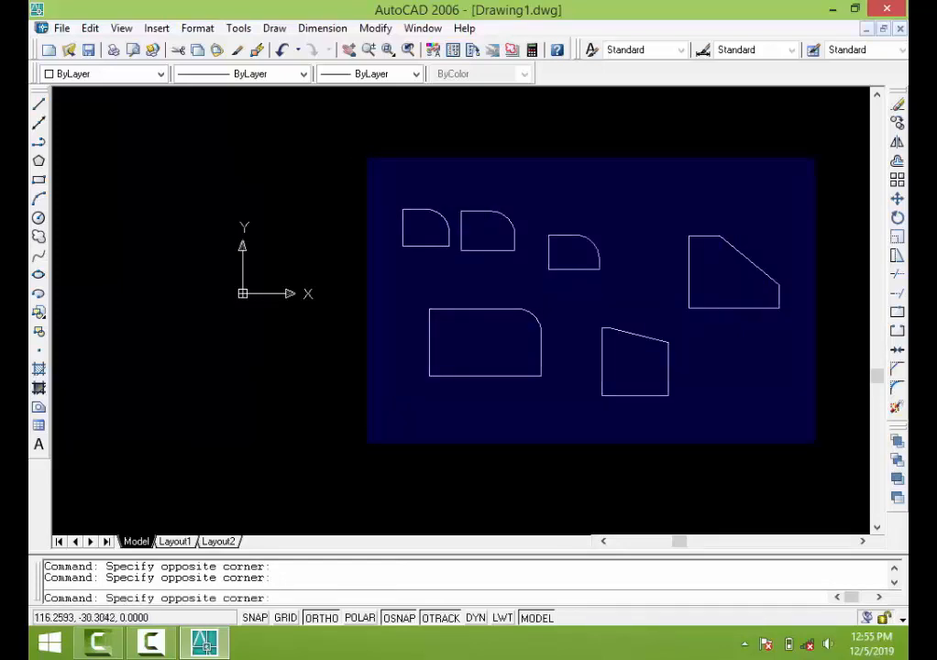
pyautogui.click(817, 444)
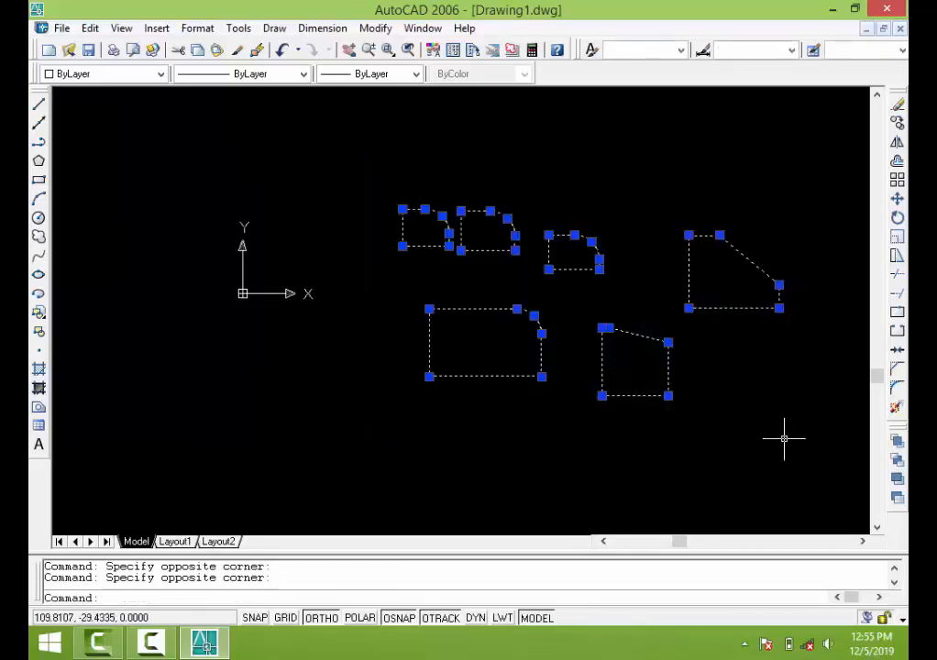
pyautogui.press('Delete')
# Draw a rectangle about 19.5 by 13 units in the empty drawing area
pyautogui.scroll(2, 798, 431)
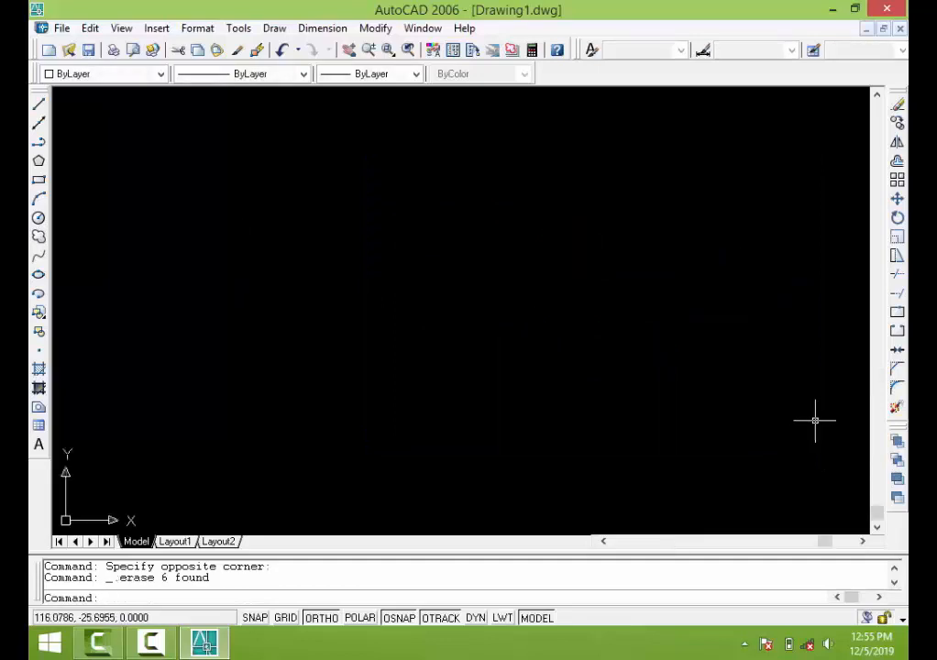
pyautogui.click(38, 181)
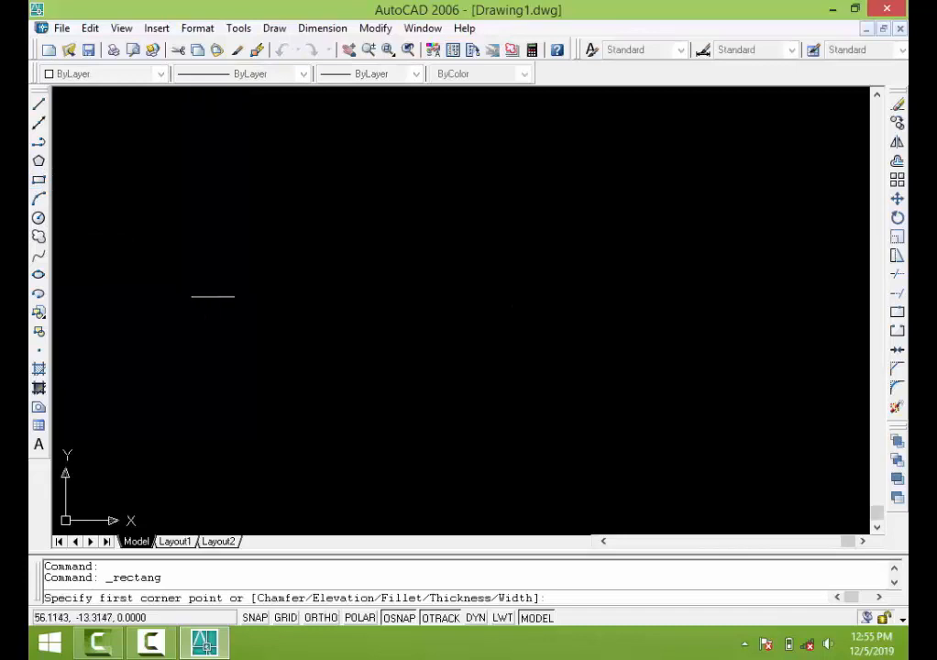
pyautogui.click(315, 344)
pyautogui.click(489, 207)
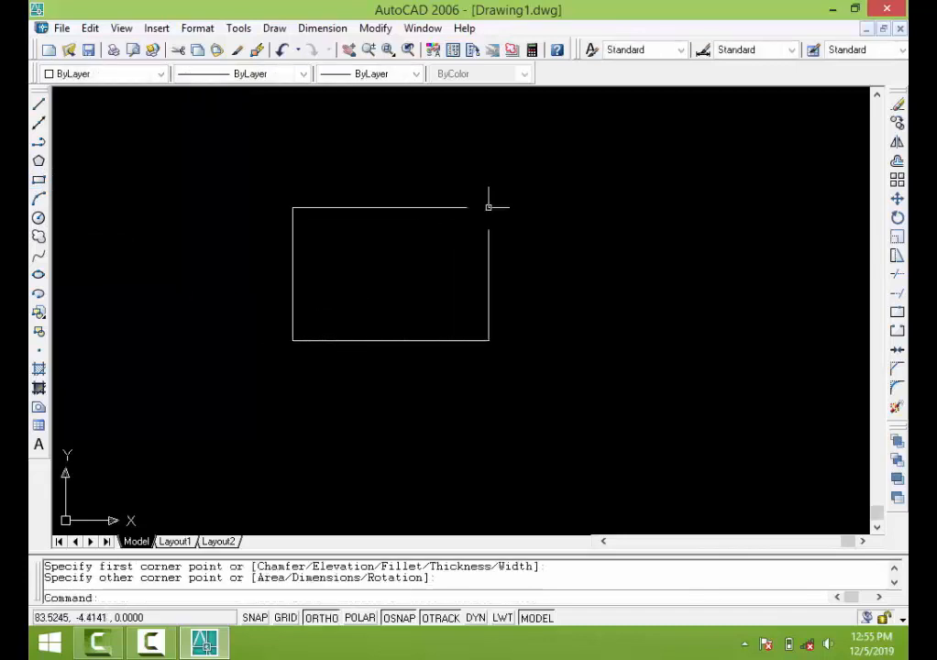
# Explode the rectangle into separate lines and select its sides individually
pyautogui.click(488, 263)
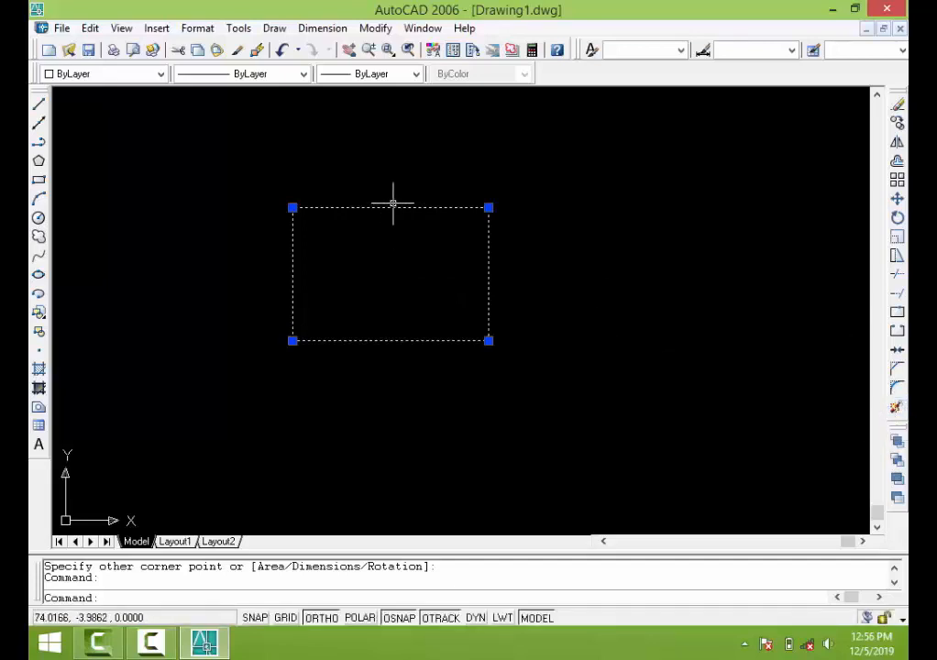
pyautogui.click(896, 409)
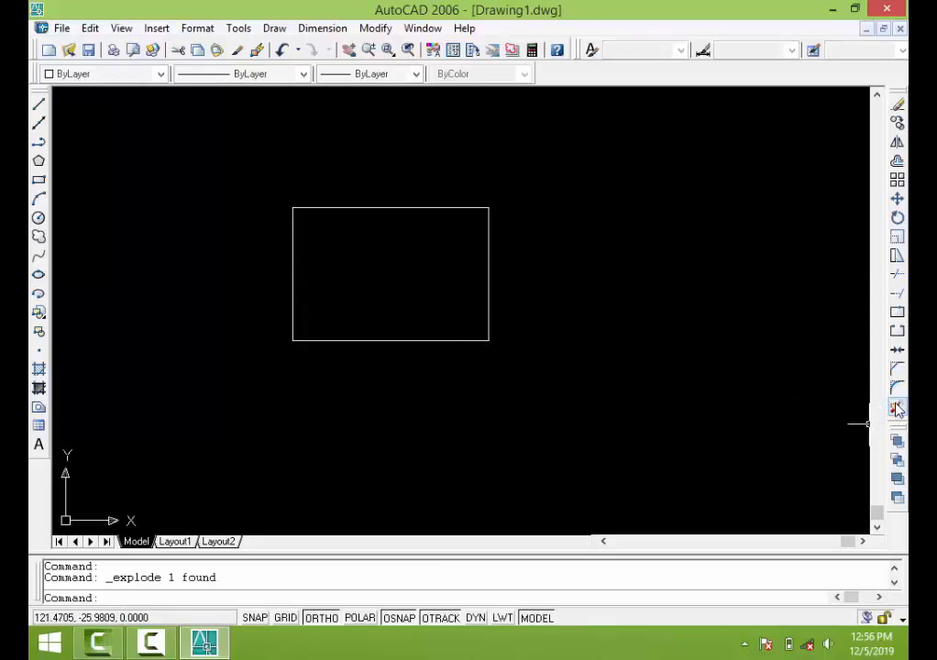
pyautogui.click(491, 264)
pyautogui.click(487, 265)
pyautogui.click(397, 207)
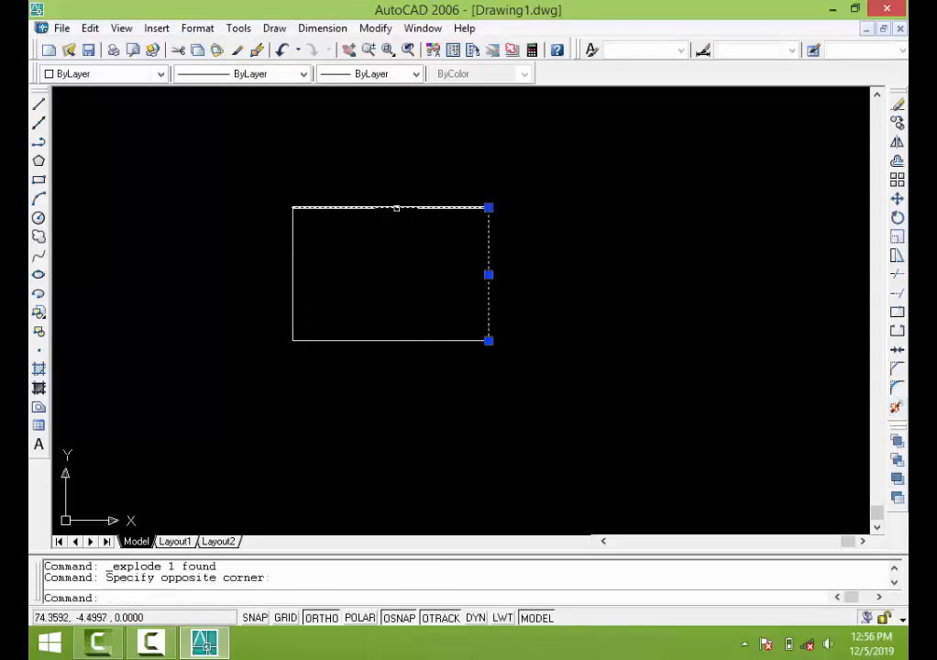
pyautogui.click(293, 273)
pyautogui.click(349, 342)
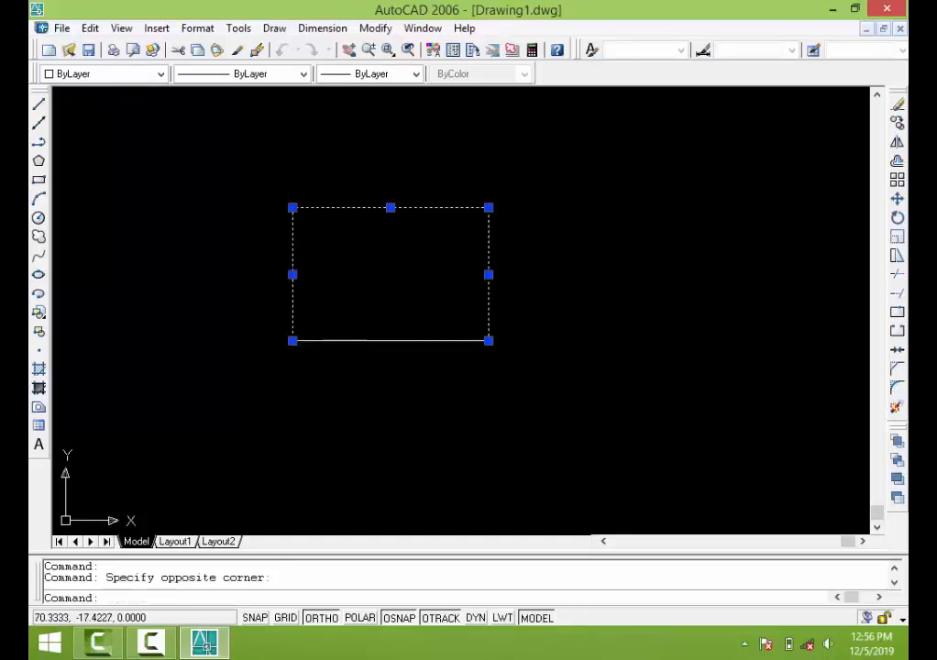
# Select all four lines of the exploded rectangle together with a selection window
pyautogui.hotkey('ctrl', '1')
pyautogui.click(38, 95)
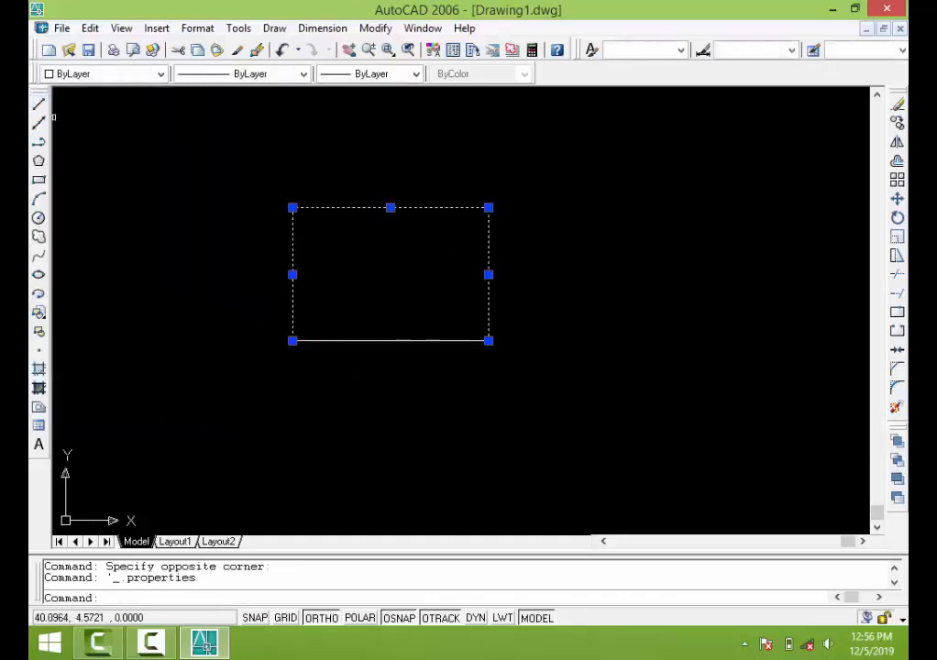
pyautogui.click(366, 286)
pyautogui.click(282, 238)
pyautogui.click(231, 162)
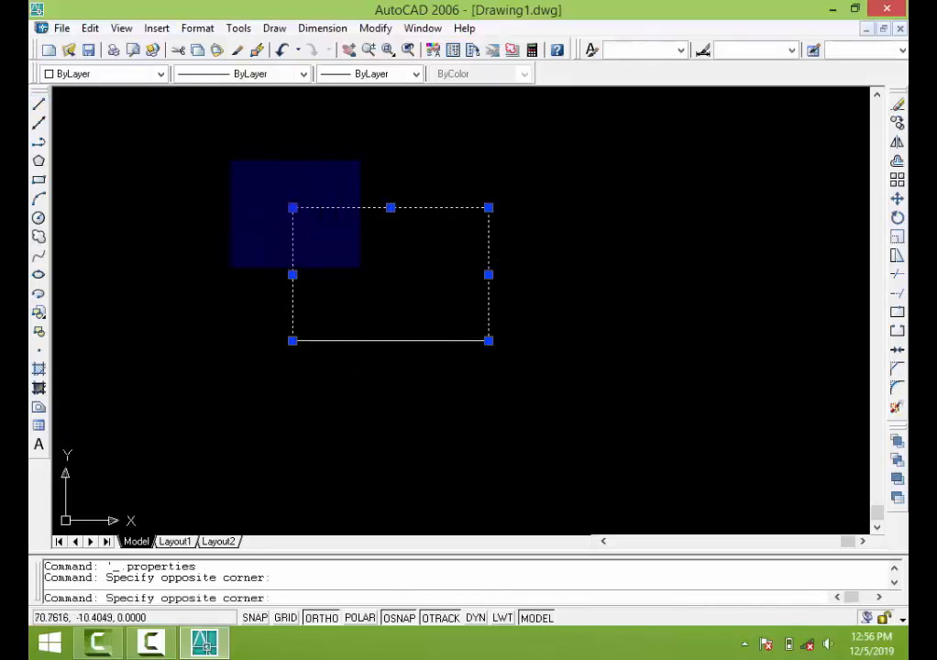
pyautogui.click(551, 421)
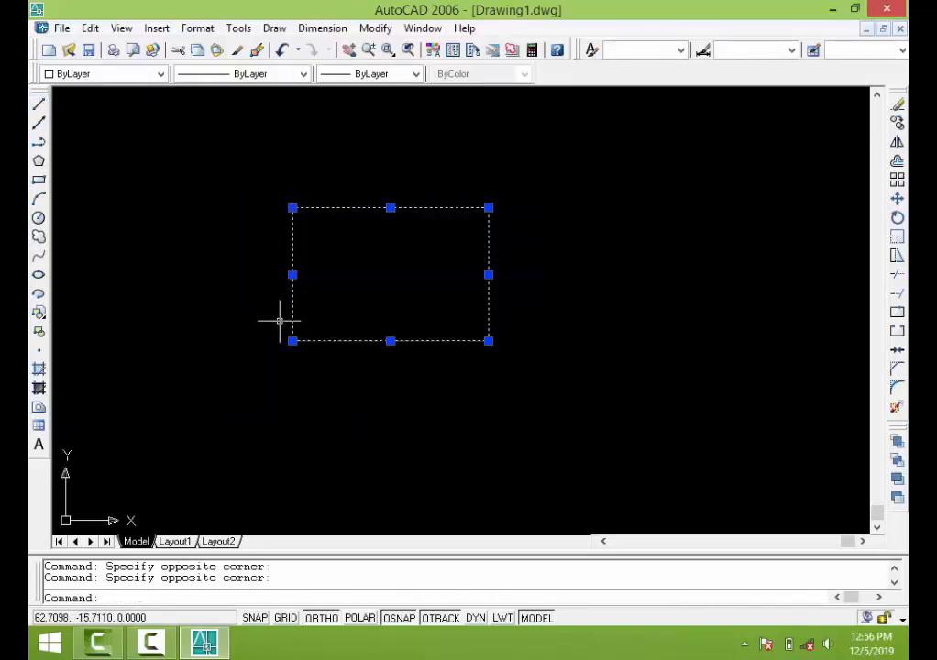
# Combine the four lines of the exploded rectangle into one region and select that region
pyautogui.click(44, 385)
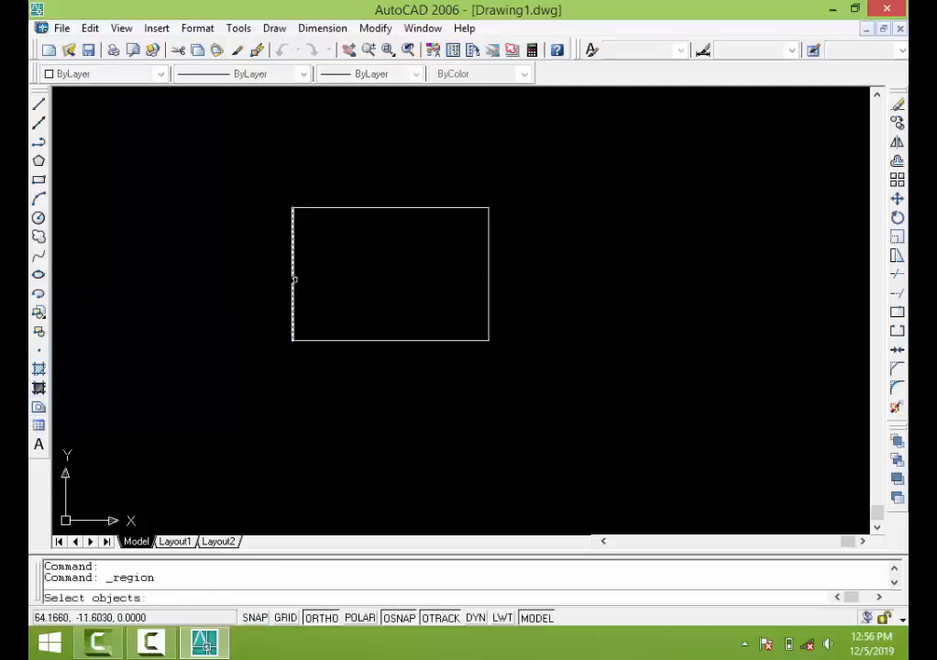
pyautogui.click(294, 278)
pyautogui.click(406, 339)
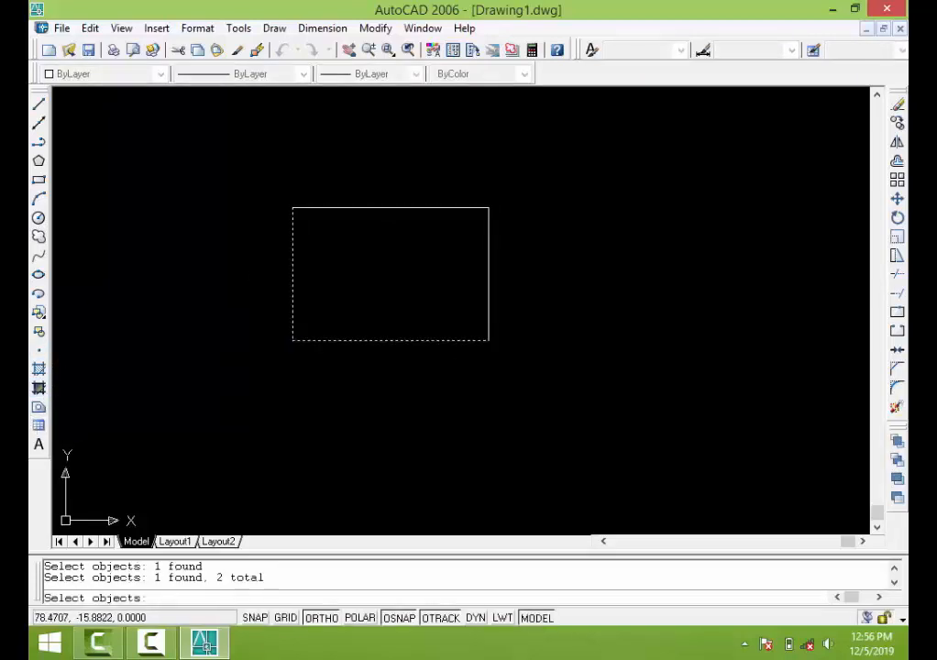
pyautogui.click(490, 263)
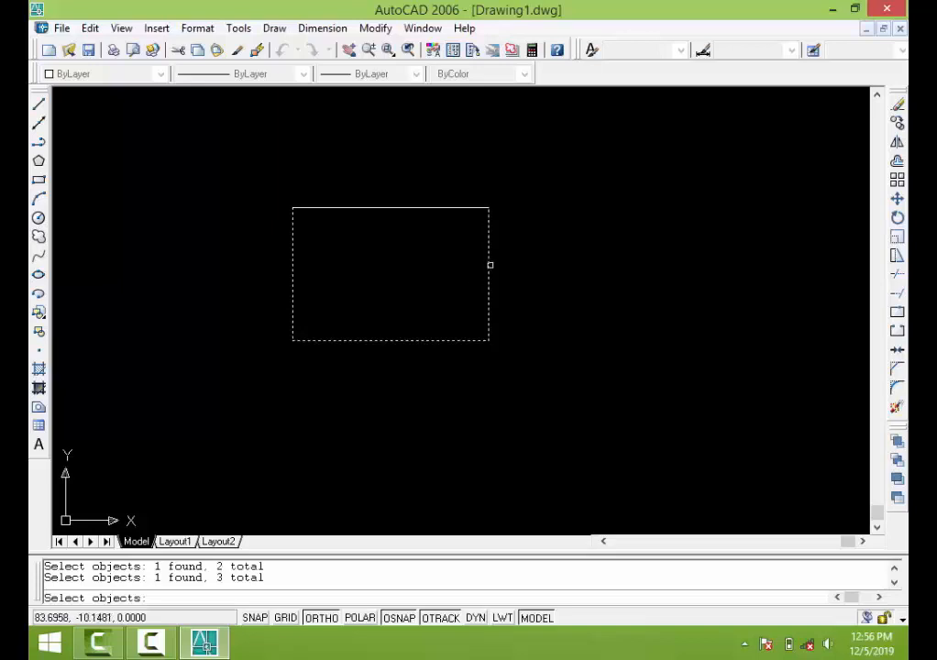
pyautogui.click(412, 207)
pyautogui.press('Return')
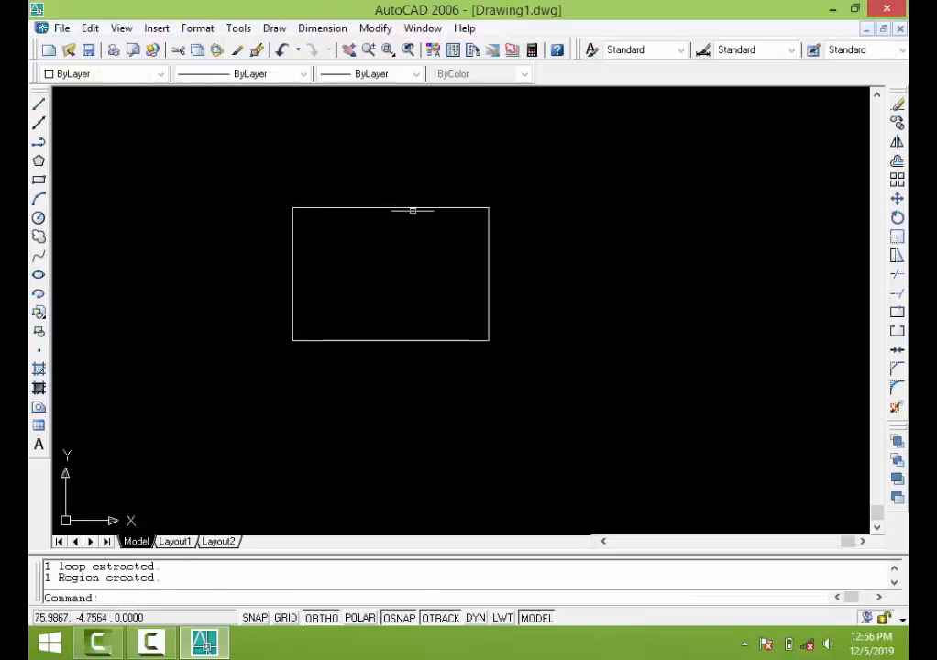
pyautogui.click(490, 239)
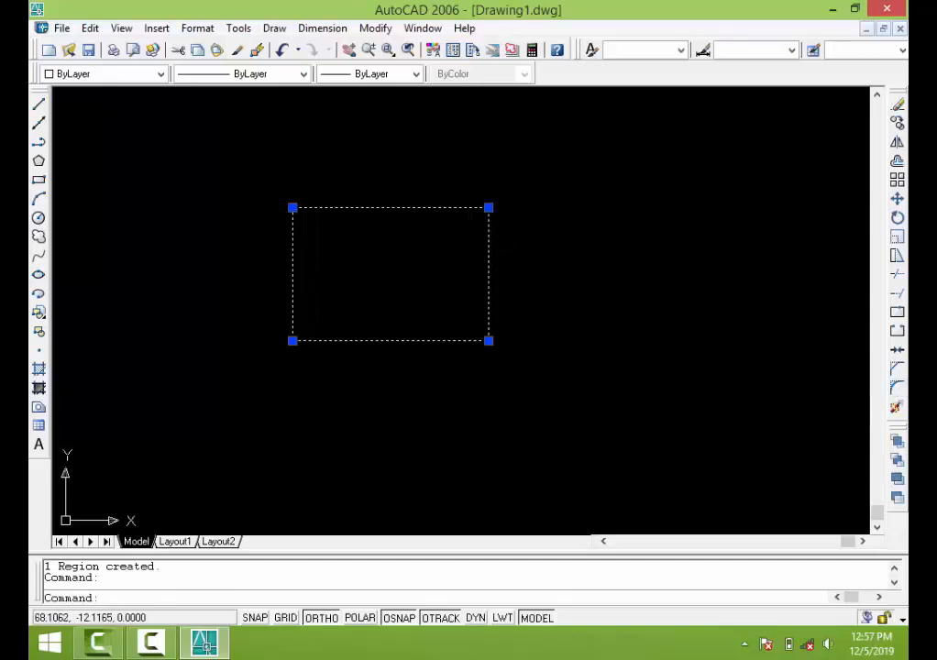
# Try to apply the Region command again to the rectangle that is already a region, and reselect it to check it
pyautogui.click(309, 178)
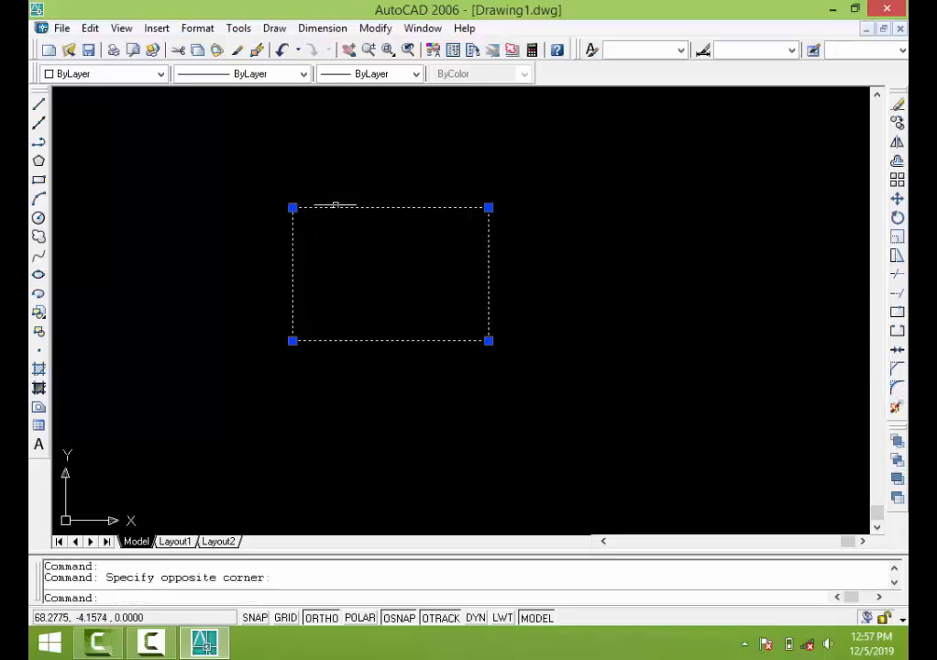
pyautogui.click(367, 232)
pyautogui.click(381, 248)
pyautogui.write('REGION')
pyautogui.press('Return')
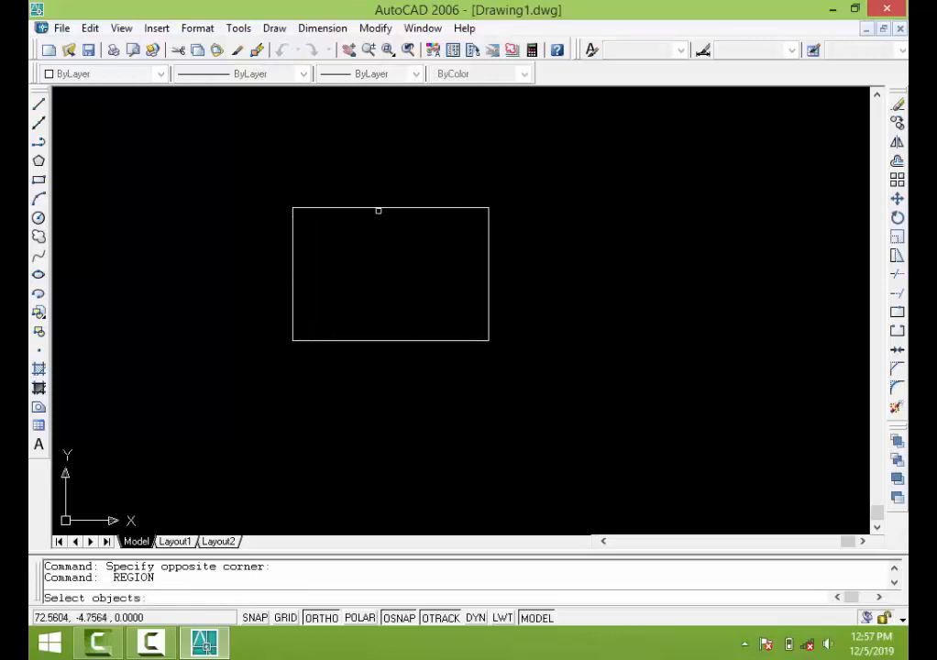
pyautogui.click(378, 210)
pyautogui.click(387, 236)
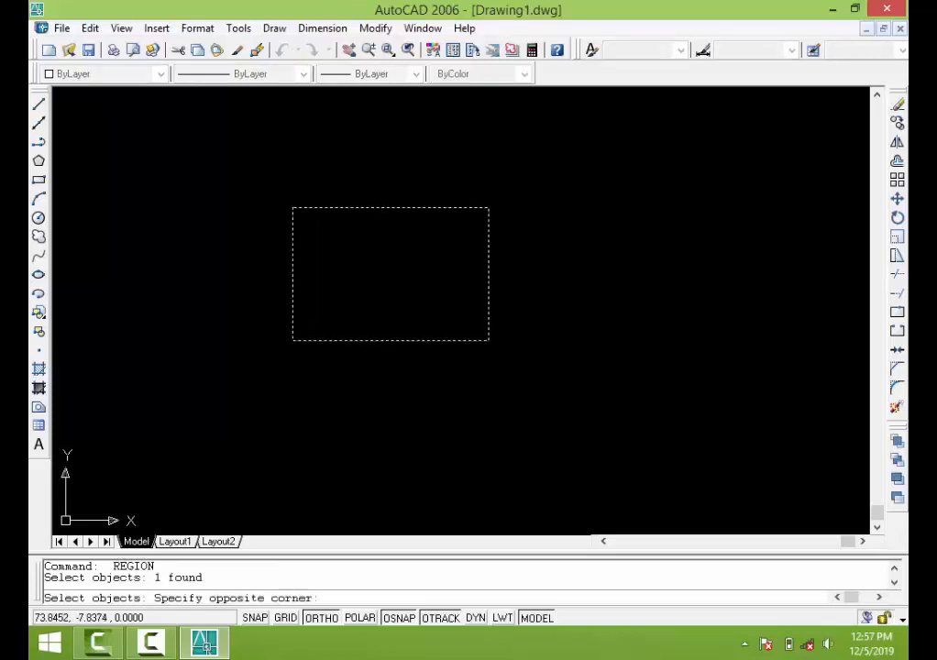
pyautogui.press('Return')
pyautogui.click(416, 200)
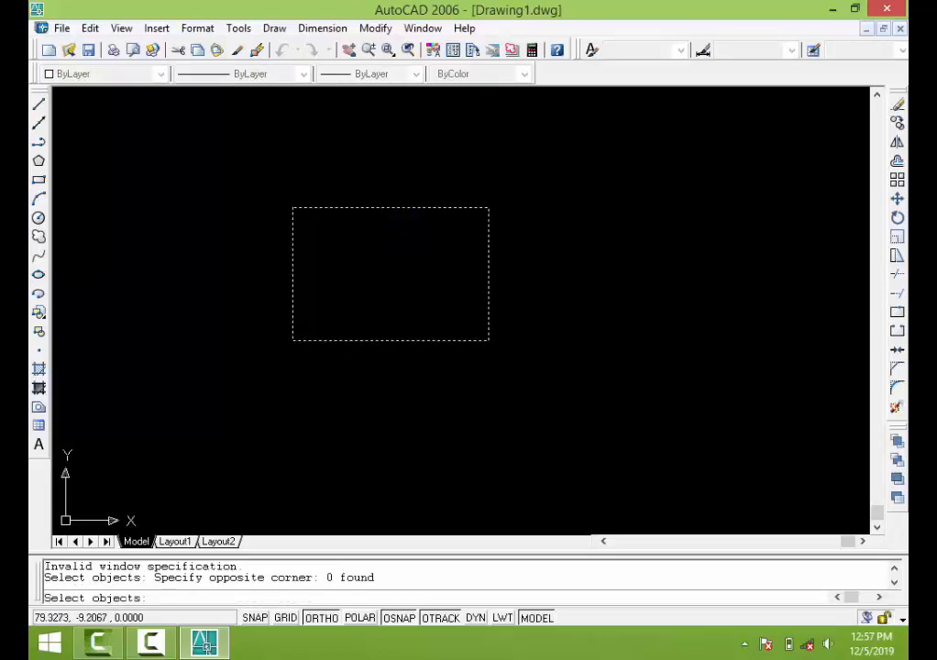
pyautogui.press('Return')
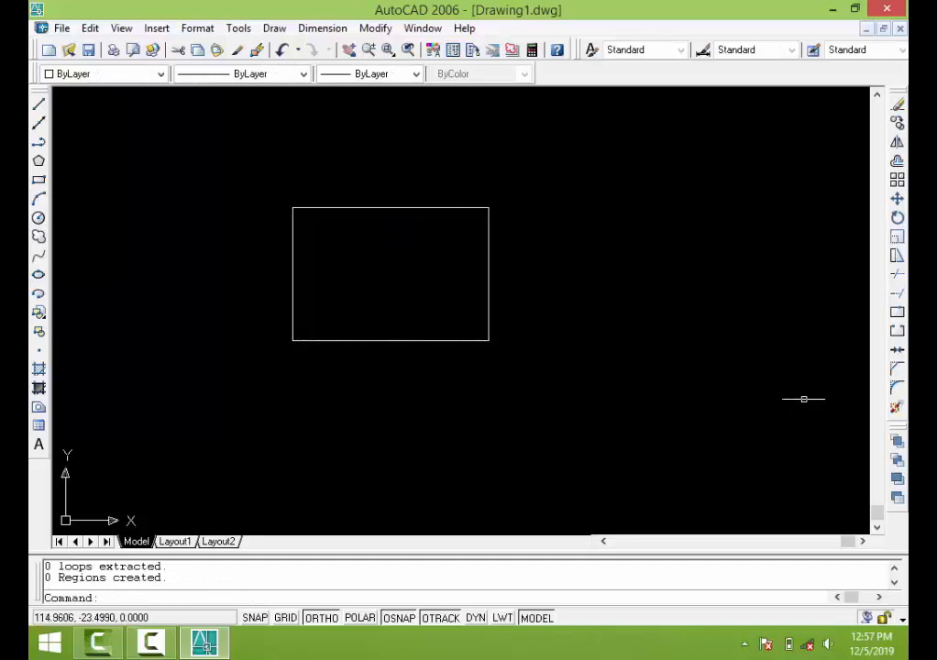
pyautogui.click(382, 208)
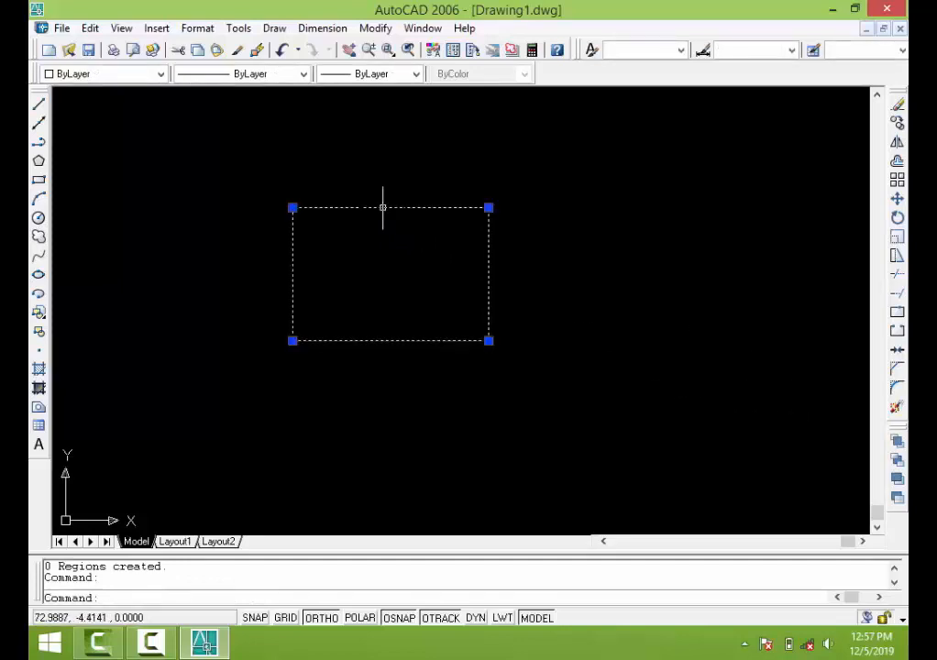
pyautogui.press('Escape')
pyautogui.press('Return')
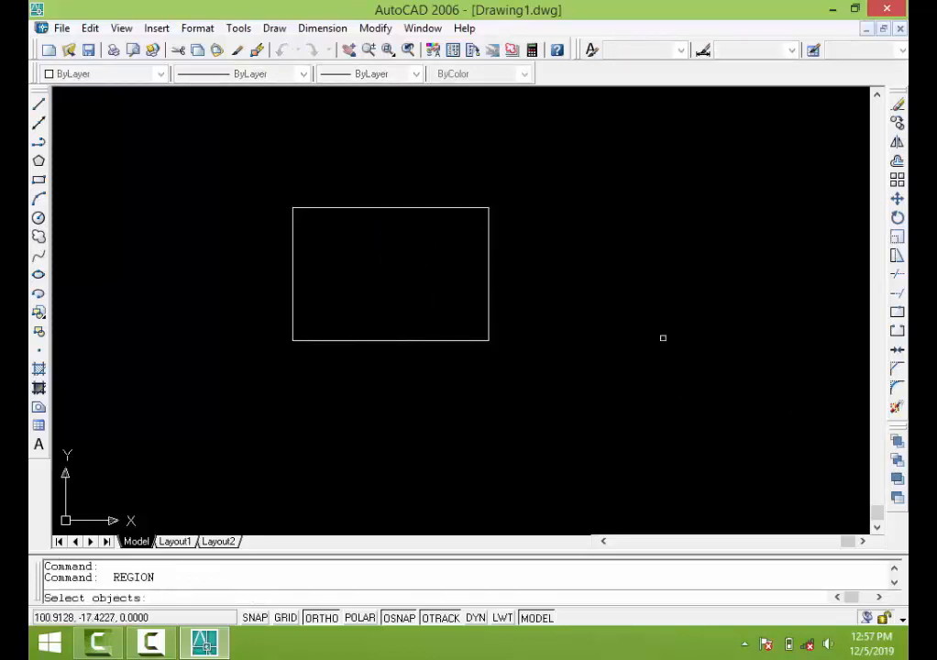
# Explode the rectangular region into separate lines and select its bottom and right sides individually
pyautogui.click(897, 410)
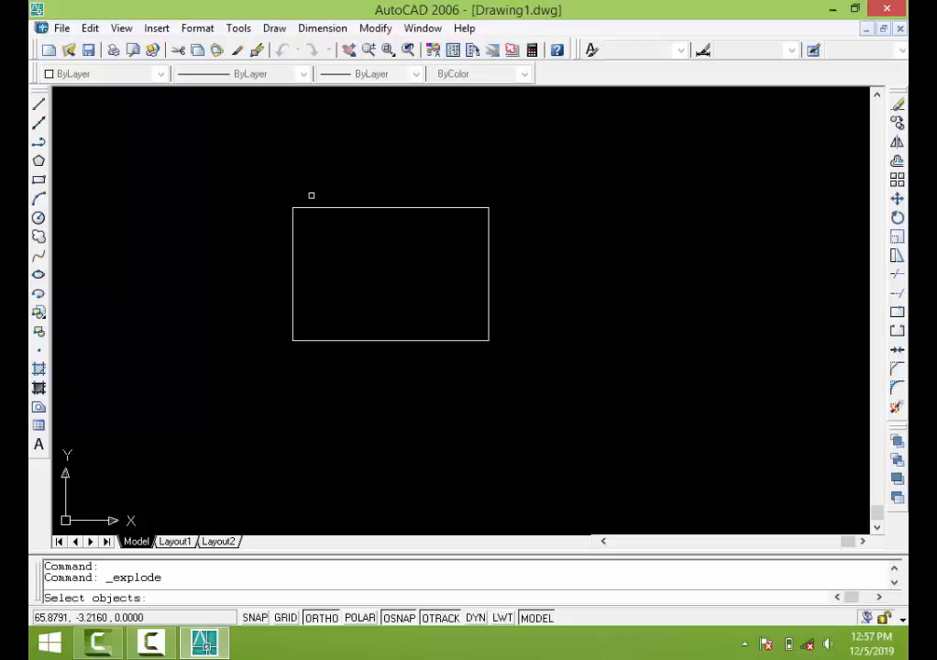
pyautogui.click(210, 164)
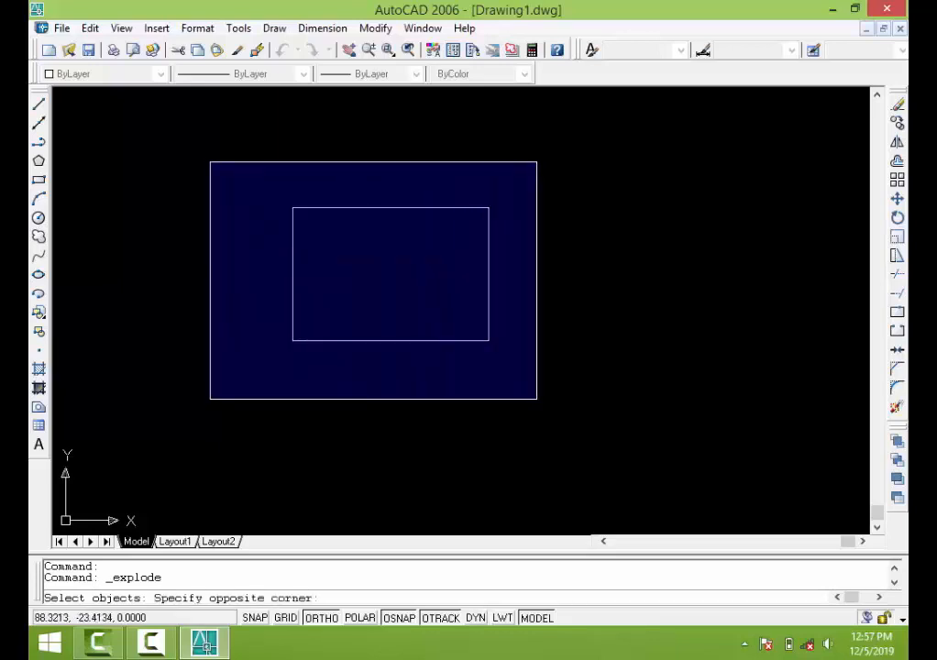
pyautogui.click(538, 398)
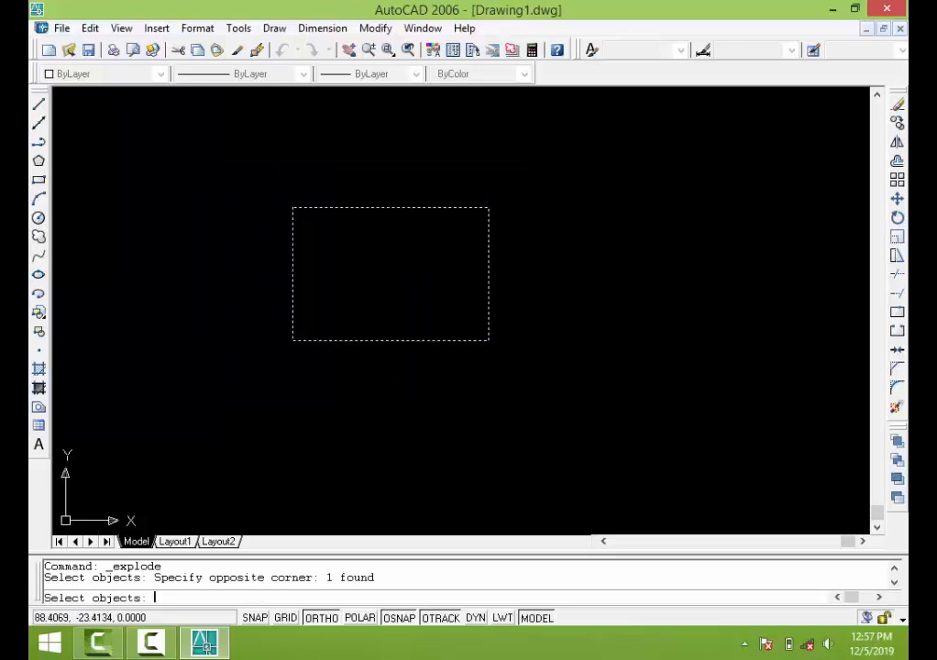
pyautogui.press('Return')
pyautogui.click(403, 341)
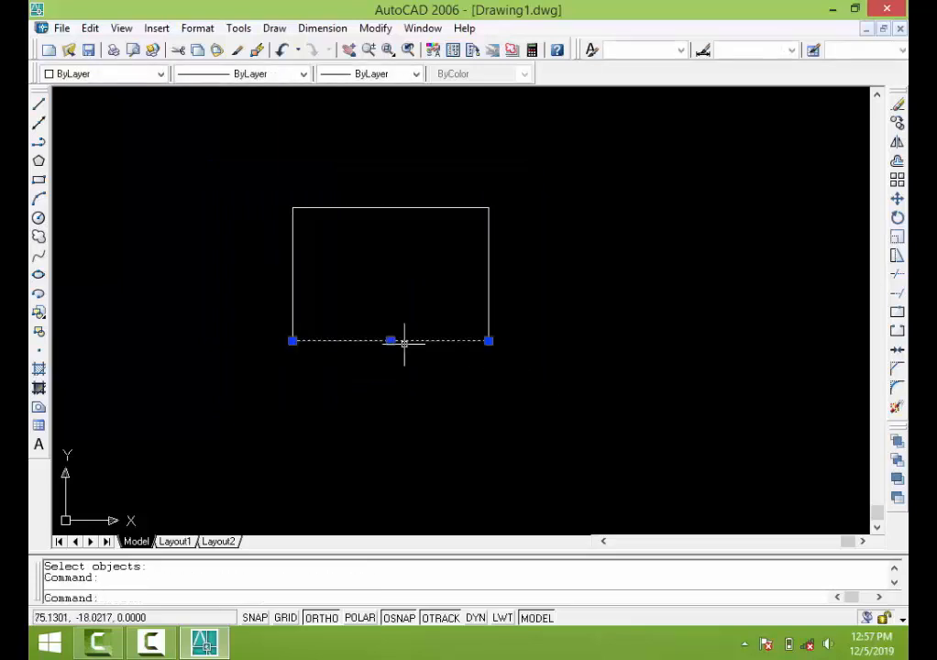
pyautogui.click(488, 275)
pyautogui.doubleClick(490, 277)
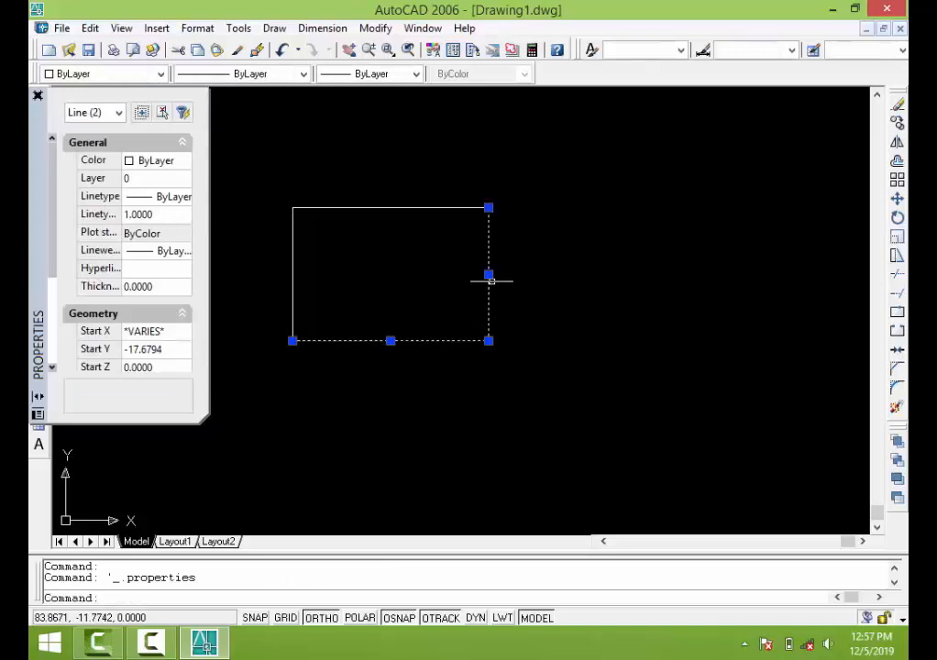
pyautogui.hotkey('ctrl', '1')
# Convert the four separate lines of the rectangle back into one region and select that region
pyautogui.click(39, 103)
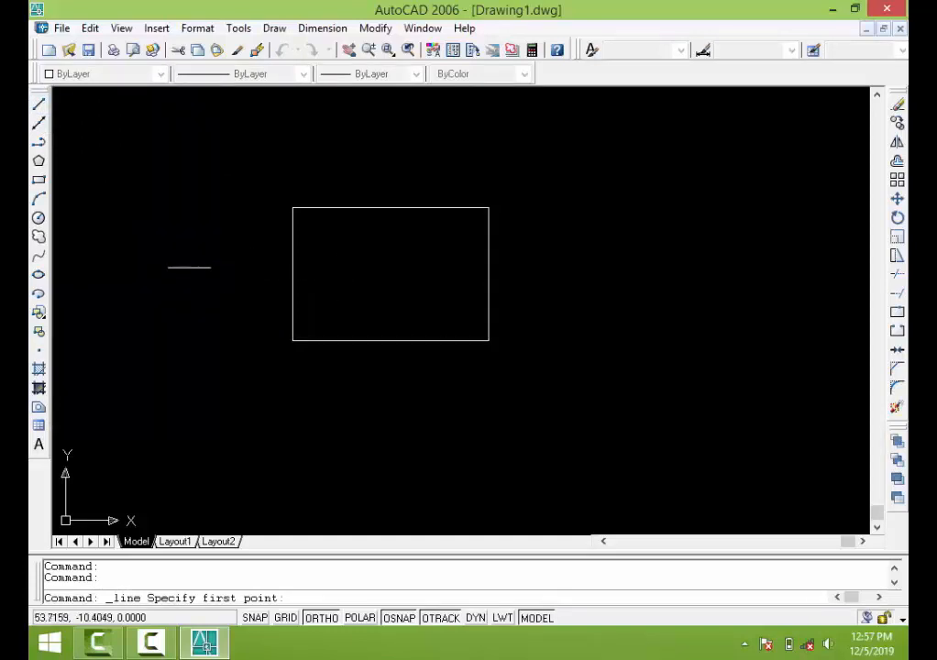
pyautogui.click(39, 388)
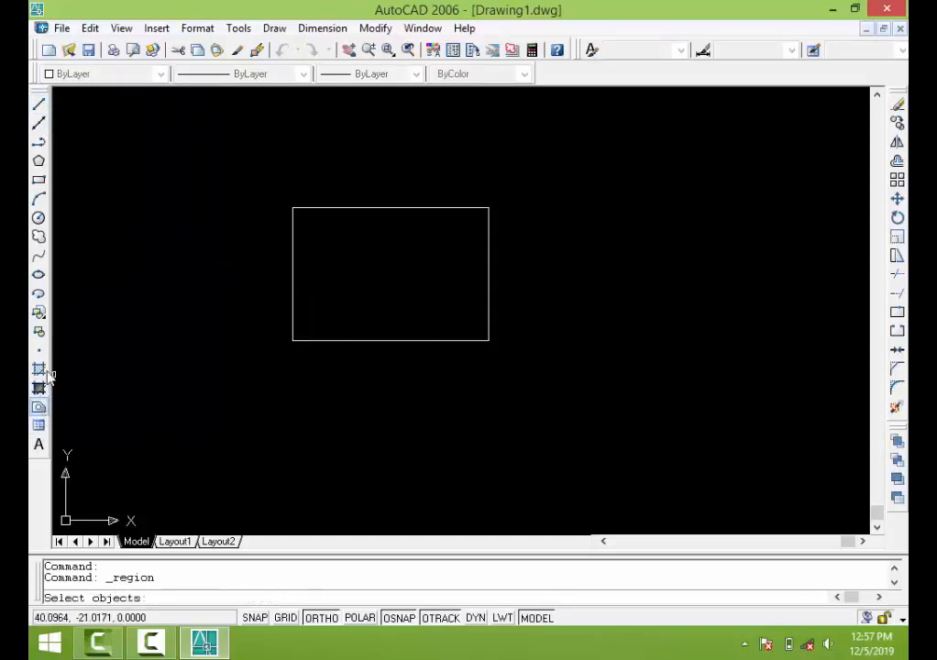
pyautogui.click(195, 140)
pyautogui.click(502, 356)
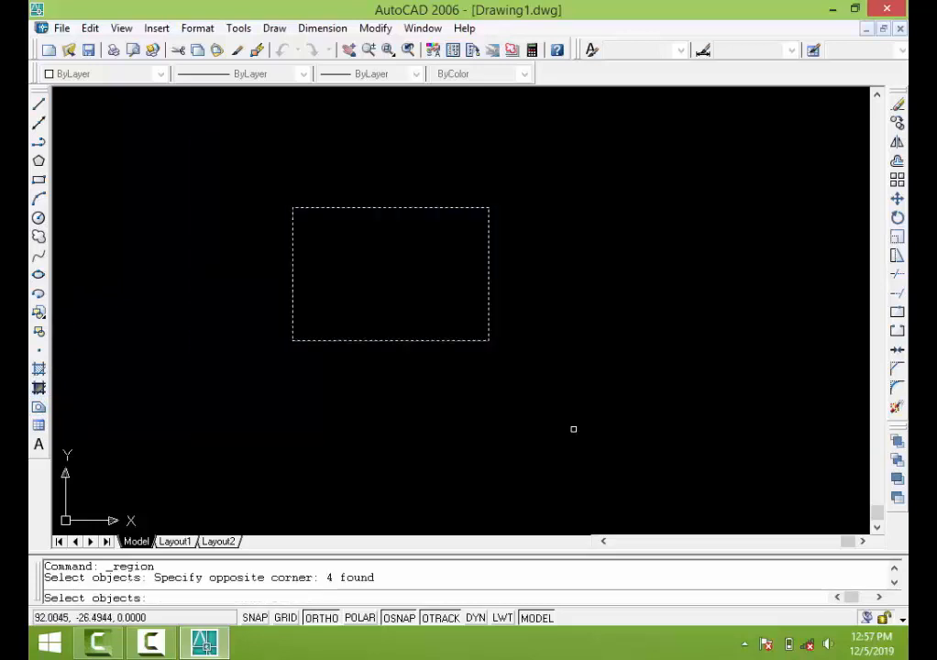
pyautogui.press('Return')
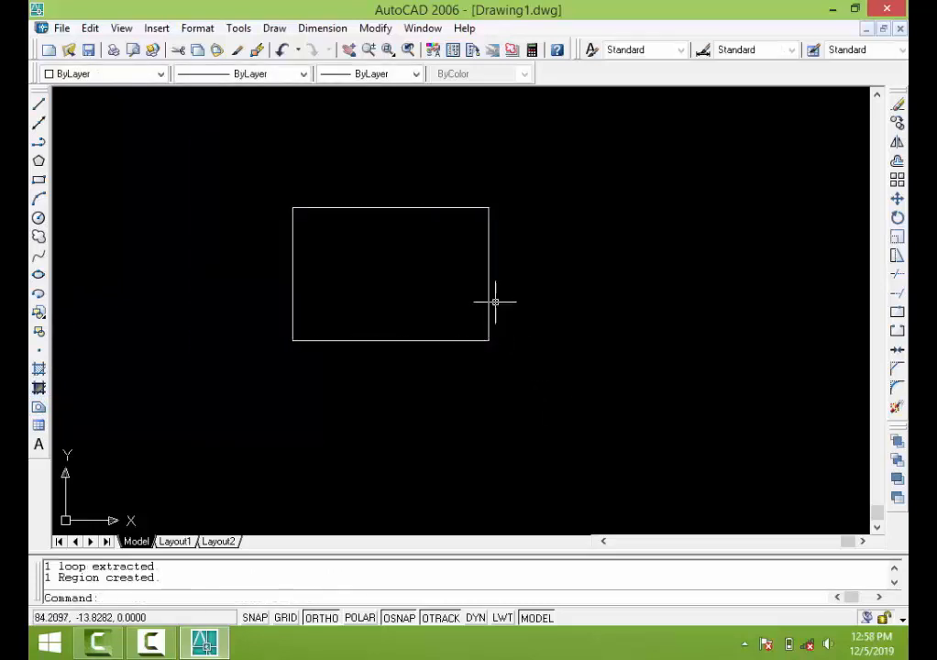
pyautogui.click(487, 292)
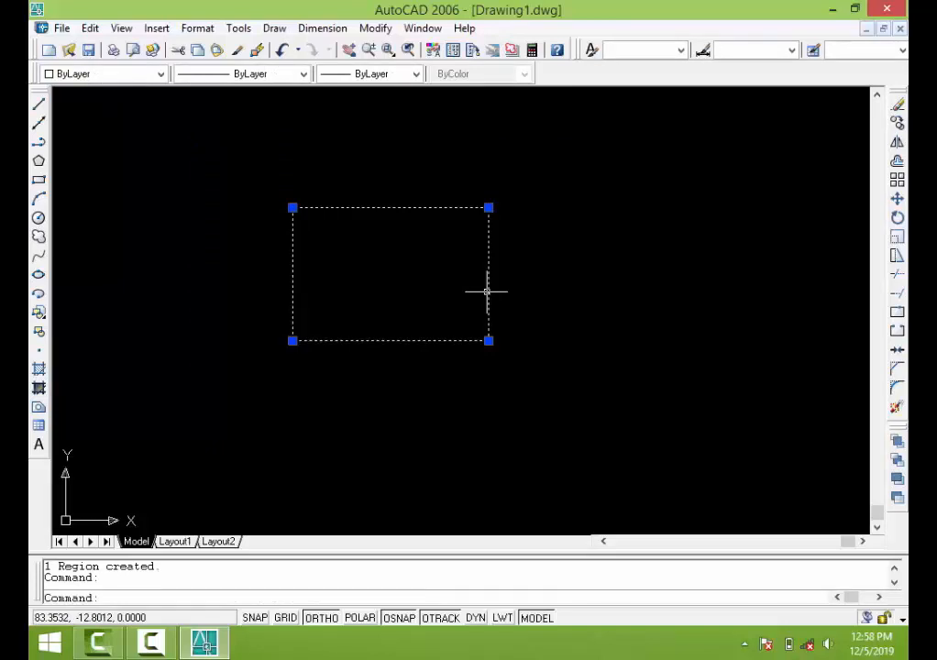
pyautogui.click(508, 290)
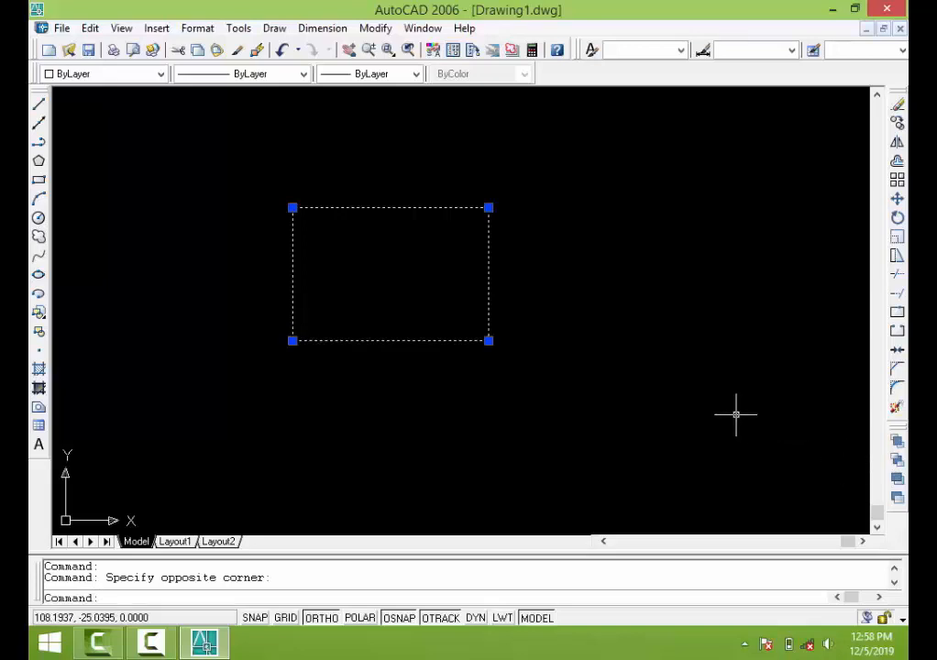
pyautogui.press('XF86AudioMute')
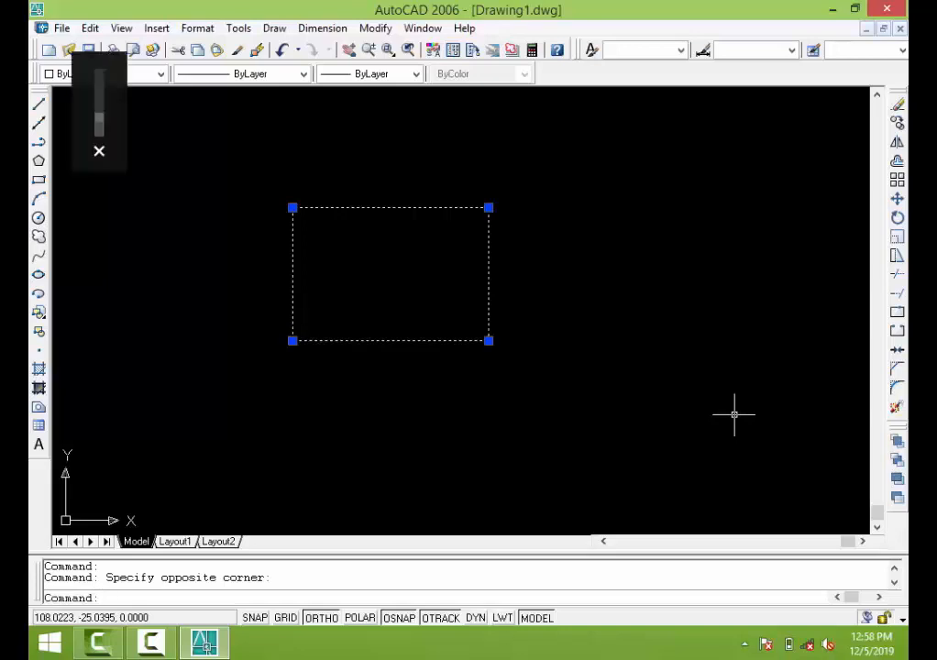